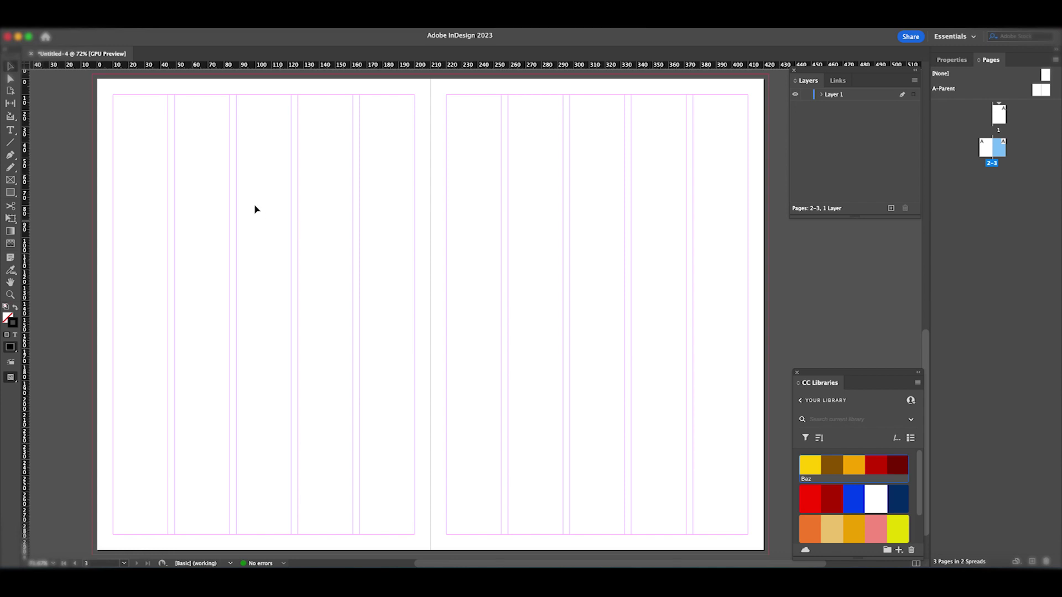
# - Draw a page-height rectangle frame over page 3's outer three columns out to the bleed and place Baz.psd in it
pyautogui.click(11, 183)
pyautogui.moveTo(570, 78); pyautogui.dragTo(768, 550)
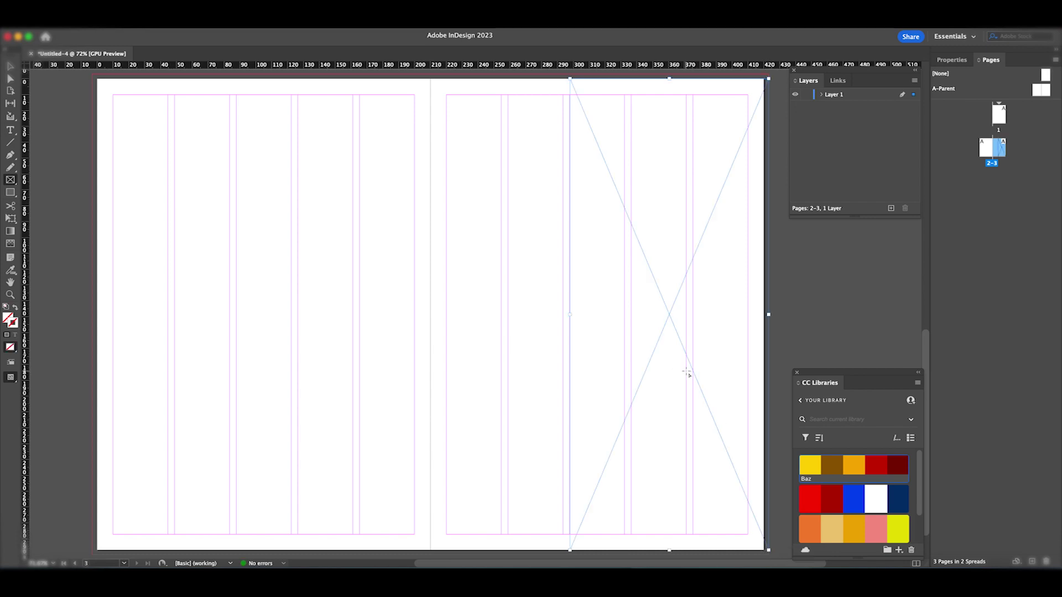
pyautogui.press('super+d')
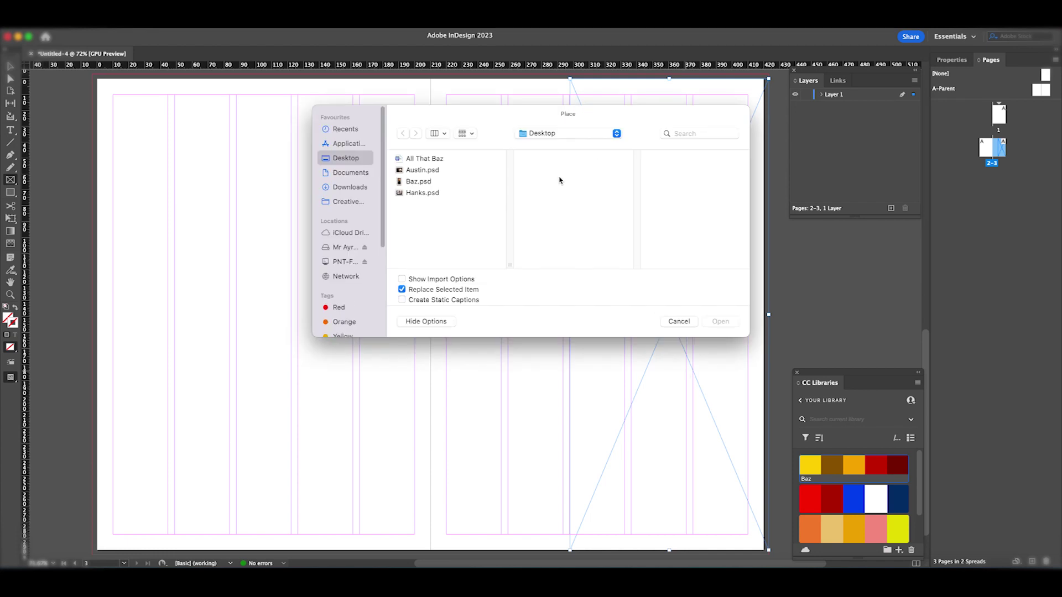
pyautogui.click(411, 181)
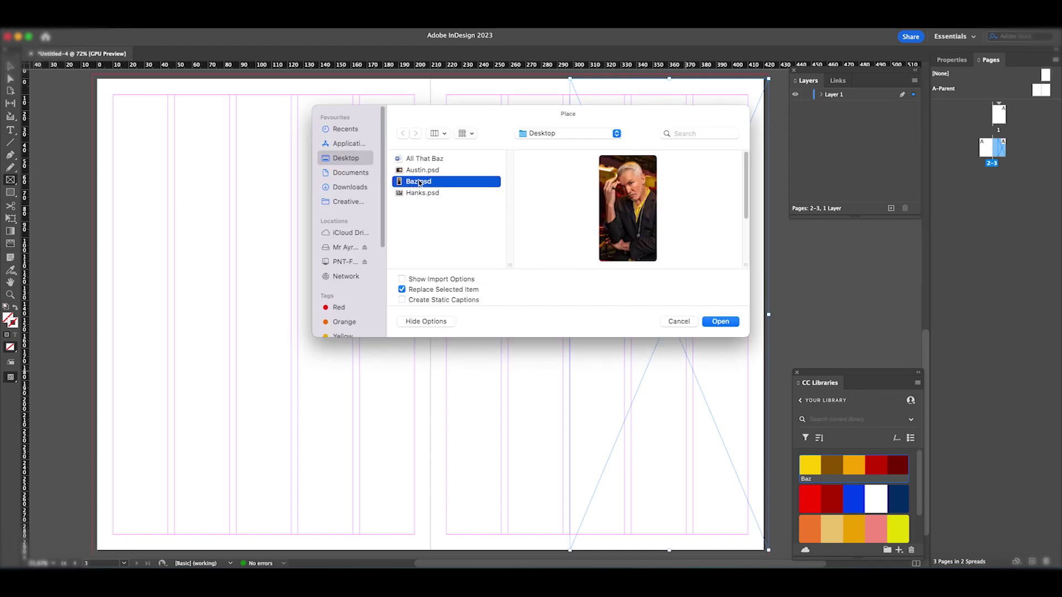
pyautogui.click(720, 322)
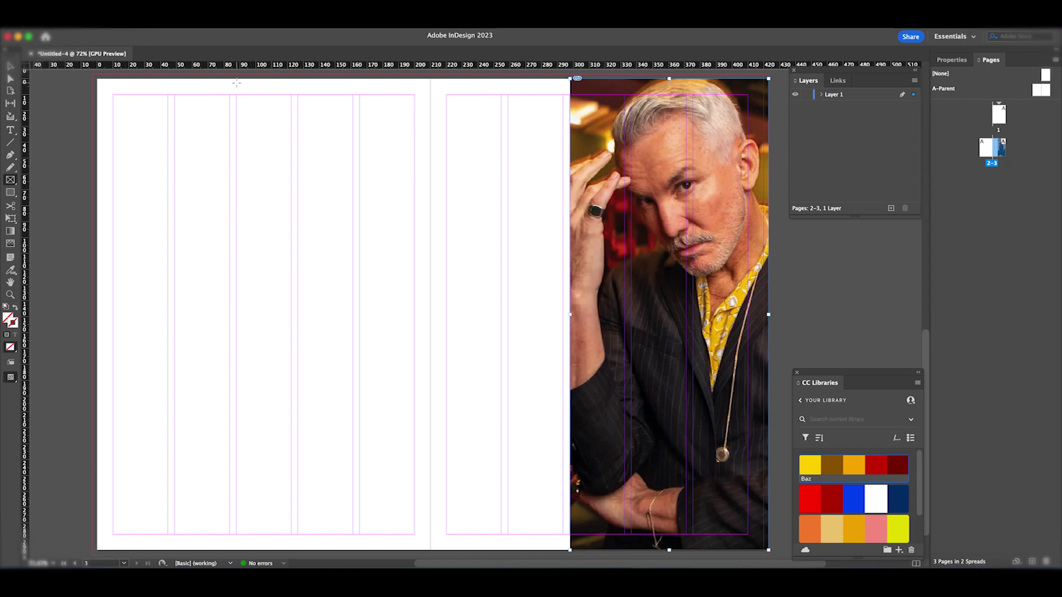
# - Extend the photo frame's upper and lower edges out to the bleed lines
pyautogui.click(10, 66)
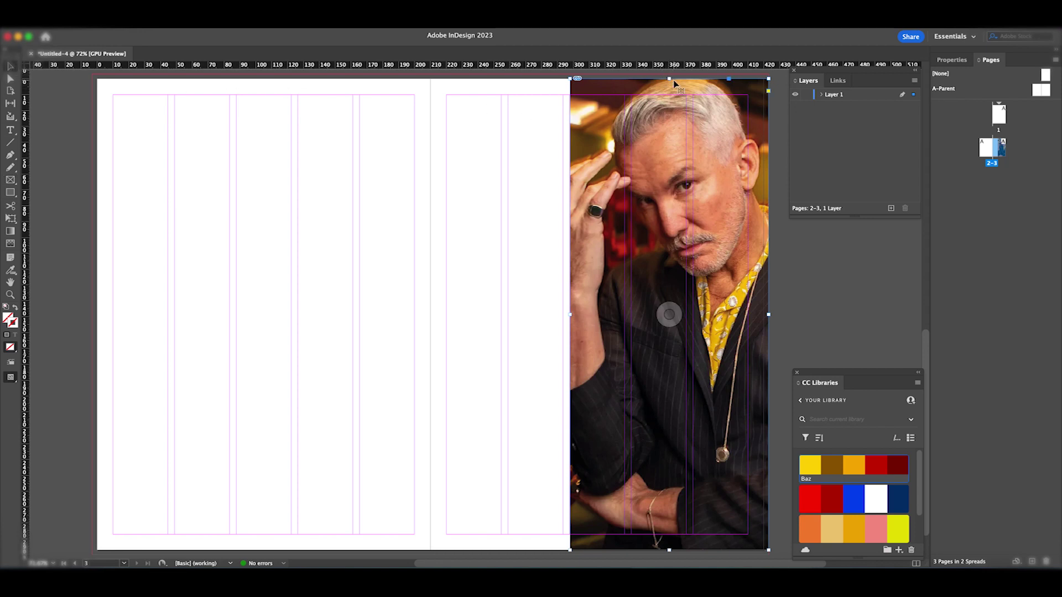
pyautogui.moveTo(669, 79); pyautogui.dragTo(669, 74)
pyautogui.moveTo(668, 550); pyautogui.dragTo(669, 554)
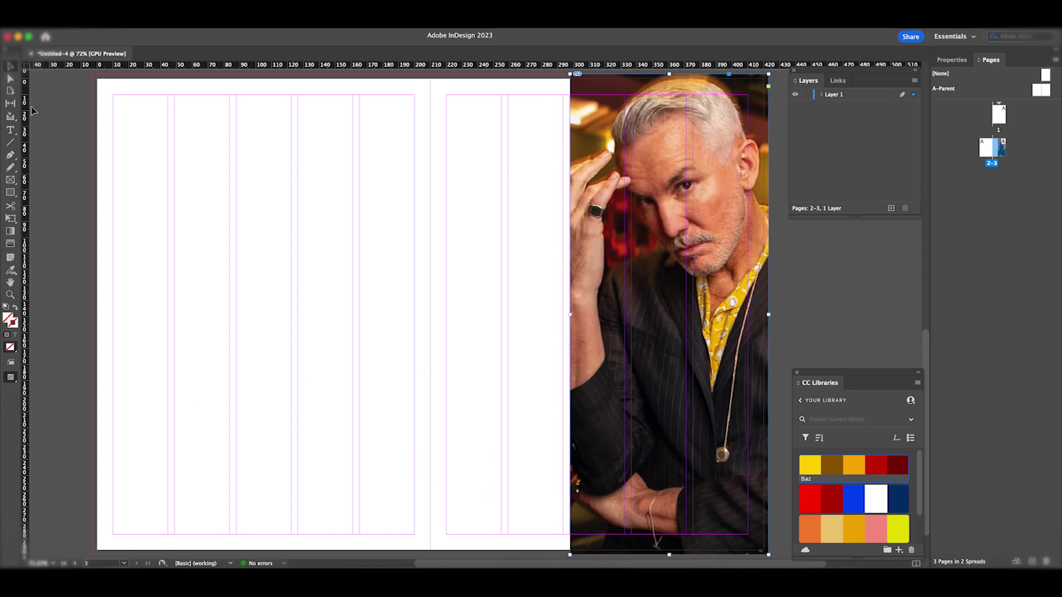
# - Draw a vertical rectangle about 10 mm wide and 305 mm high over the photo's left edge, filled with bright red from the Baz colour theme
pyautogui.click(10, 194)
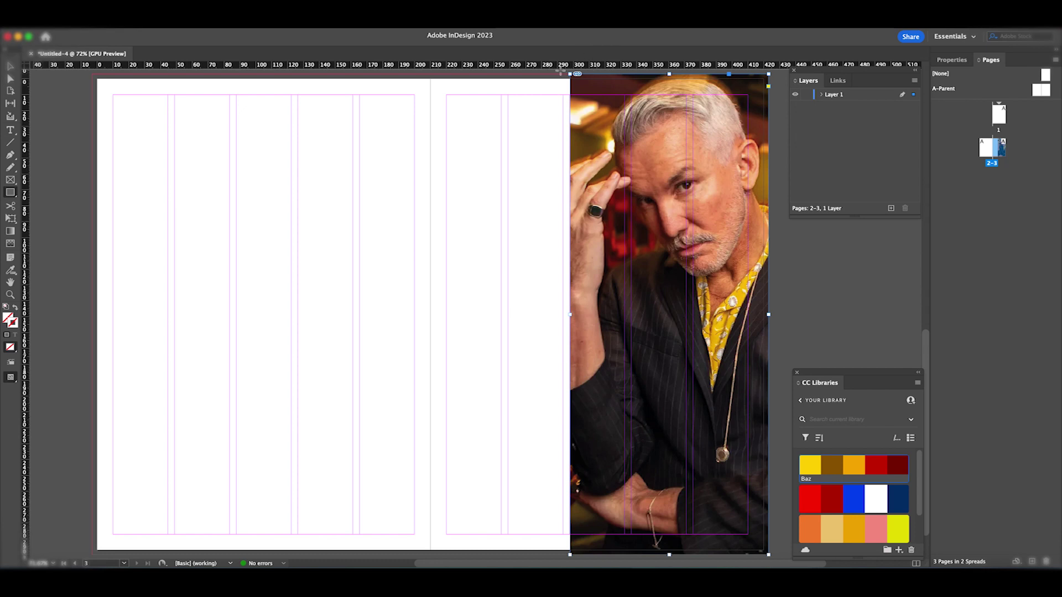
pyautogui.moveTo(562, 70); pyautogui.dragTo(578, 555)
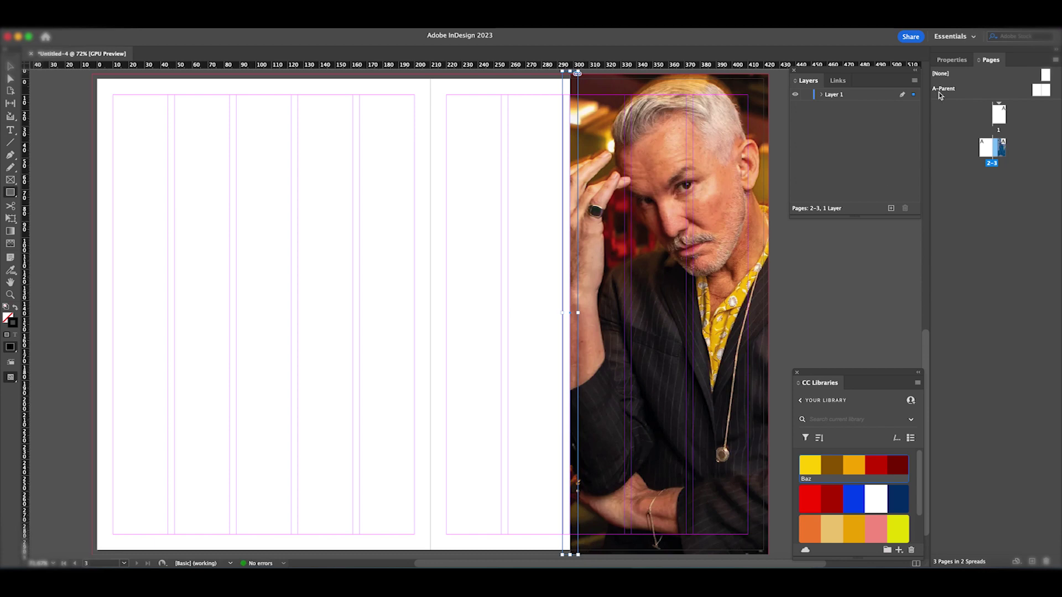
pyautogui.click(950, 59)
pyautogui.click(941, 176)
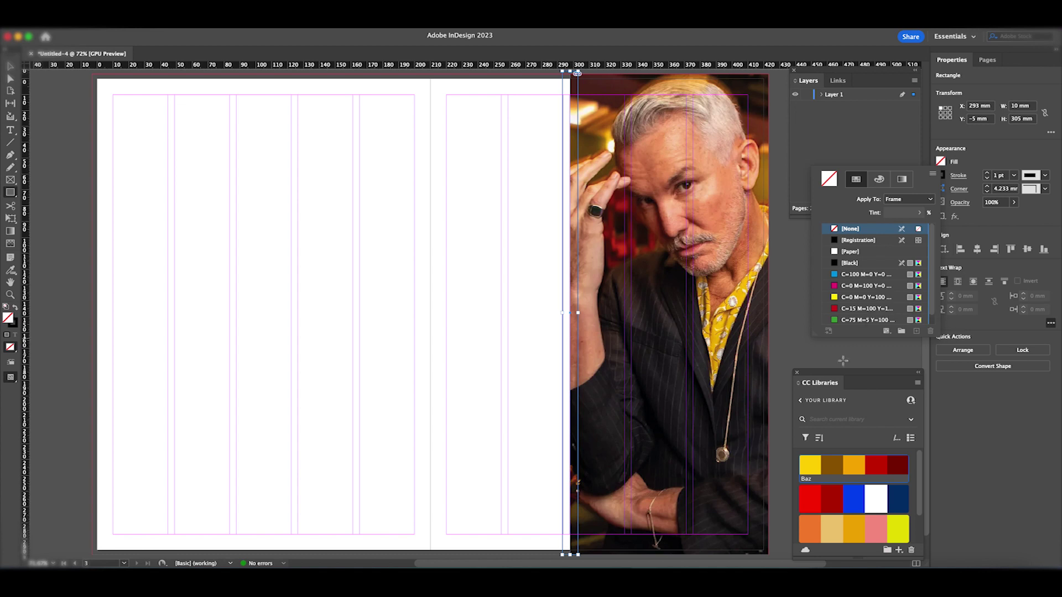
pyautogui.moveTo(857, 379); pyautogui.dragTo(858, 343)
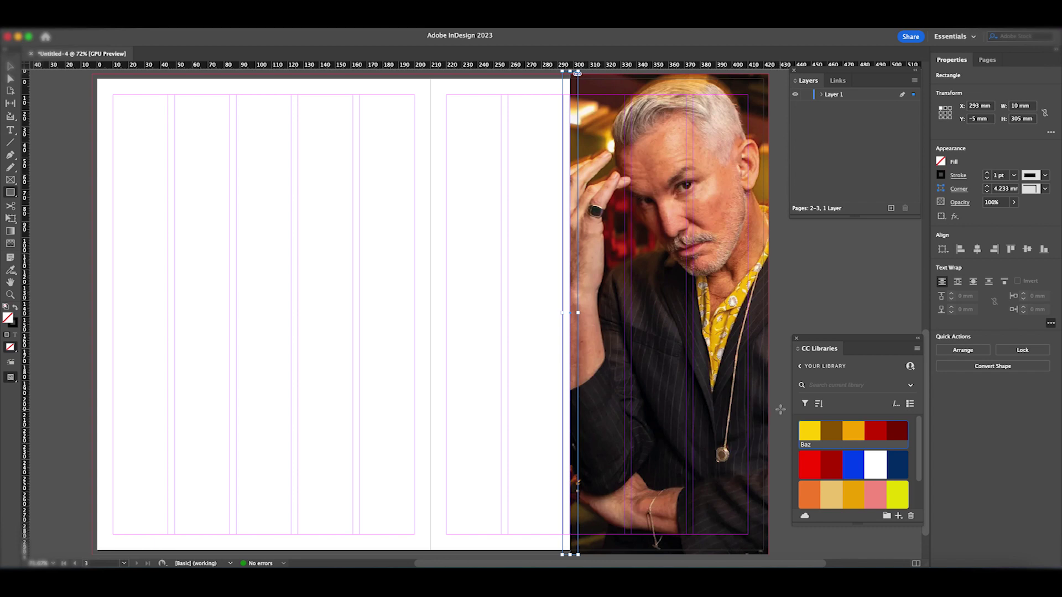
pyautogui.moveTo(857, 342); pyautogui.dragTo(854, 342)
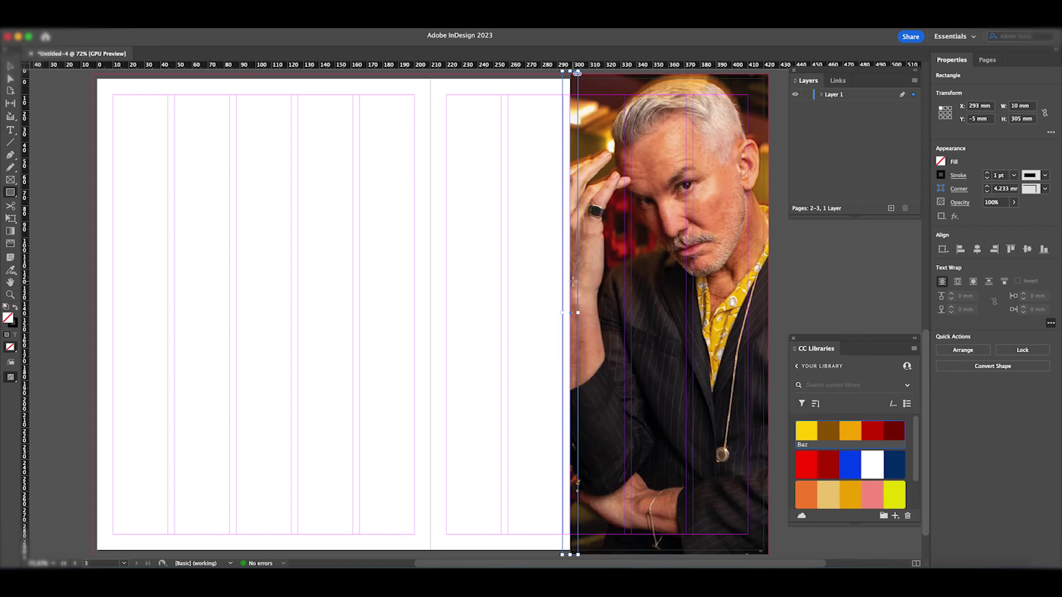
pyautogui.click(870, 435)
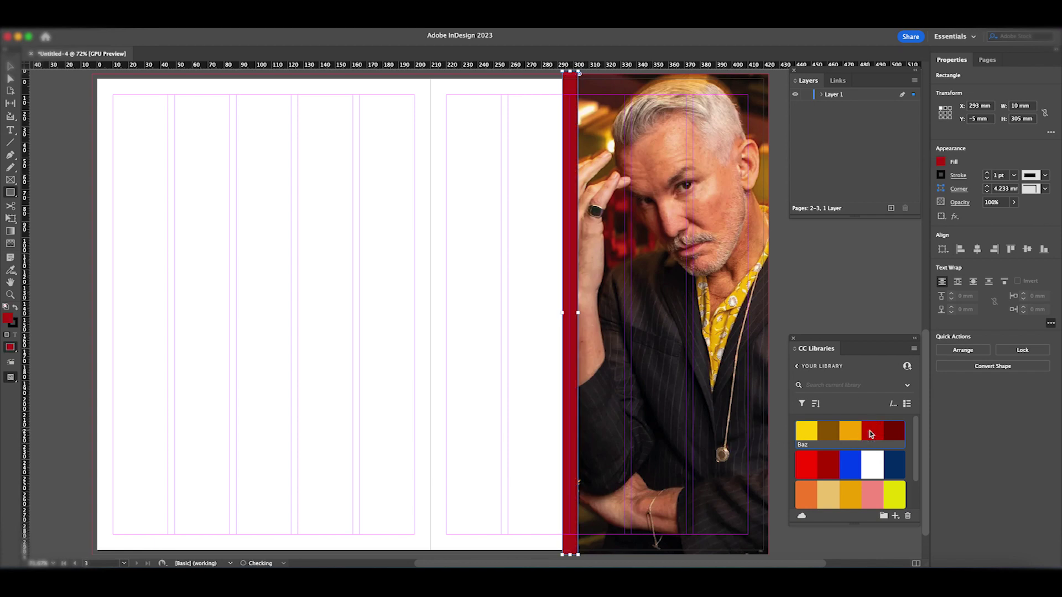
# - Move the red rectangle below Baz.psd in Layer 1's stacking order and deselect it
pyautogui.click(821, 95)
pyautogui.moveTo(856, 132)
pyautogui.mouseDown()
pyautogui.moveTo(849, 118)
pyautogui.moveTo(853, 129)
pyautogui.mouseUp()
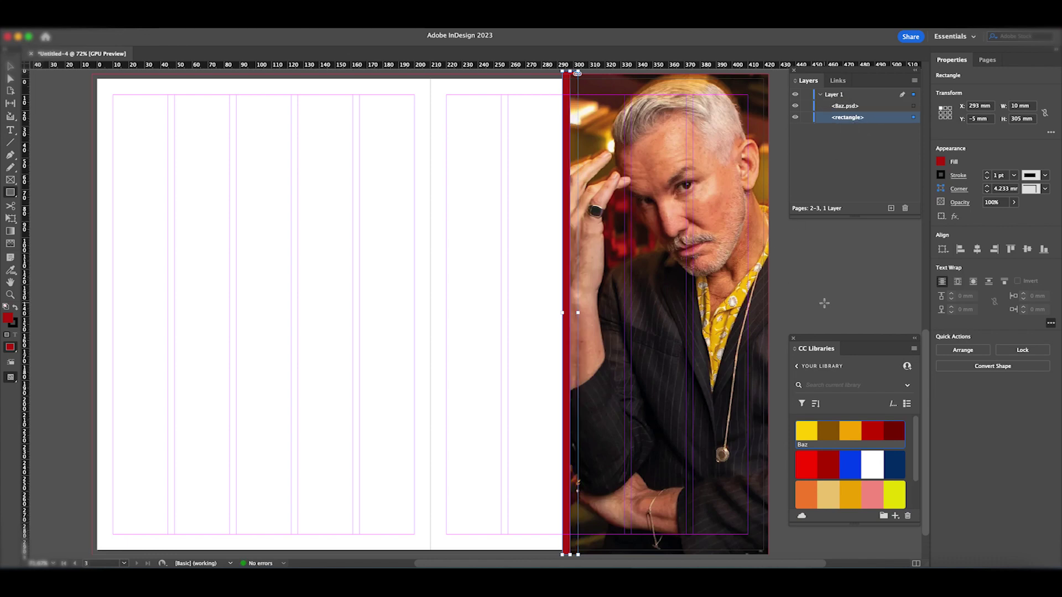
pyautogui.click(10, 66)
pyautogui.click(61, 150)
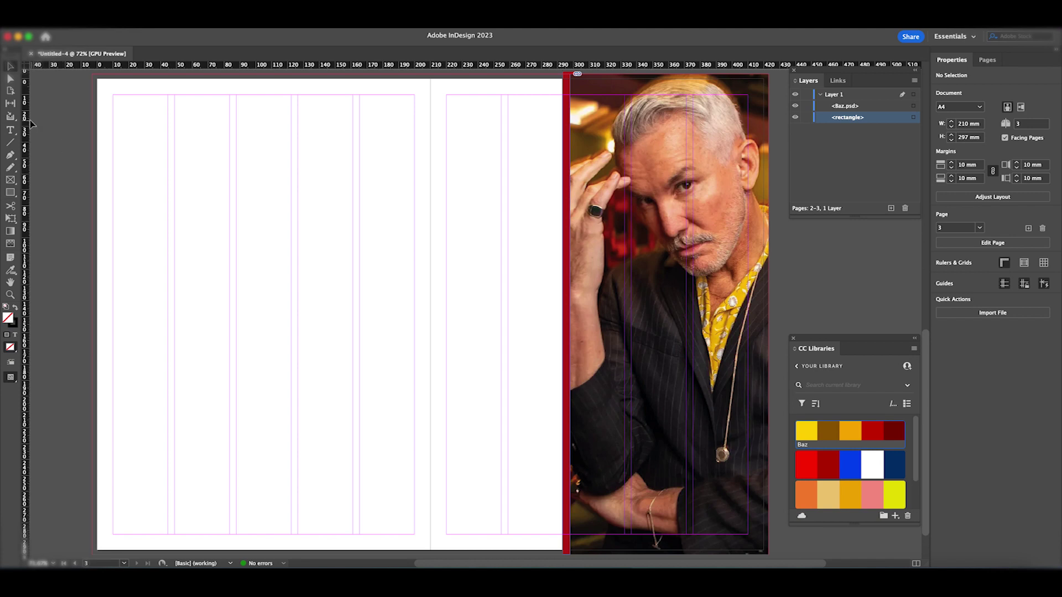
# - Create a headline text frame spanning page 2's margins at the top of the page and enter "All That Baz"
pyautogui.click(10, 130)
pyautogui.moveTo(114, 96); pyautogui.dragTo(415, 146)
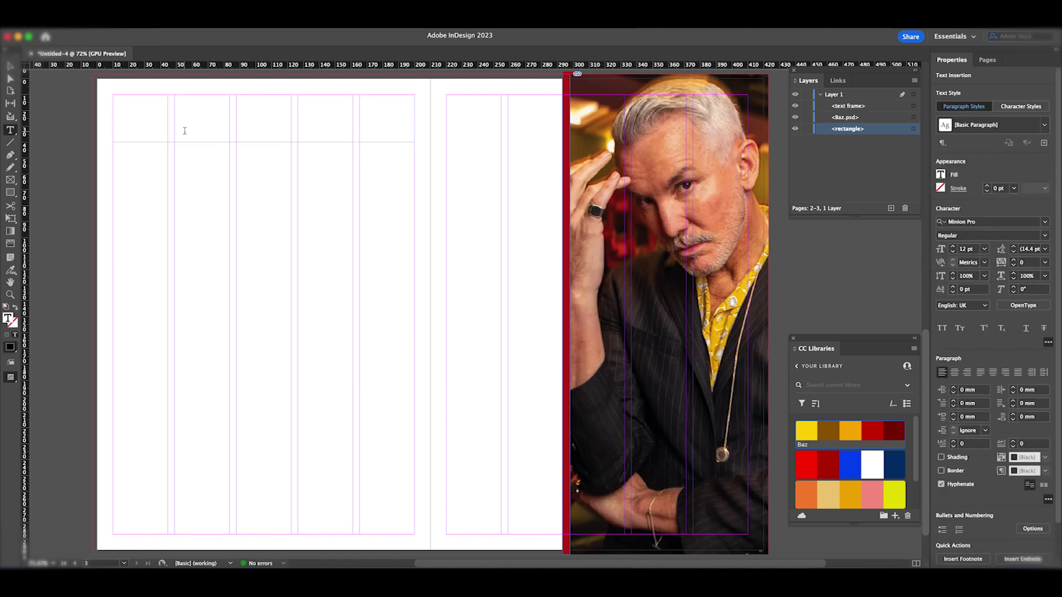
pyautogui.write('All That Baz')
# - Set the "All That Baz" headline in Mixta Didone Heavy
pyautogui.moveTo(148, 97); pyautogui.dragTo(112, 97)
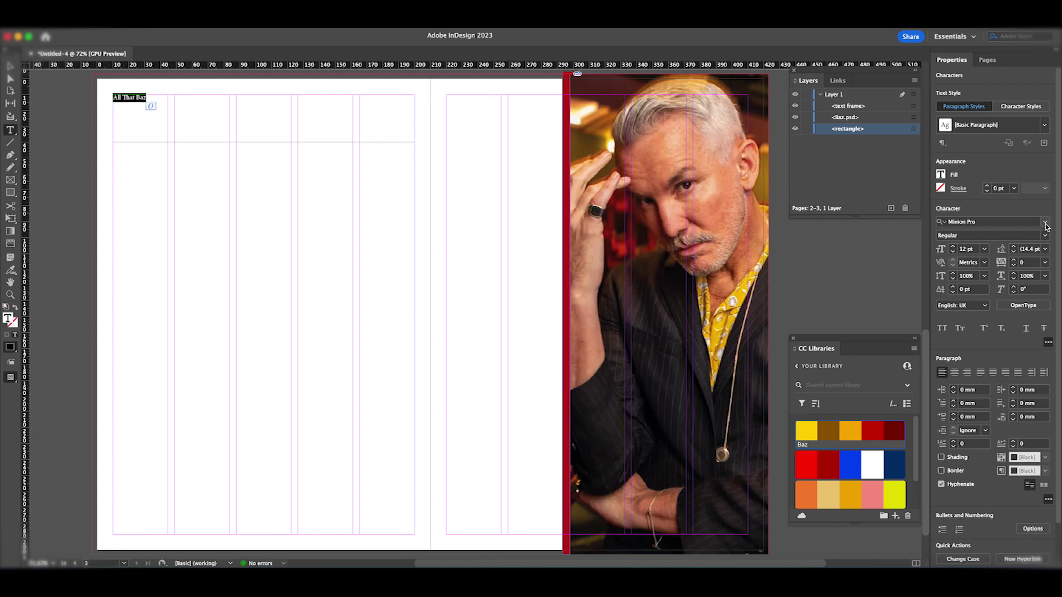
pyautogui.click(1046, 224)
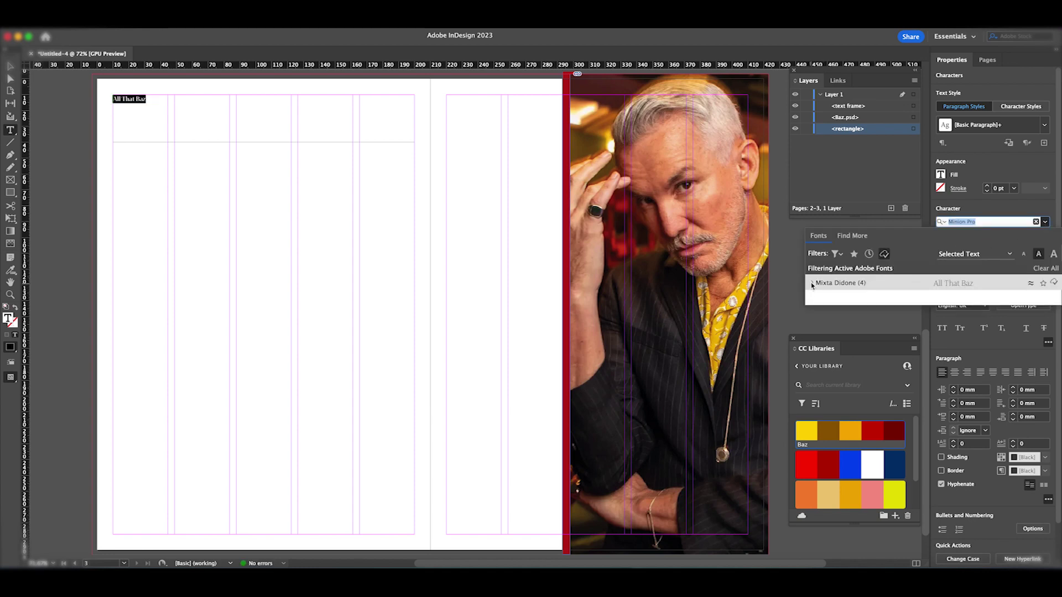
pyautogui.click(812, 283)
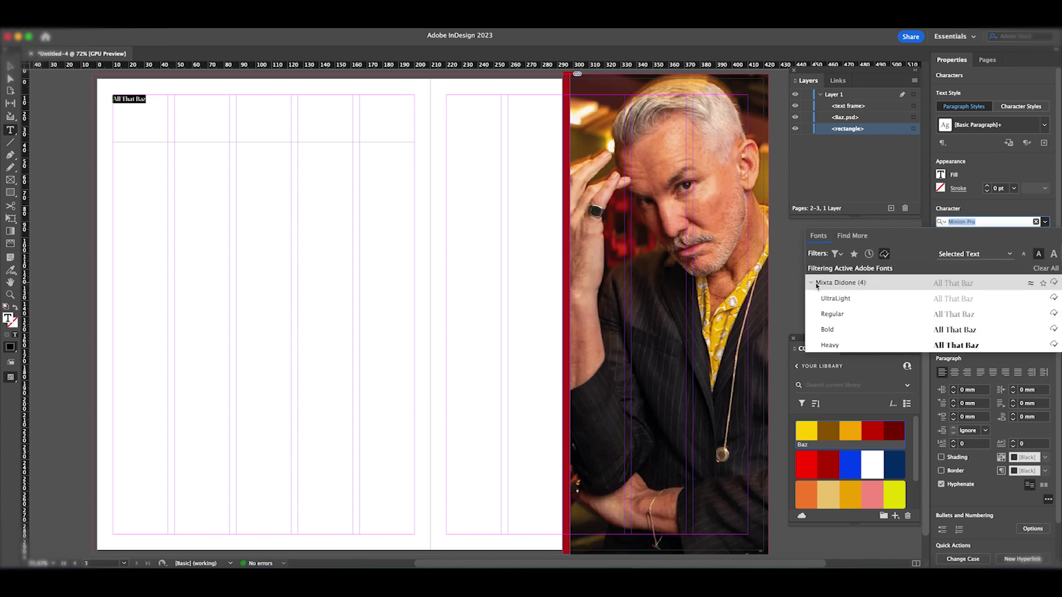
pyautogui.click(954, 346)
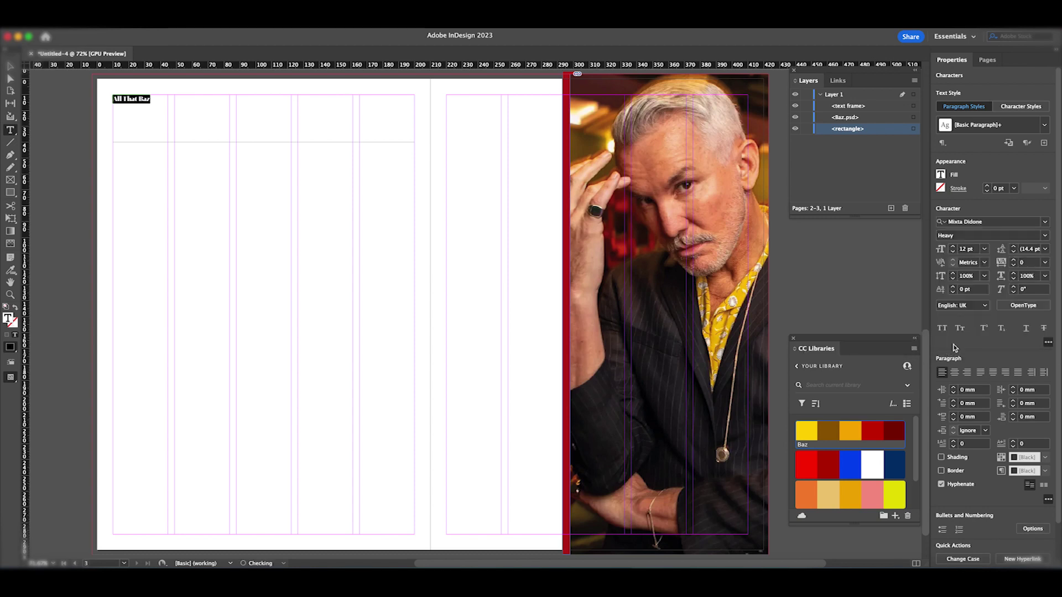
# - Set the headline's font size to 86 pt and deselect the text
pyautogui.click(952, 247)
pyautogui.click(953, 246)
pyautogui.click(953, 247)
pyautogui.click(953, 247)
pyautogui.click(953, 246)
pyautogui.click(952, 247)
pyautogui.click(953, 246)
pyautogui.click(953, 247)
pyautogui.click(953, 247)
pyautogui.click(953, 247)
pyautogui.click(953, 247)
pyautogui.click(952, 246)
pyautogui.click(952, 246)
pyautogui.click(953, 247)
pyautogui.click(952, 247)
pyautogui.click(953, 247)
pyautogui.click(953, 247)
pyautogui.click(953, 247)
pyautogui.click(952, 248)
pyautogui.click(952, 248)
pyautogui.click(952, 247)
pyautogui.click(953, 247)
pyautogui.click(952, 247)
pyautogui.click(953, 247)
pyautogui.click(953, 247)
pyautogui.click(953, 248)
pyautogui.click(952, 248)
pyautogui.click(953, 247)
pyautogui.click(952, 247)
pyautogui.click(952, 247)
pyautogui.click(952, 247)
pyautogui.click(953, 248)
pyautogui.click(953, 247)
pyautogui.click(952, 248)
pyautogui.click(953, 248)
pyautogui.click(953, 247)
pyautogui.click(952, 247)
pyautogui.click(952, 247)
pyautogui.click(953, 247)
pyautogui.click(952, 247)
pyautogui.click(953, 248)
pyautogui.click(953, 248)
pyautogui.click(953, 247)
pyautogui.click(952, 247)
pyautogui.click(953, 247)
pyautogui.click(953, 247)
pyautogui.click(952, 247)
pyautogui.click(952, 247)
pyautogui.click(952, 247)
pyautogui.click(953, 247)
pyautogui.click(952, 247)
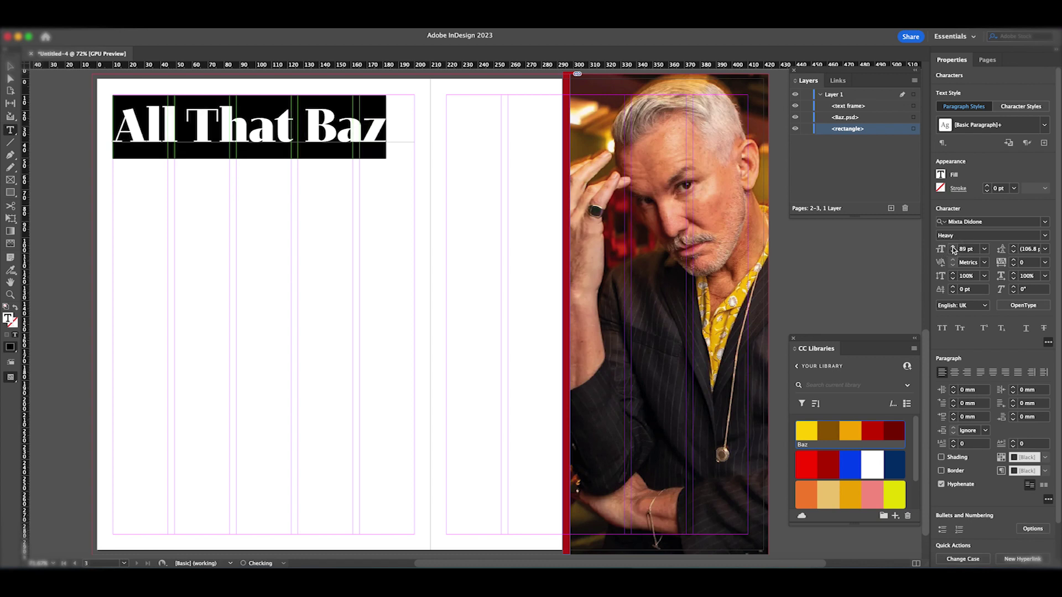
pyautogui.click(952, 247)
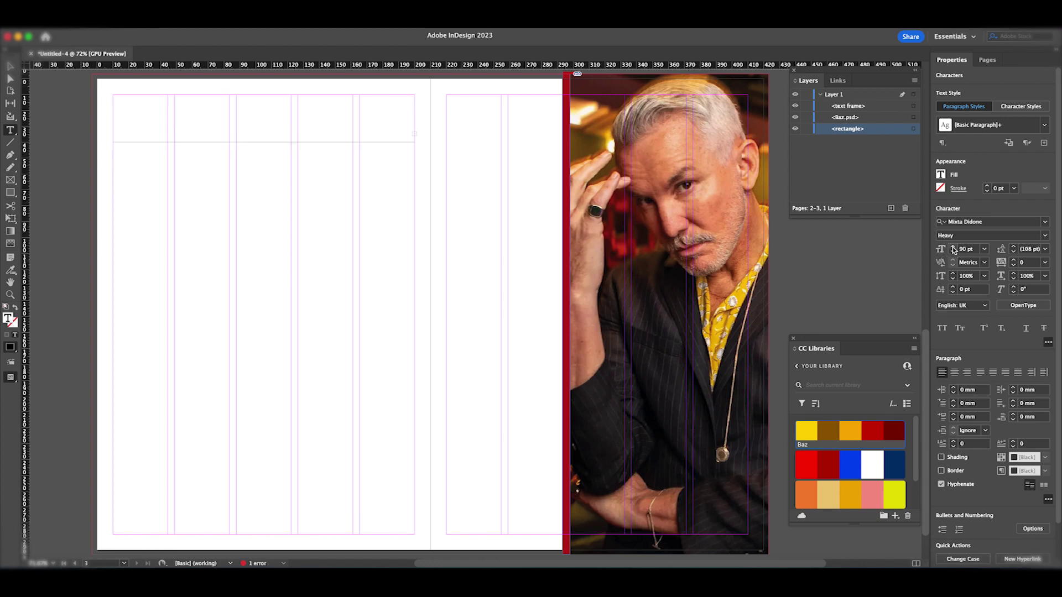
pyautogui.click(953, 253)
pyautogui.click(952, 253)
pyautogui.click(953, 253)
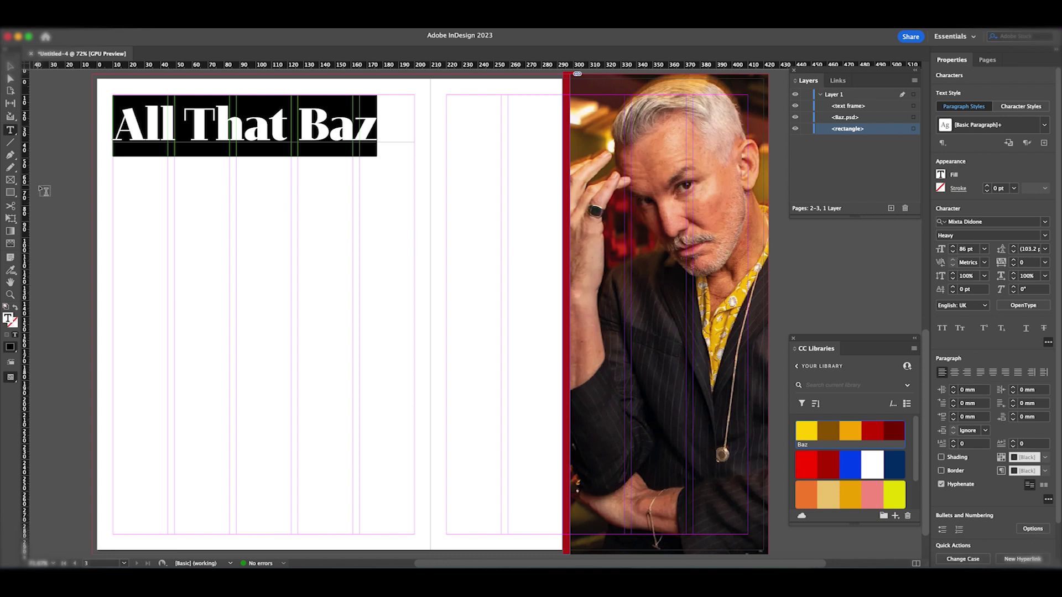
pyautogui.click(76, 189)
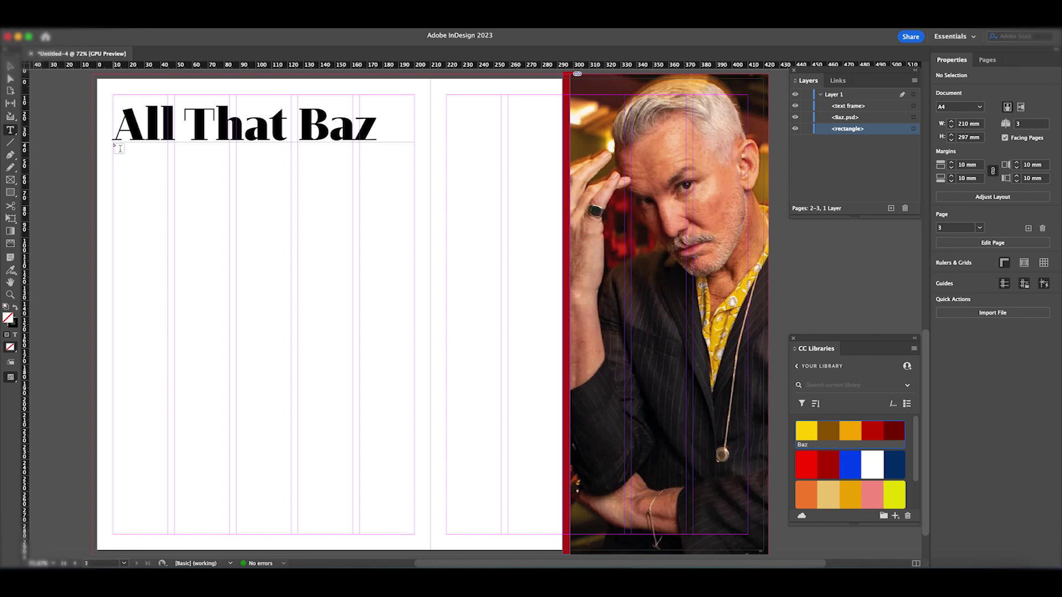
# - Draw a text frame about 151 mm wide and 10 mm high under the headline, nudged up to about Y 40 mm
pyautogui.moveTo(113, 143); pyautogui.dragTo(354, 162)
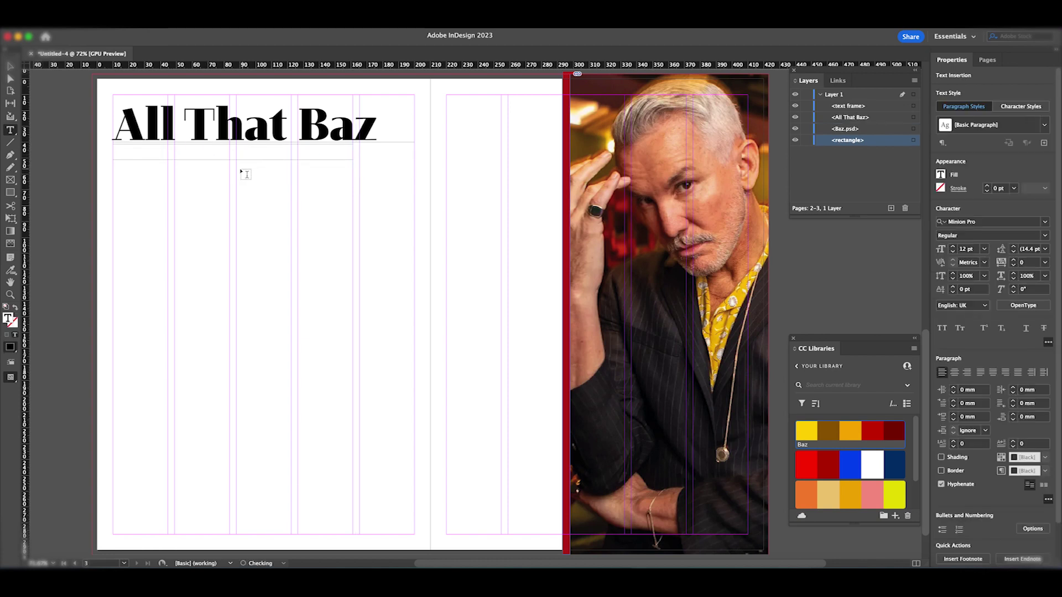
pyautogui.click(12, 66)
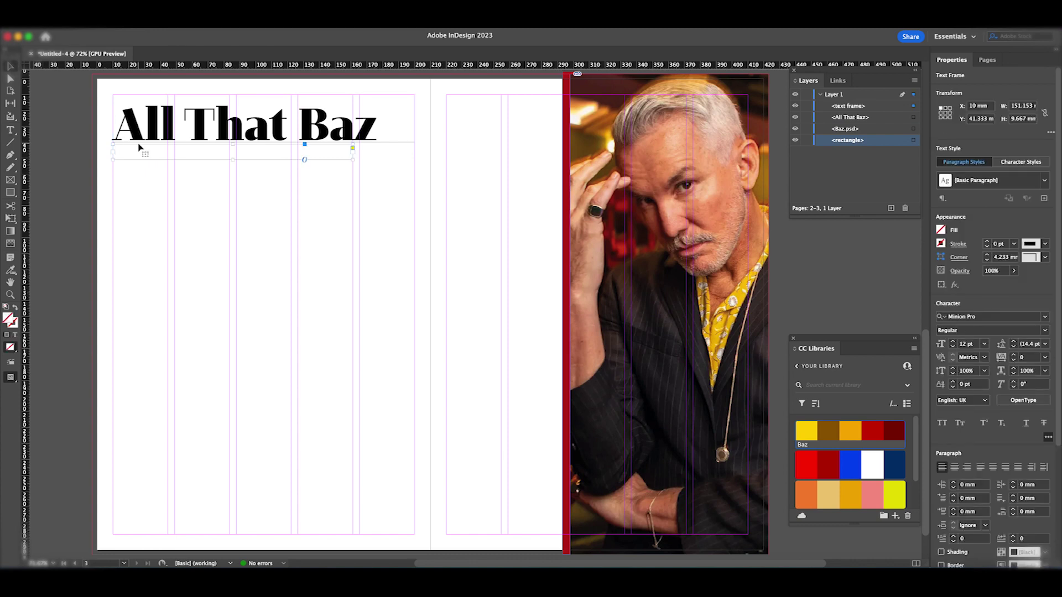
pyautogui.press('Up')
pyautogui.press('Up')
pyautogui.press('Up')
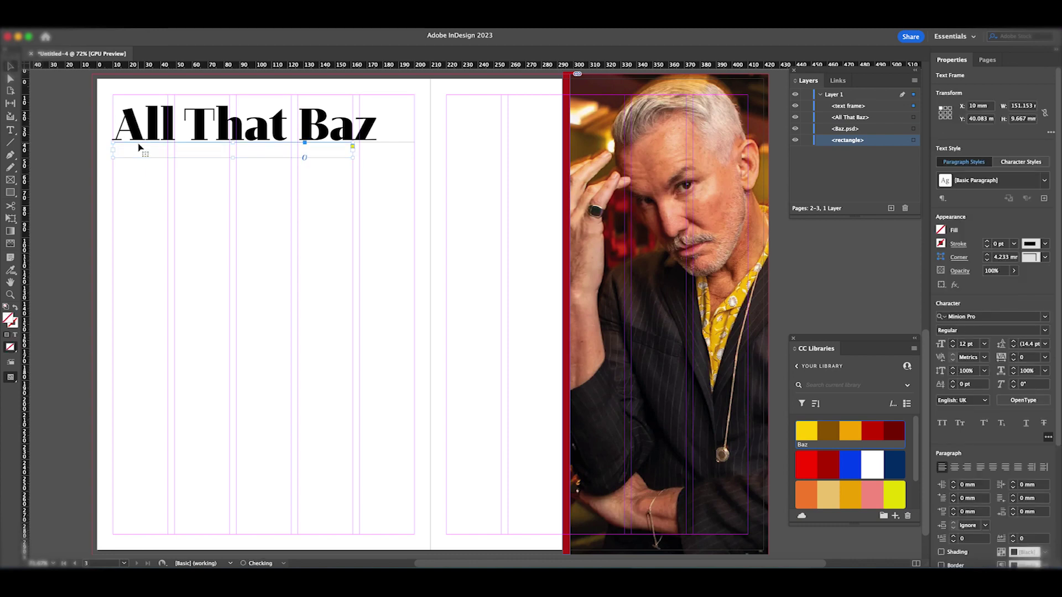
# - Enter the subheading "'Elvis' Director Tells The Truth Behind An Icon" in the frame under the headline
pyautogui.doubleClick(137, 146)
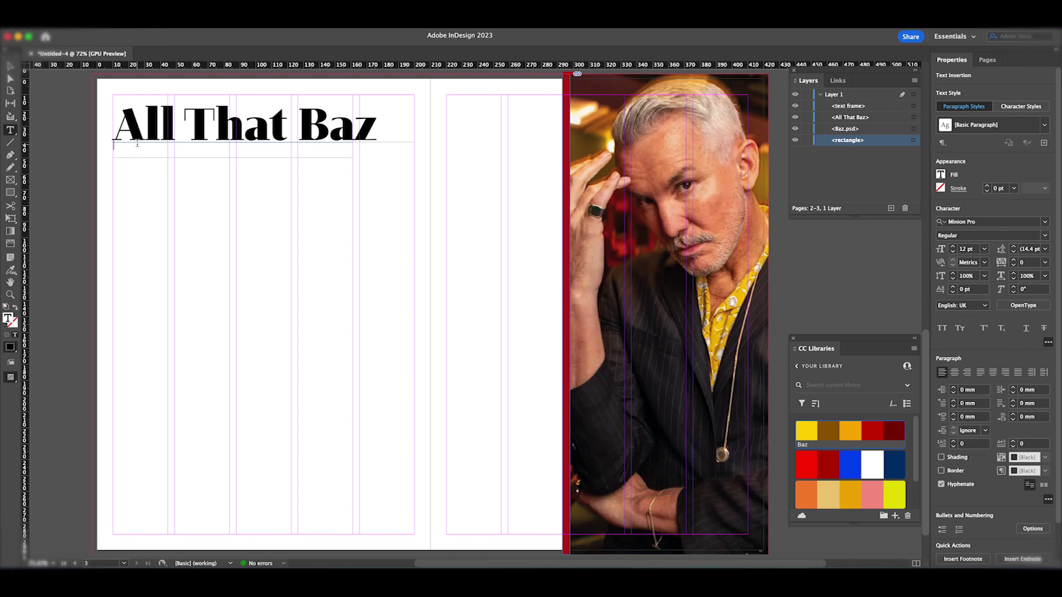
pyautogui.write("'E")
pyautogui.write('lvis')
pyautogui.write("' Director")
pyautogui.write(' Twe')
pyautogui.press('BackSpace')
pyautogui.press('BackSpace')
pyautogui.write('cn')
# - Set the subheading in Mixta Didone Regular at 14 pt
pyautogui.tripleClick(185, 153)
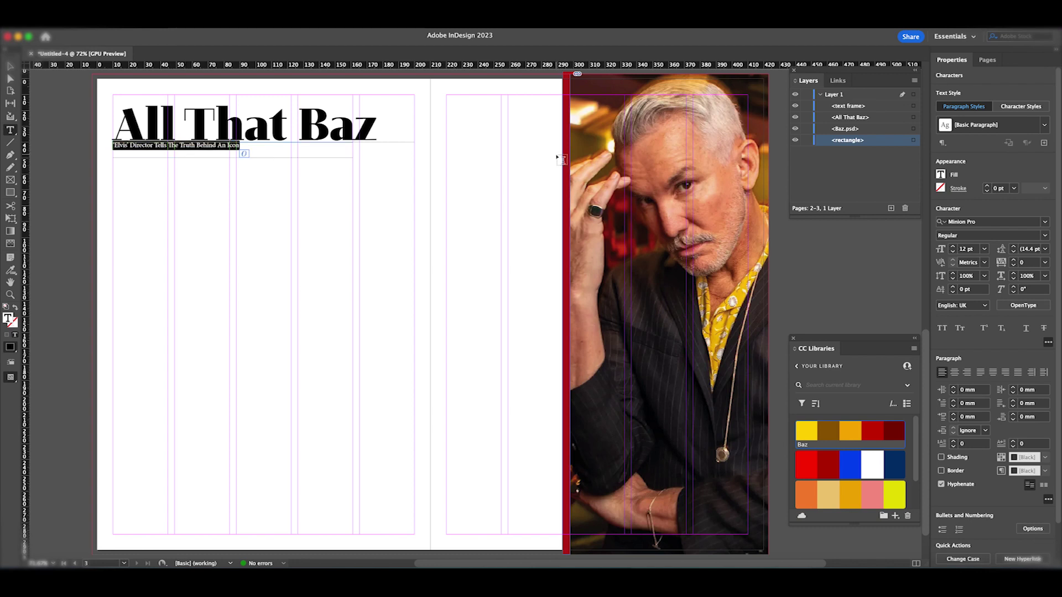
pyautogui.click(1045, 222)
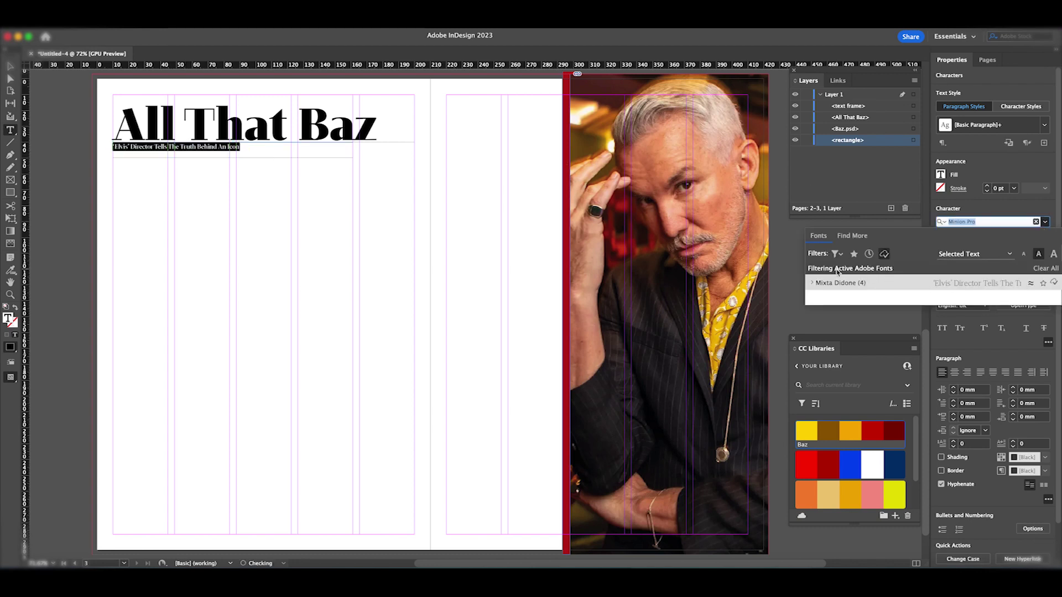
pyautogui.click(811, 282)
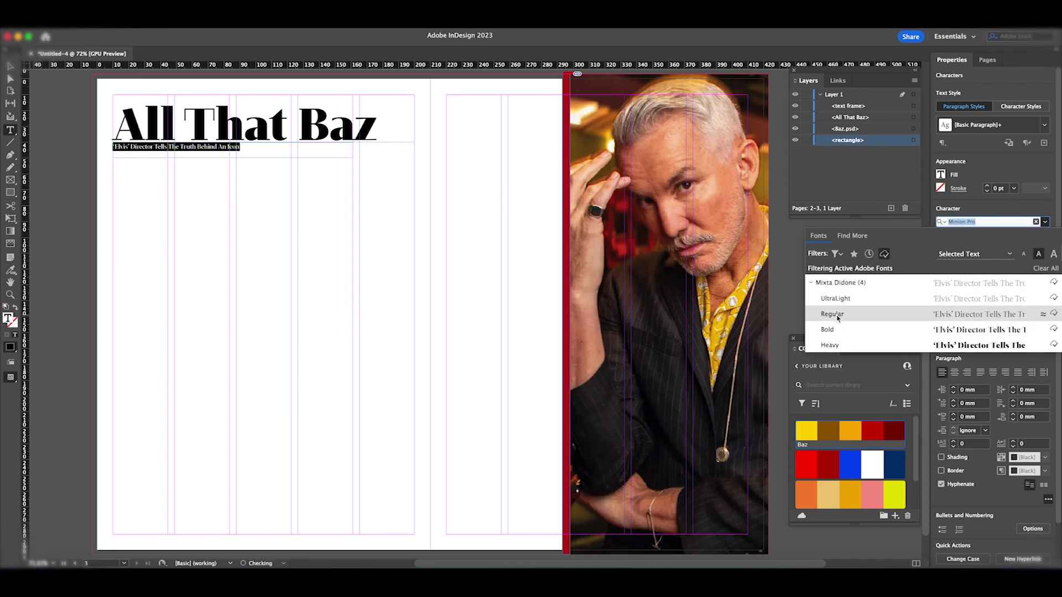
pyautogui.click(834, 313)
pyautogui.click(952, 247)
pyautogui.click(952, 247)
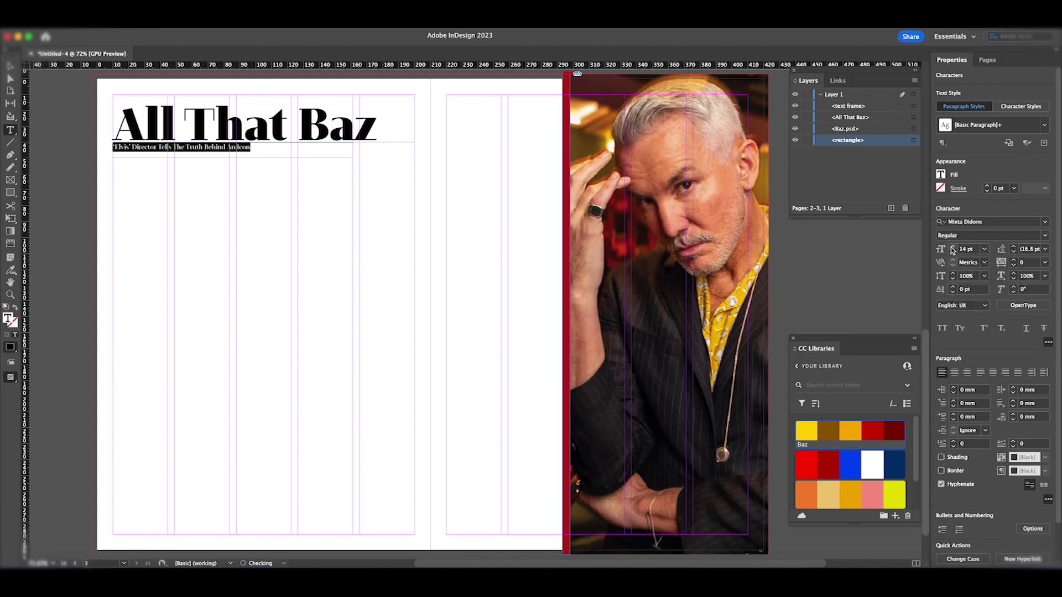
pyautogui.click(952, 246)
pyautogui.click(953, 246)
pyautogui.click(952, 252)
pyautogui.click(952, 252)
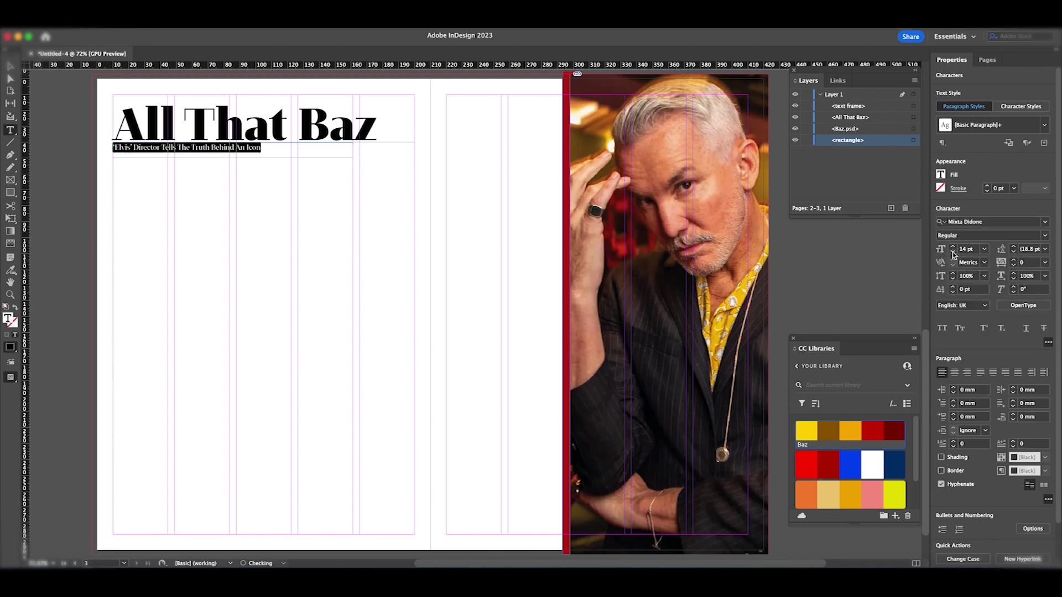
# - Scale the subheading text to 103% horizontally and 101% vertically, and deselect it
pyautogui.click(1013, 275)
pyautogui.click(1012, 275)
pyautogui.click(1013, 274)
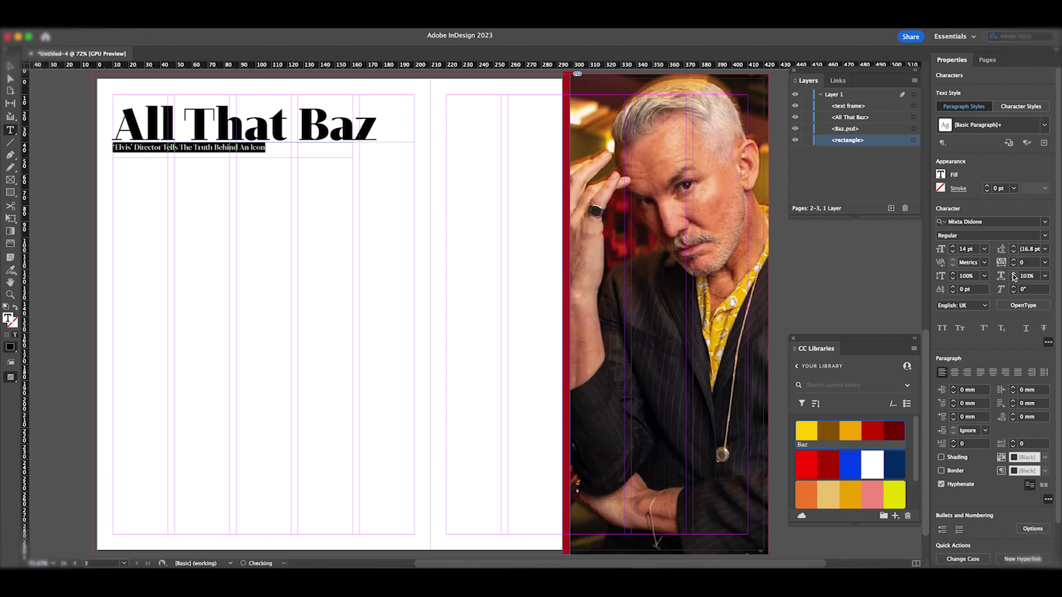
pyautogui.click(952, 272)
pyautogui.click(10, 67)
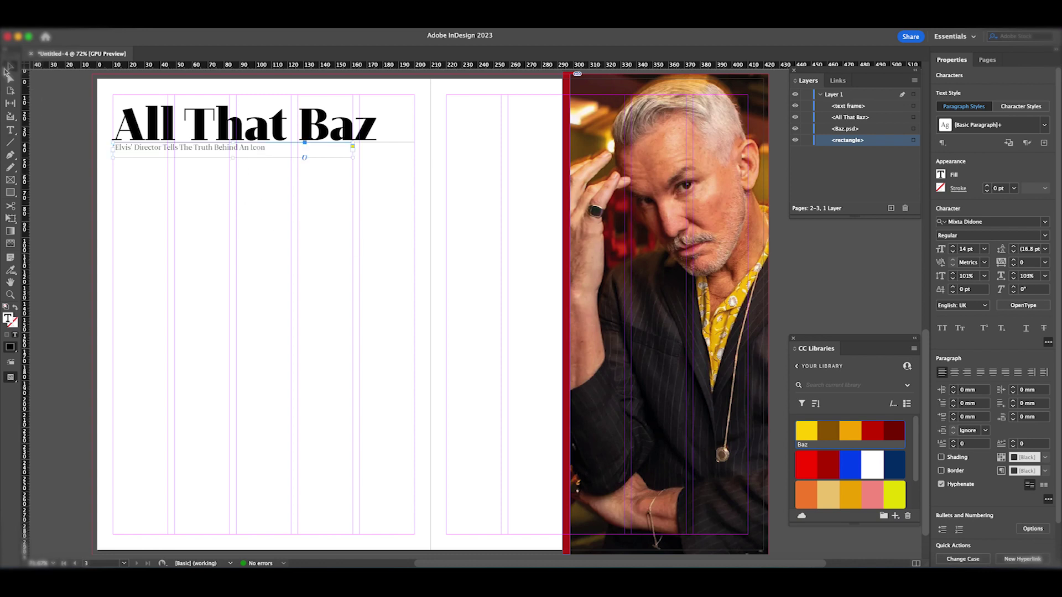
pyautogui.click(174, 184)
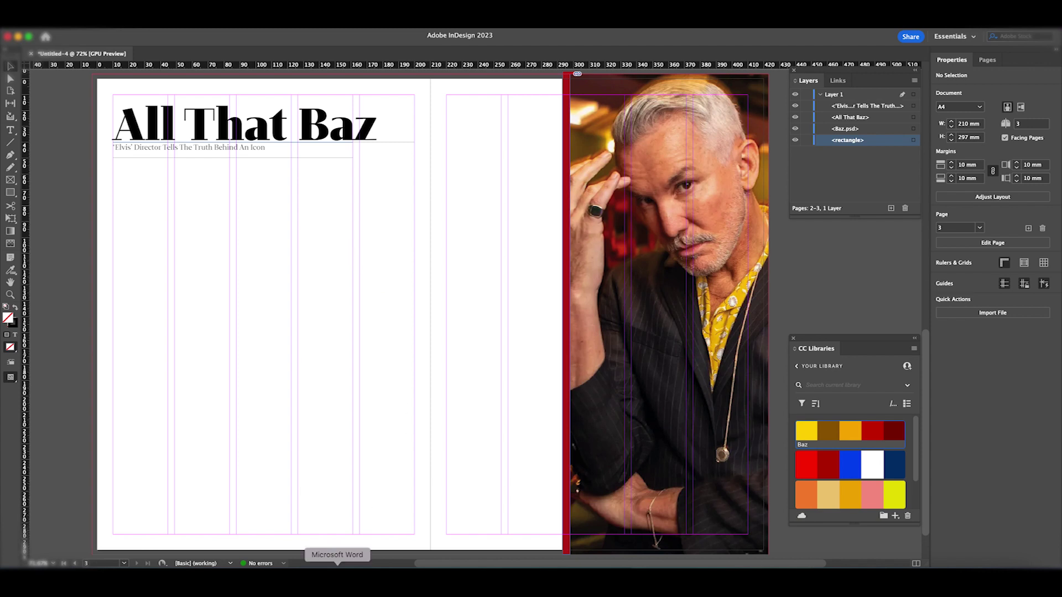
# - Switch to Microsoft Word, copy the article from its byline to the end of All That Baz, and return to InDesign
pyautogui.click(337, 578)
pyautogui.scroll(-5, 464, 238)
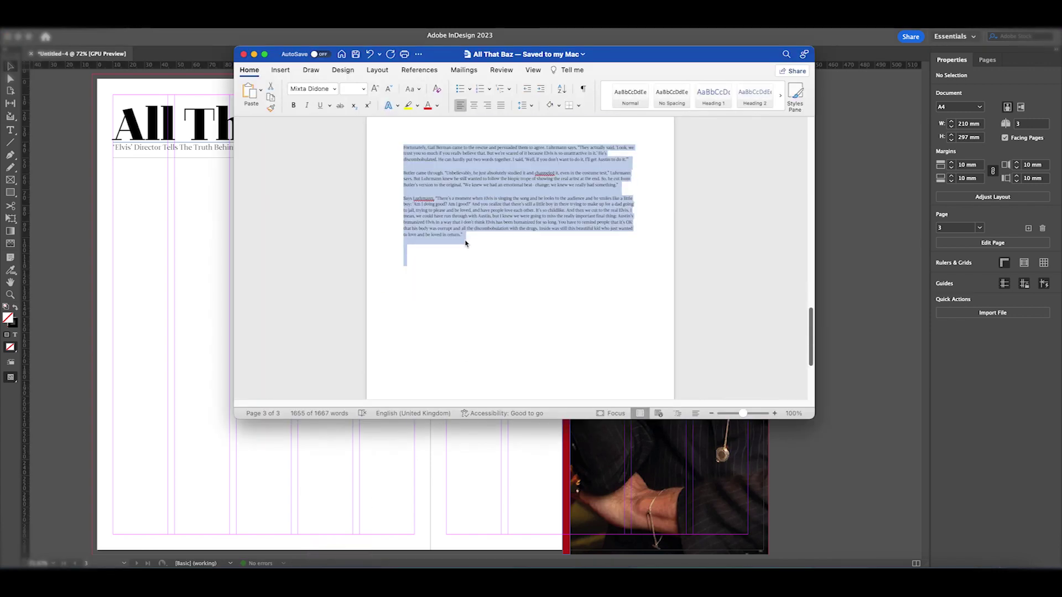
pyautogui.scroll(10, 464, 238)
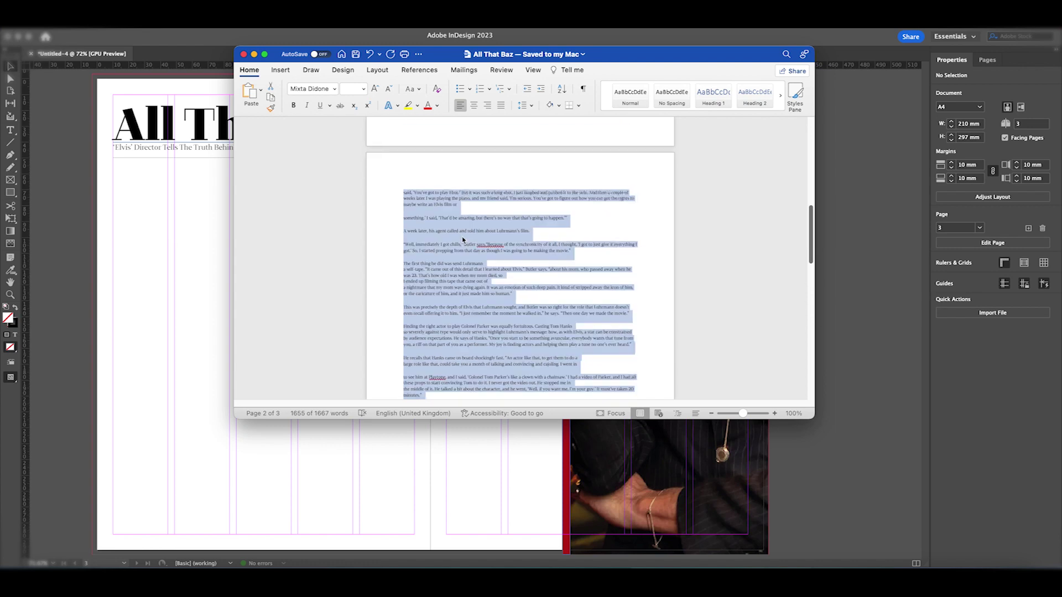
pyautogui.scroll(15, 458, 240)
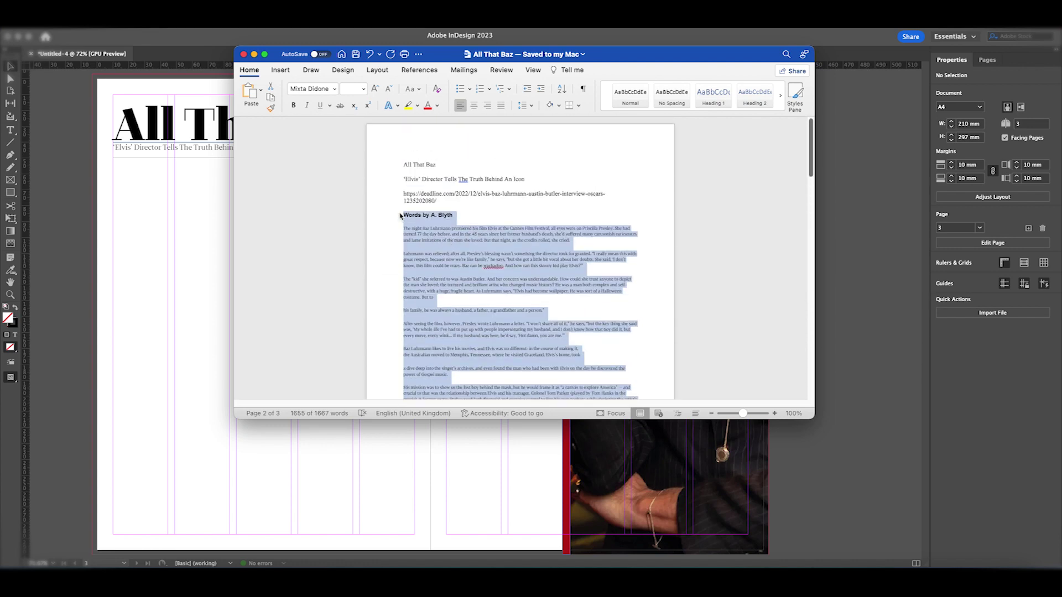
pyautogui.rightClick(429, 241)
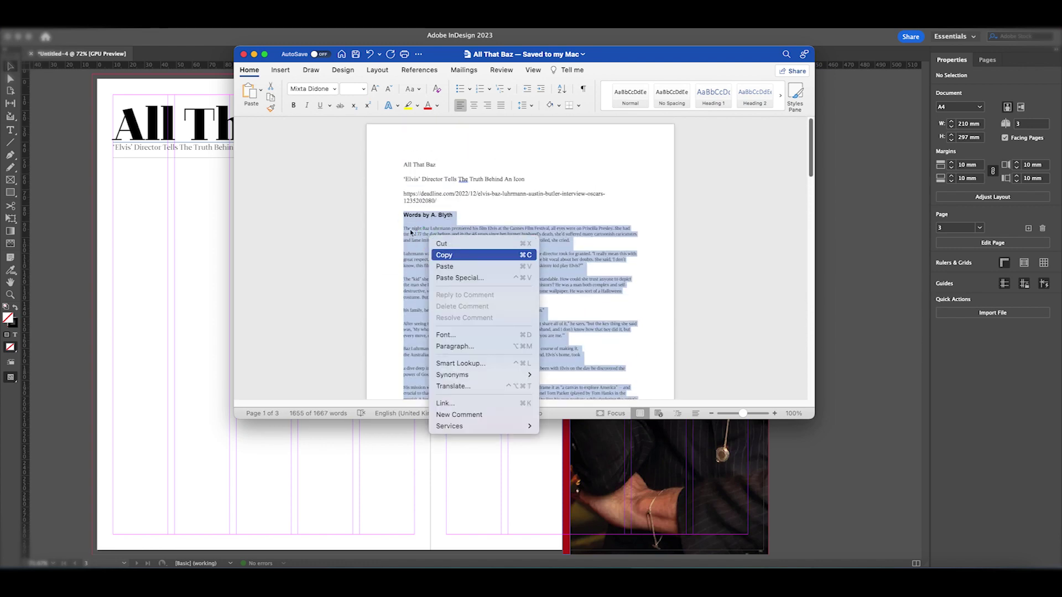
pyautogui.click(477, 255)
pyautogui.click(155, 191)
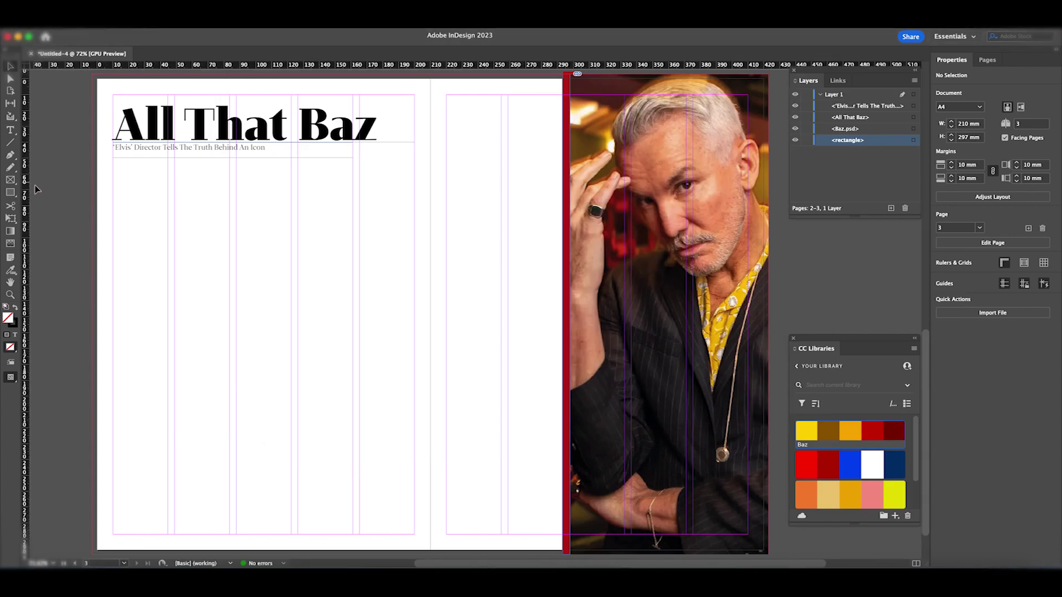
# - Create a text frame about 190 mm wide and 234 mm high below the subheading and paste the article into it
pyautogui.click(11, 132)
pyautogui.moveTo(113, 158); pyautogui.dragTo(413, 530)
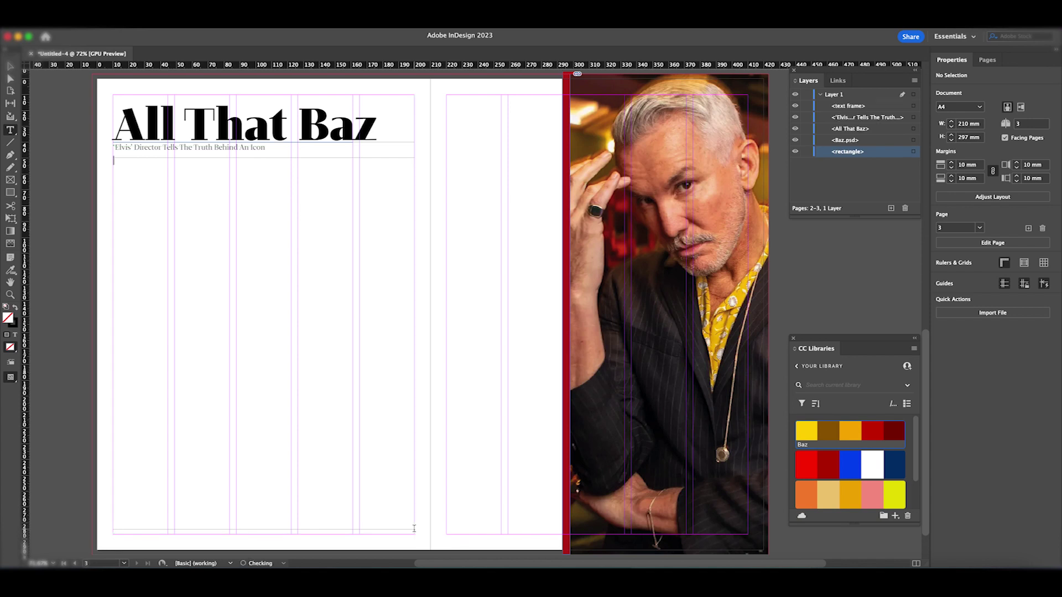
pyautogui.hotkey('ctrl', 'v')
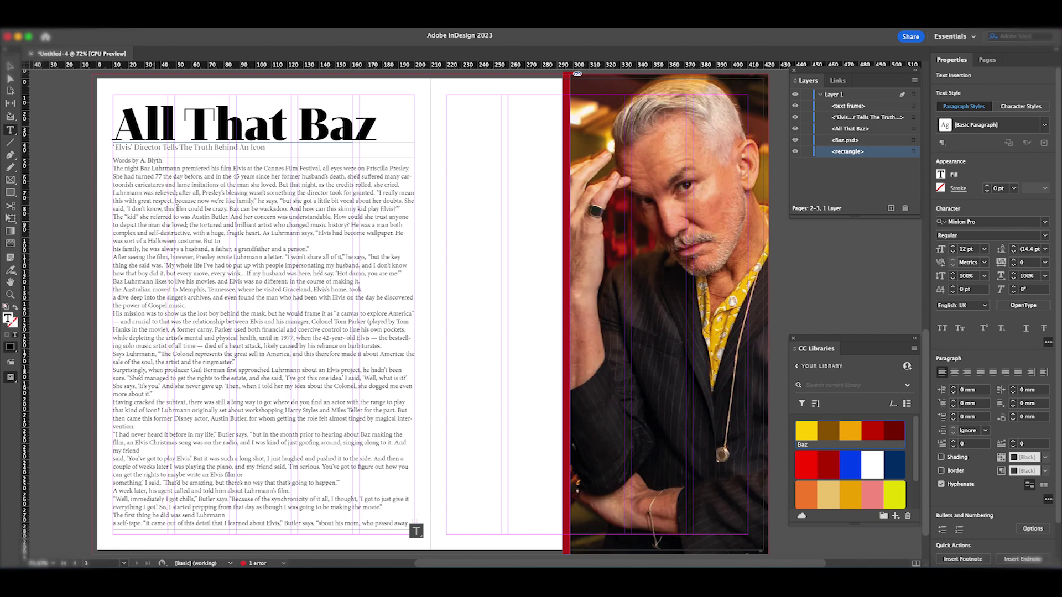
# - Divide the article's text frame into 3 columns and deselect it
pyautogui.tripleClick(145, 176)
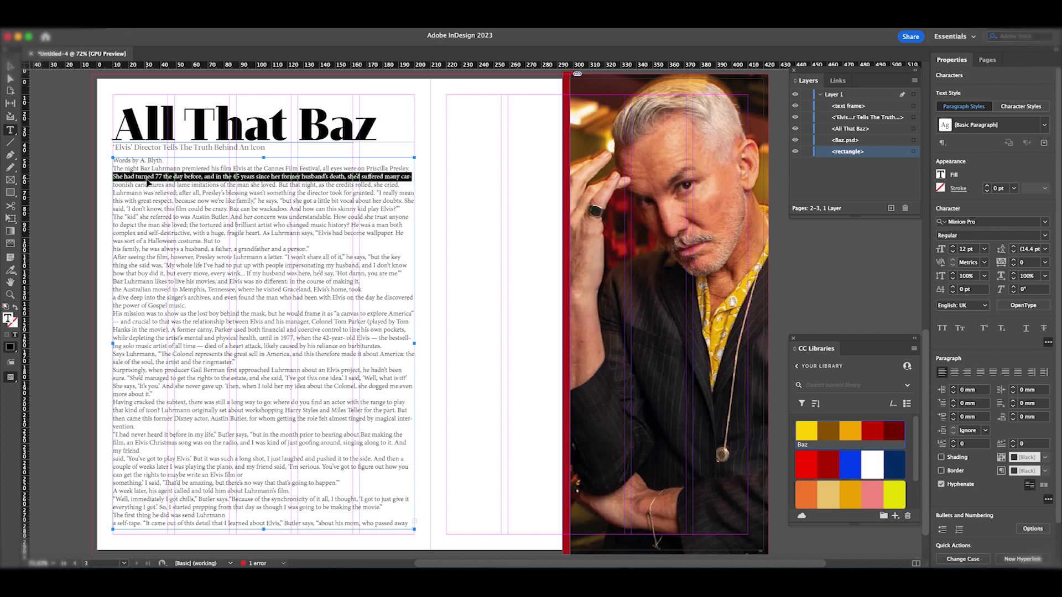
pyautogui.press('super+a')
pyautogui.click(177, 16)
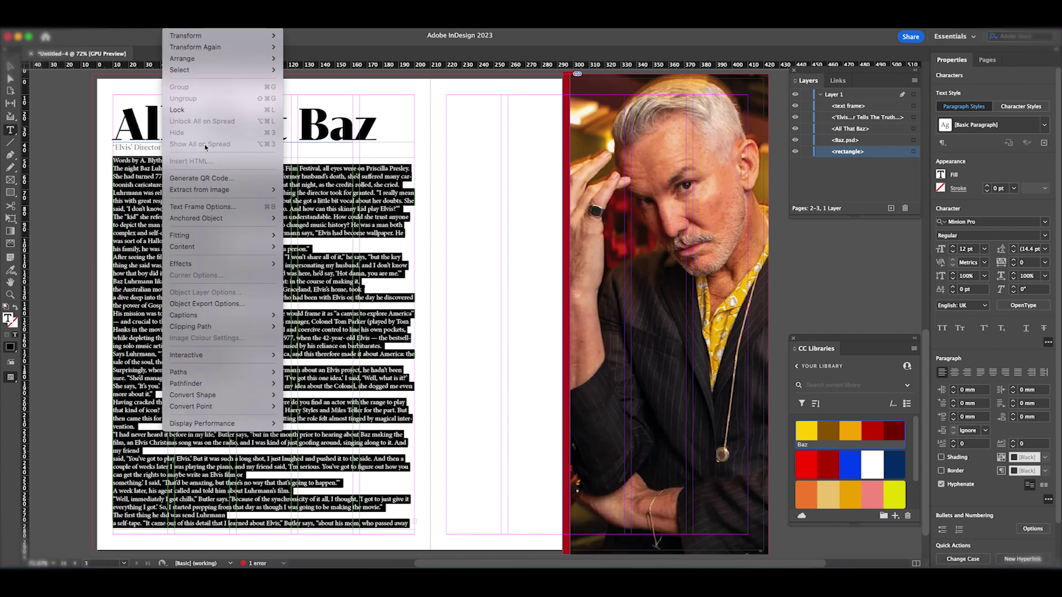
pyautogui.click(224, 208)
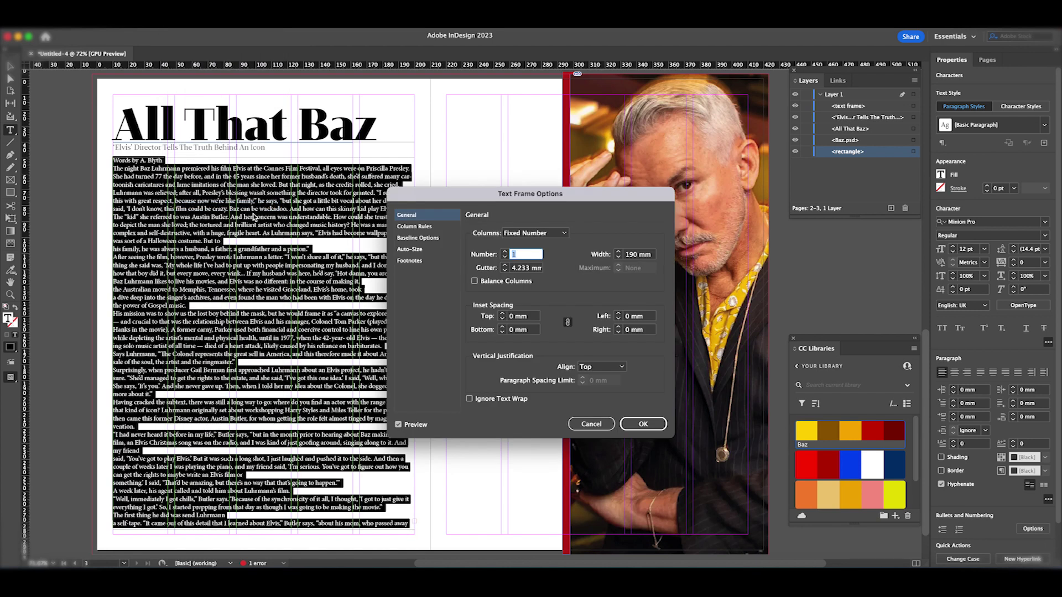
pyautogui.click(504, 252)
pyautogui.click(505, 252)
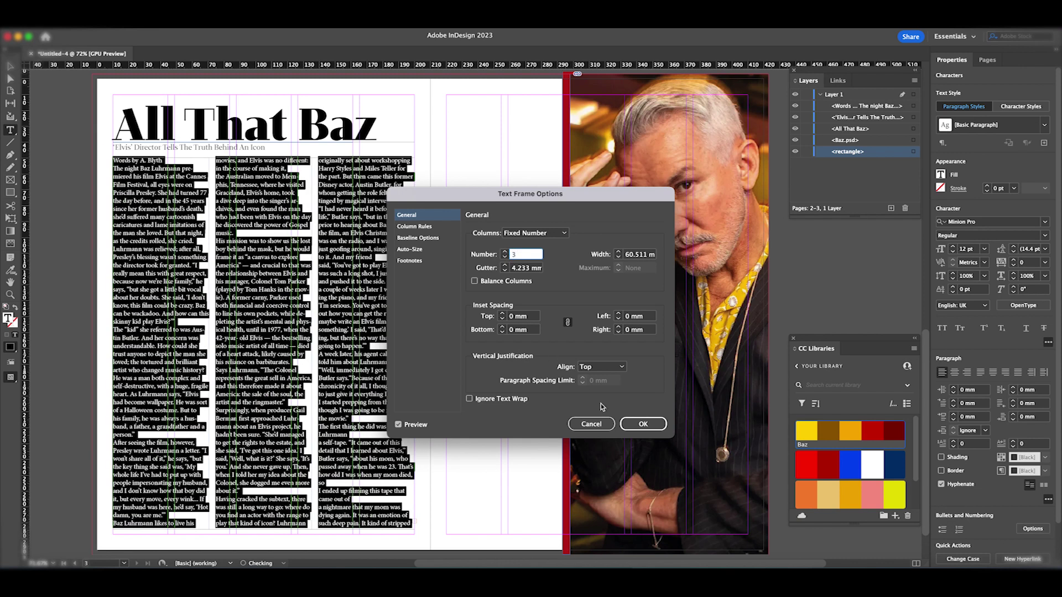
pyautogui.click(643, 424)
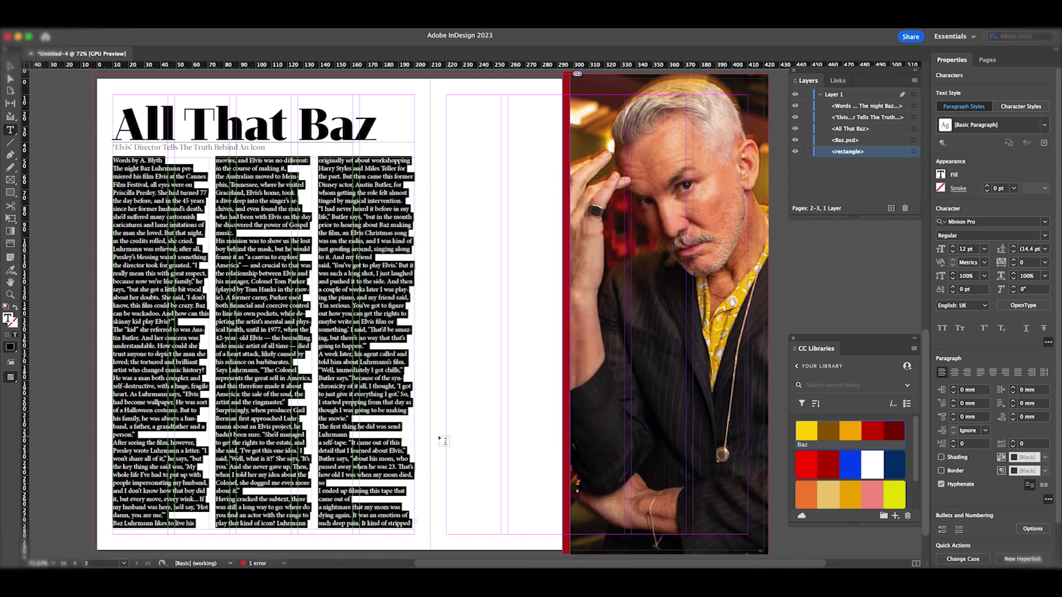
pyautogui.click(434, 455)
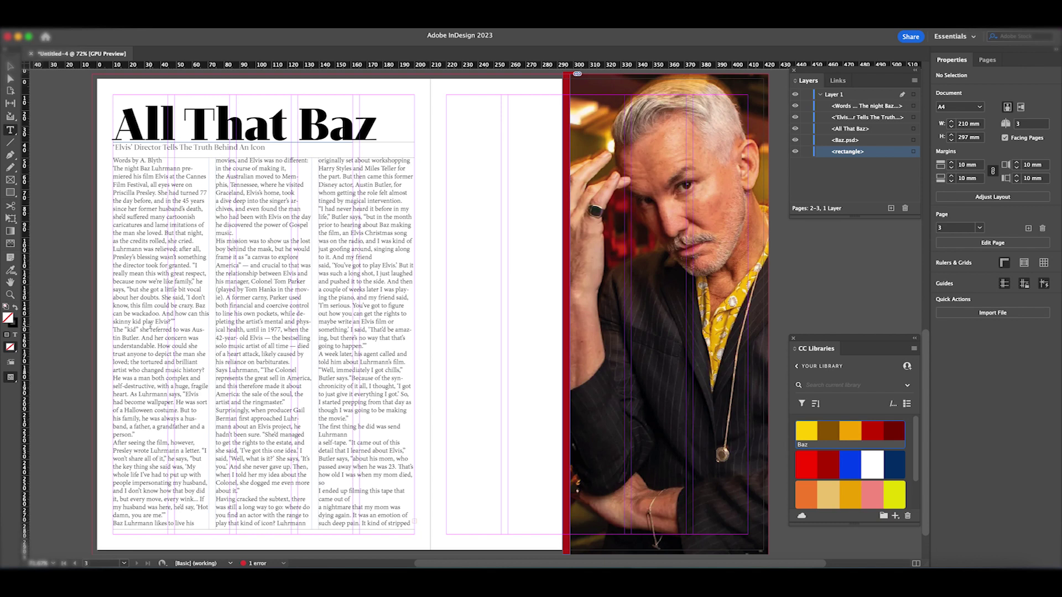
# - Thread the overset article text into a new frame on the facing page and widen it to 70 mm, up to the red bar
pyautogui.click(414, 521)
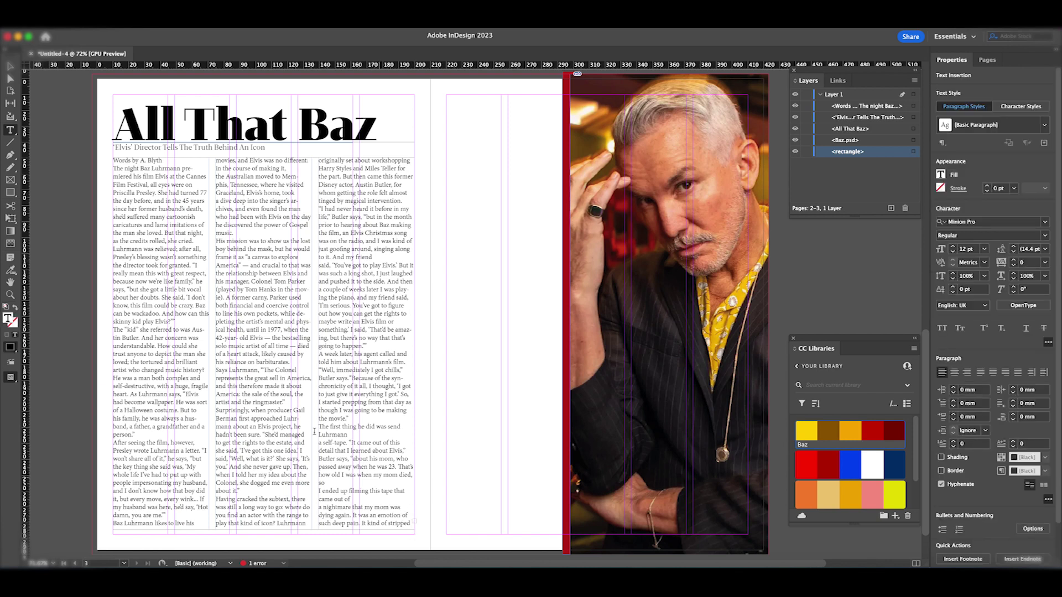
pyautogui.press('Escape')
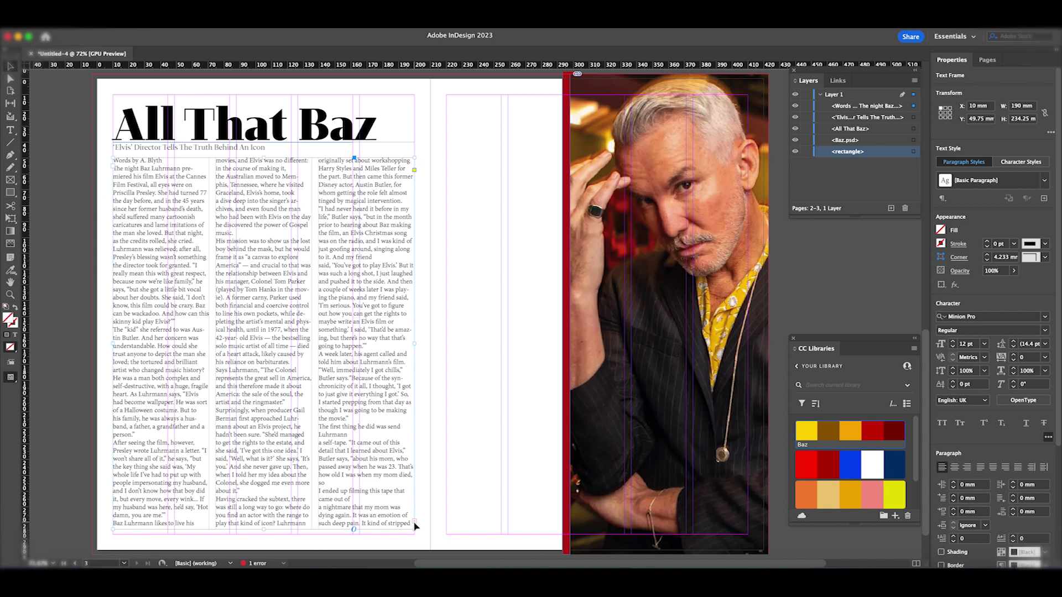
pyautogui.click(414, 522)
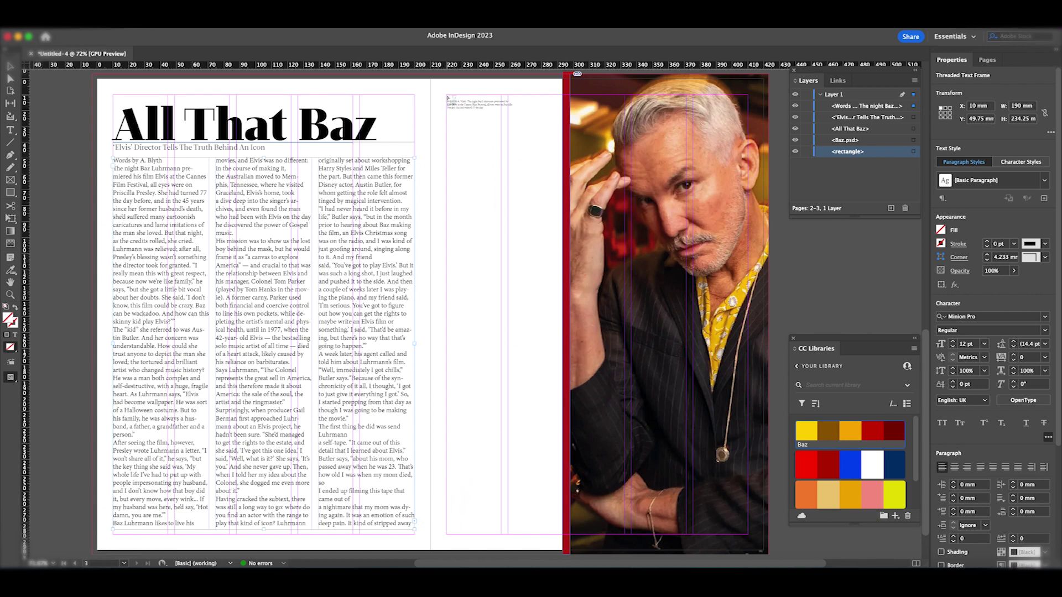
pyautogui.click(448, 98)
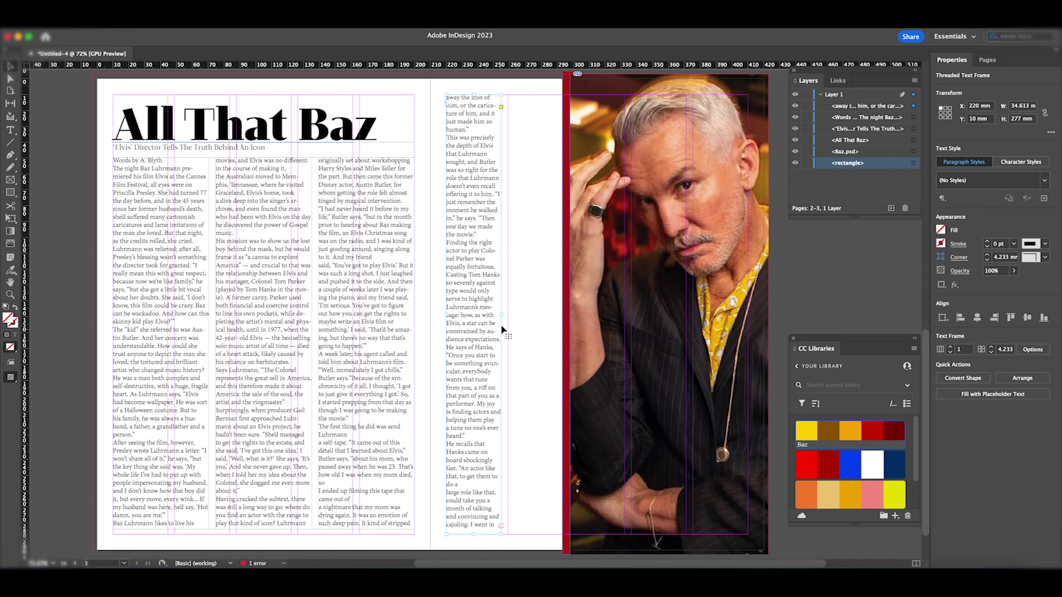
pyautogui.moveTo(500, 316); pyautogui.dragTo(557, 320)
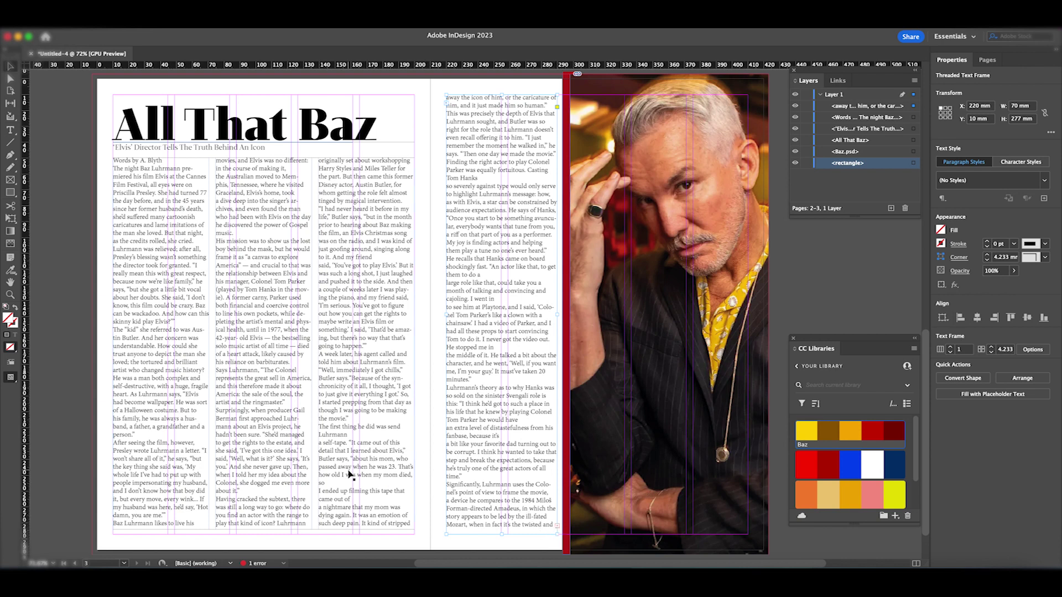
pyautogui.click(160, 188)
pyautogui.doubleClick(160, 165)
pyautogui.moveTo(162, 160); pyautogui.dragTo(113, 161)
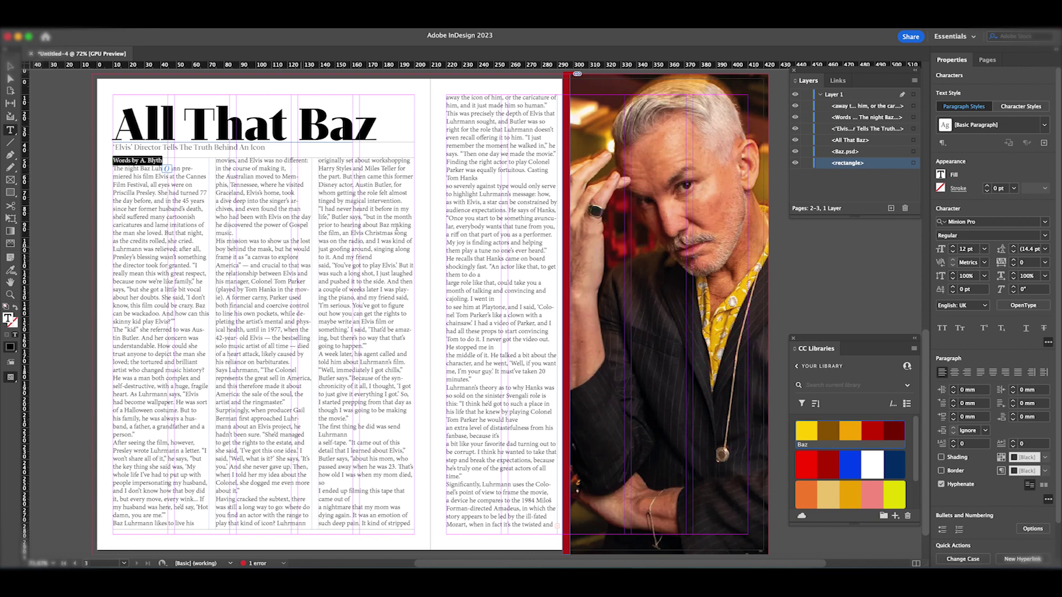
pyautogui.click(1044, 221)
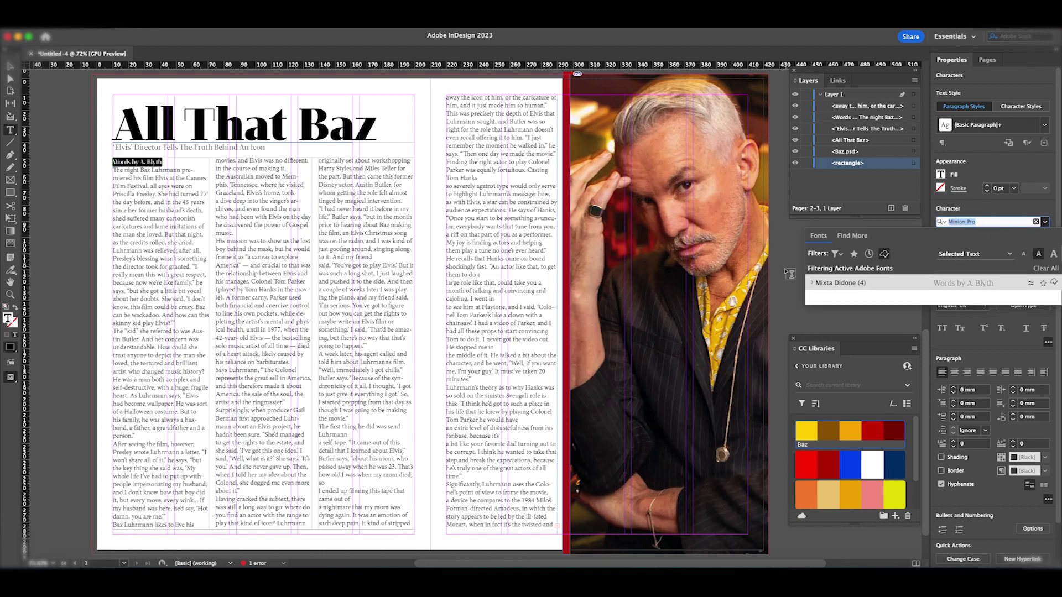
pyautogui.click(793, 270)
# - Set the whole article, across both threaded frames, in Mixta Didone Regular at 9 pt
pyautogui.hotkey('ctrl', 'a')
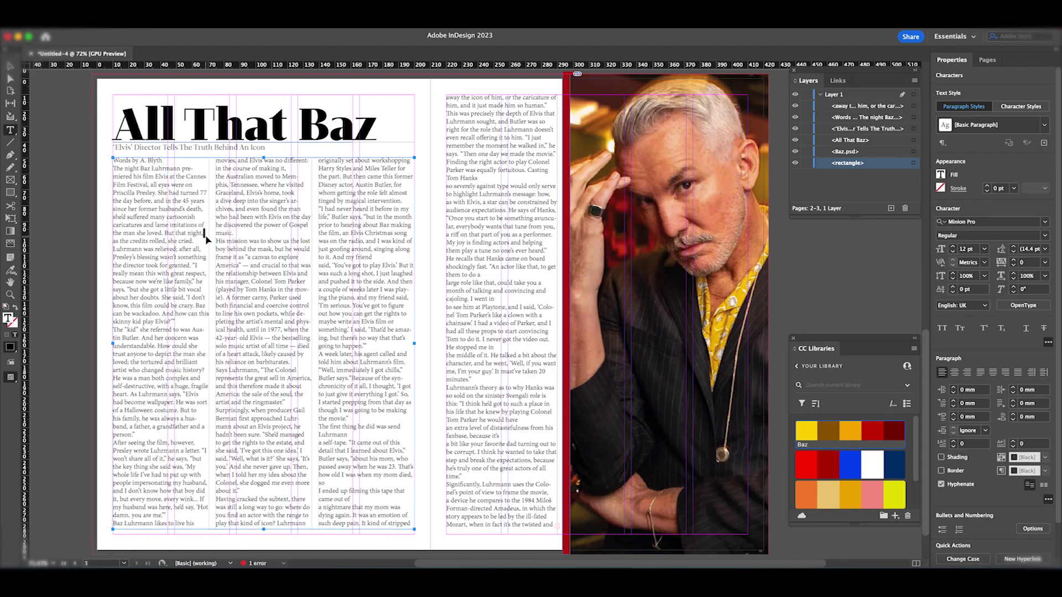
pyautogui.click(1044, 221)
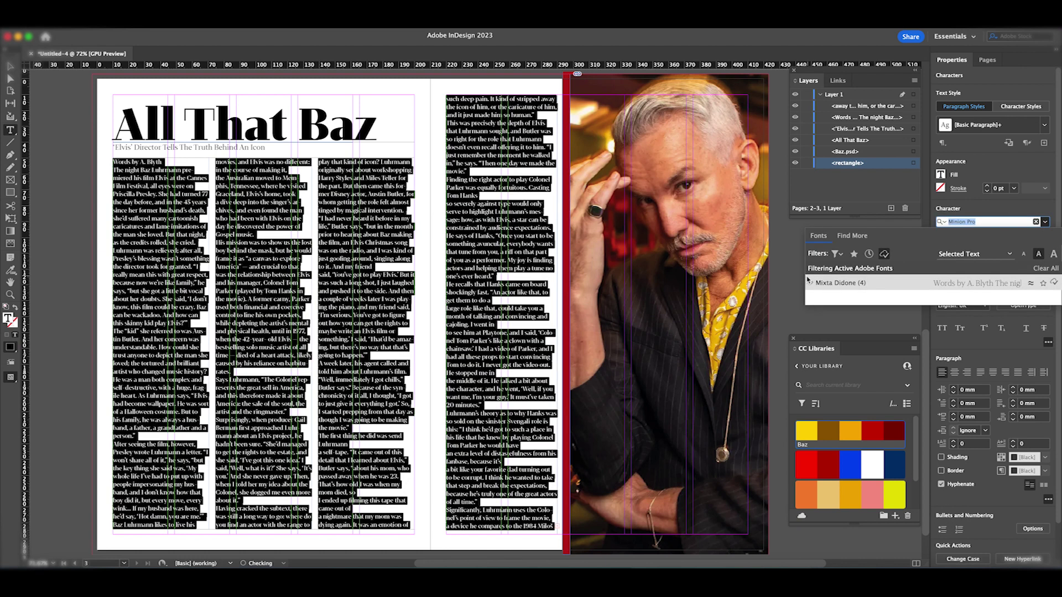
pyautogui.click(811, 283)
pyautogui.click(830, 313)
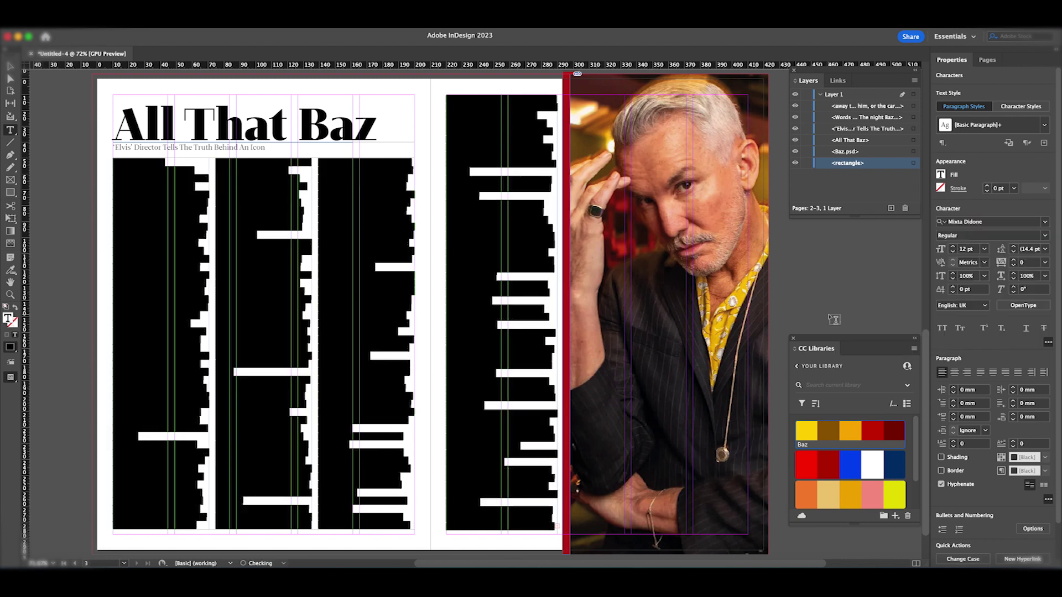
pyautogui.click(954, 253)
pyautogui.click(953, 253)
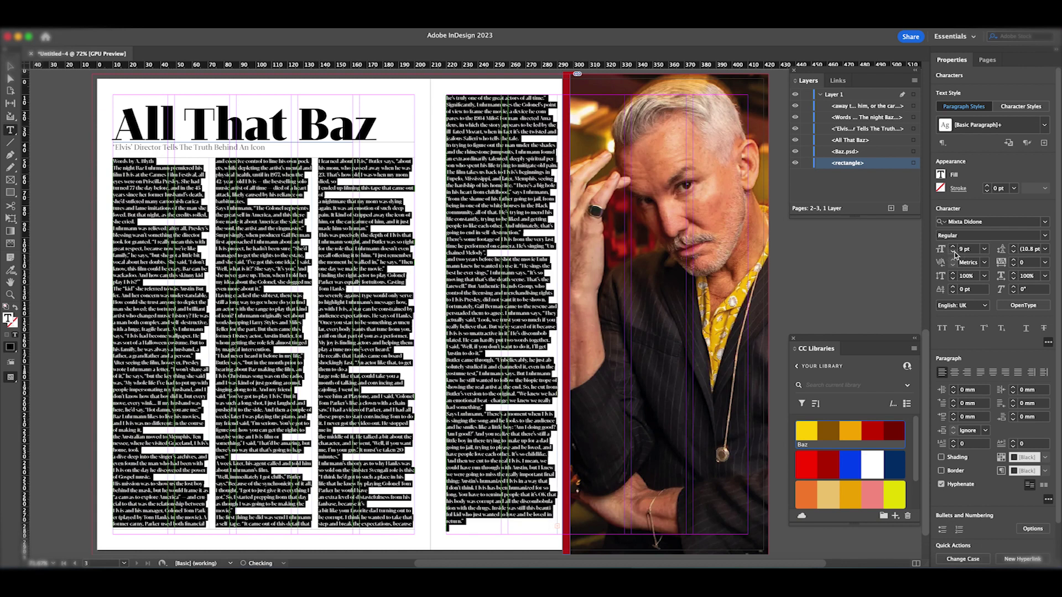
pyautogui.click(953, 252)
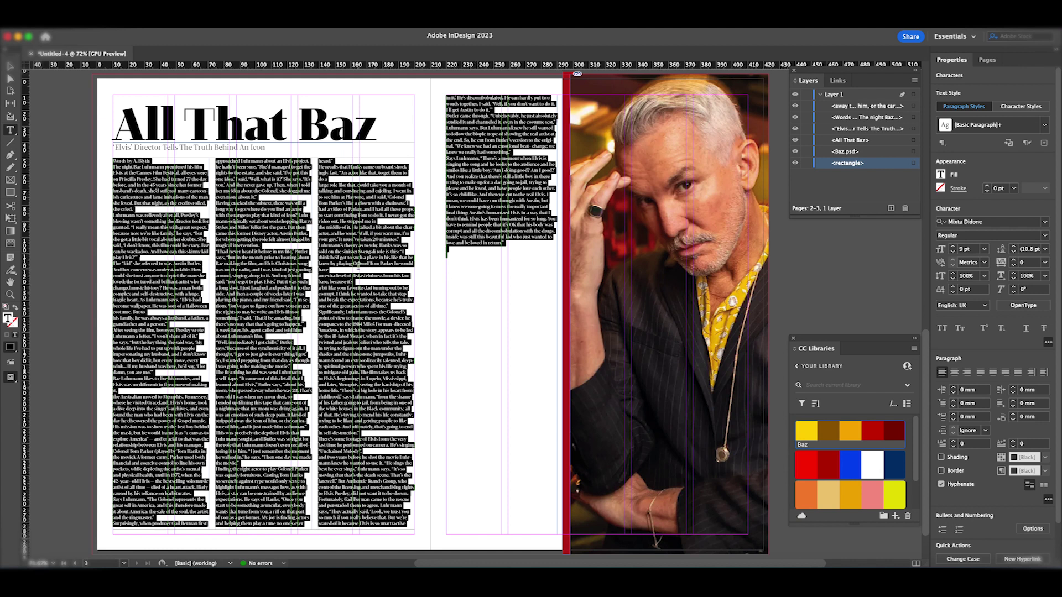
# - Set the byline at the start of the article to Bold at 10 pt
pyautogui.click(208, 253)
pyautogui.moveTo(152, 160); pyautogui.dragTo(112, 161)
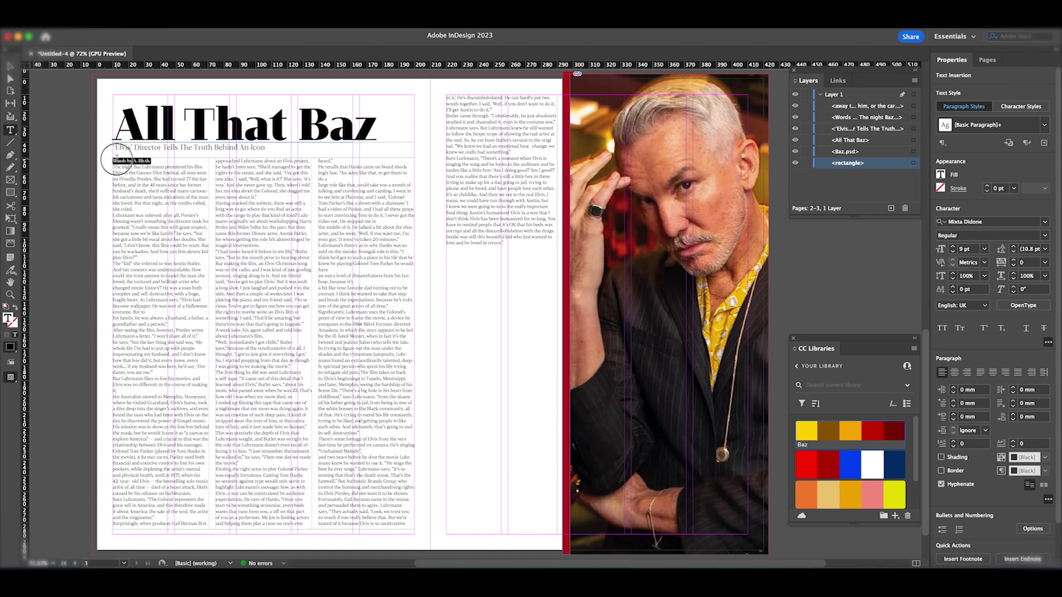
pyautogui.click(1044, 236)
pyautogui.click(961, 271)
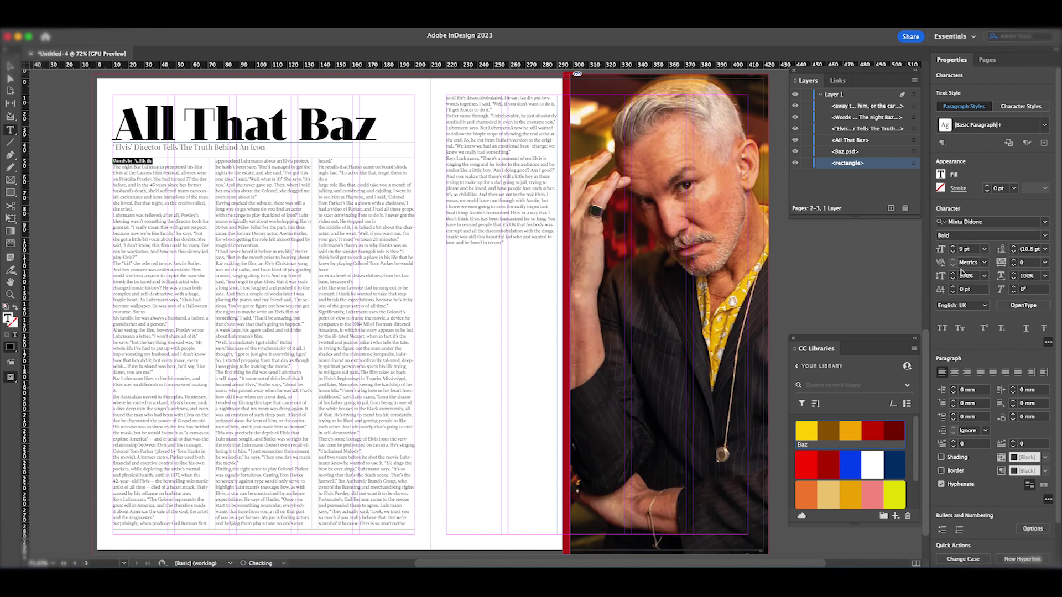
pyautogui.click(952, 247)
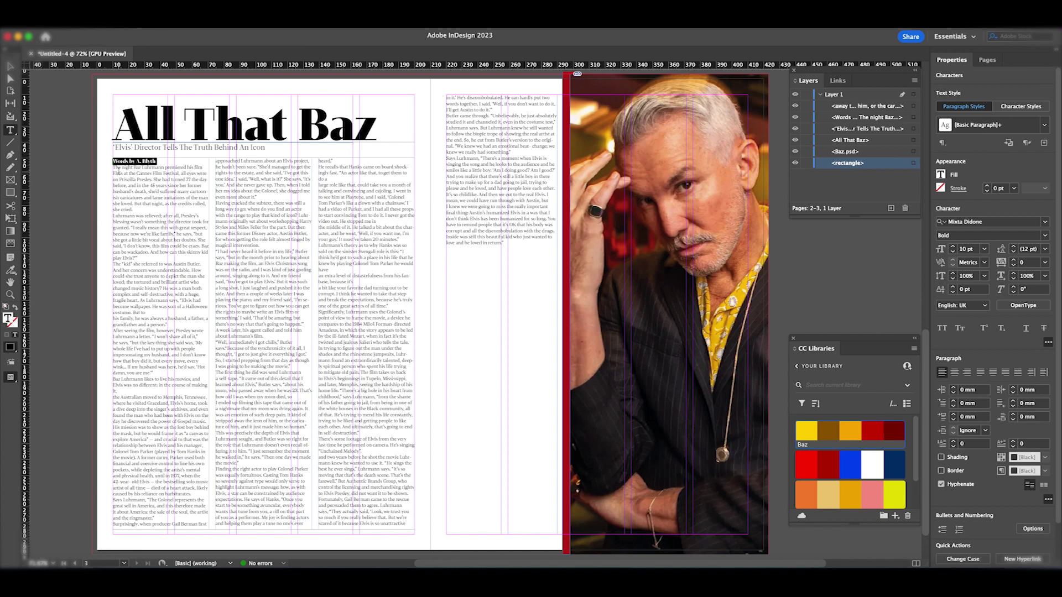
# - Insert blank lines after the byline and between the article's paragraphs, through to the end of the text
pyautogui.click(117, 173)
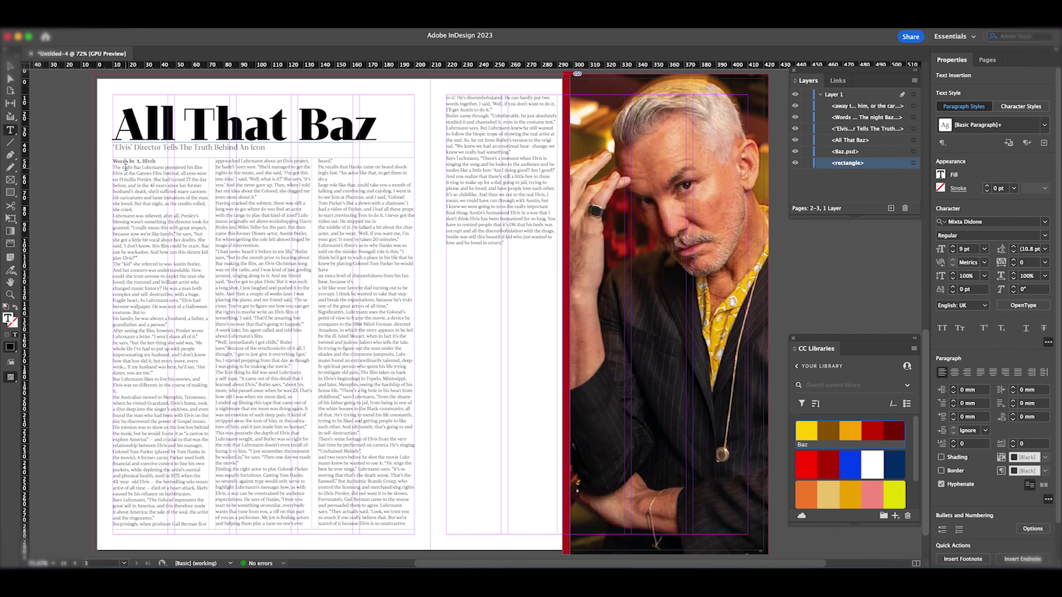
pyautogui.press('Return')
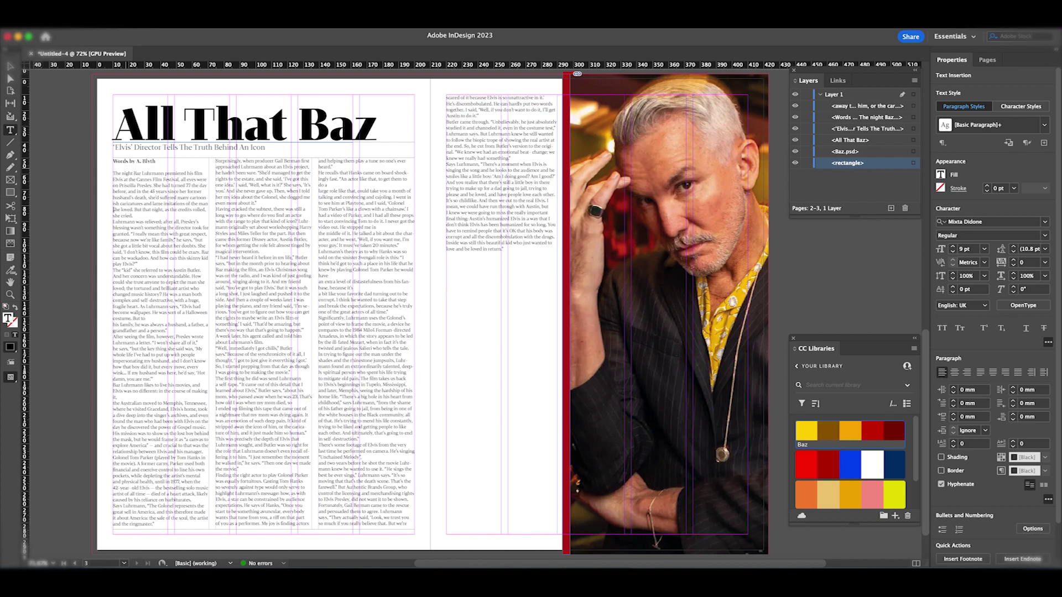
pyautogui.press('Return')
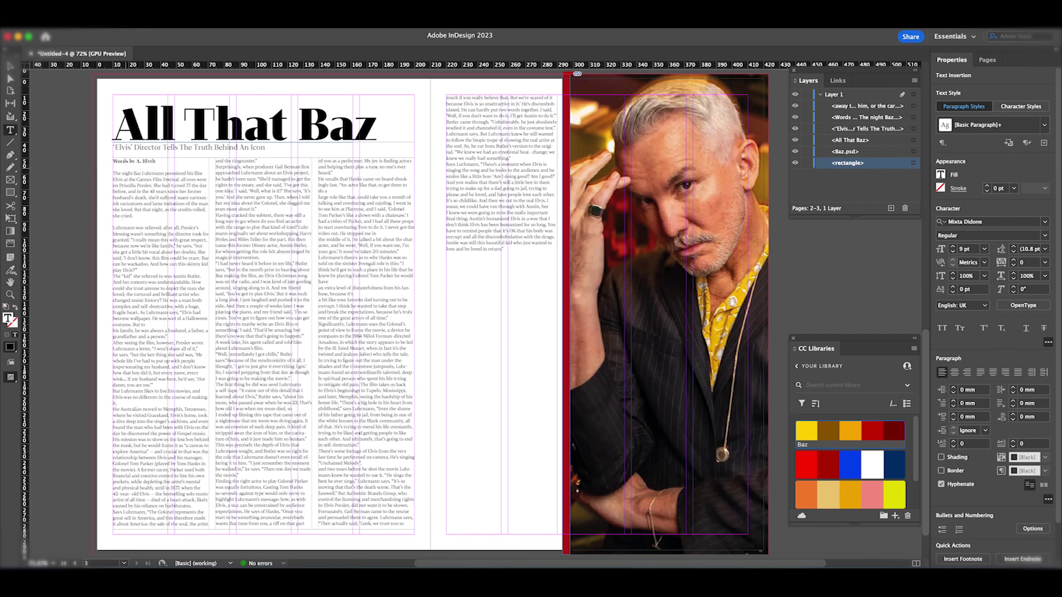
pyautogui.hotkey('ctrl', 'Down')
pyautogui.press('Return')
pyautogui.hotkey('ctrl', 'Down')
pyautogui.press('Return')
pyautogui.hotkey('ctrl', 'Down')
pyautogui.press('Return')
pyautogui.hotkey('ctrl', 'Down')
pyautogui.press('Return')
pyautogui.hotkey('ctrl', 'Down')
pyautogui.press('Return')
pyautogui.hotkey('ctrl', 'Down')
pyautogui.press('Return')
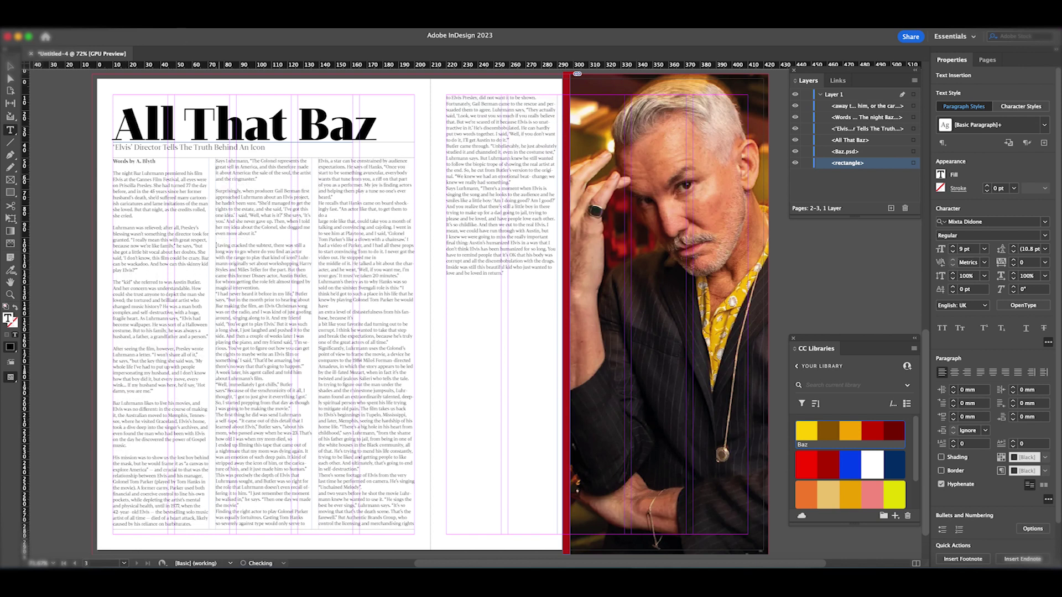
pyautogui.hotkey('ctrl', 'Down')
pyautogui.press('Return')
pyautogui.hotkey('ctrl', 'Down')
pyautogui.press('Return')
pyautogui.hotkey('ctrl', 'Down')
pyautogui.press('Return')
pyautogui.hotkey('ctrl', 'Down')
pyautogui.press('Return')
pyautogui.hotkey('ctrl', 'Down')
pyautogui.press('Return')
pyautogui.hotkey('ctrl', 'Down')
pyautogui.press('Return')
pyautogui.hotkey('ctrl', 'Down')
pyautogui.press('Return')
pyautogui.hotkey('ctrl', 'Down')
pyautogui.press('Return')
pyautogui.hotkey('ctrl', 'Down')
pyautogui.press('Return')
pyautogui.hotkey('ctrl', 'Down')
pyautogui.press('Return')
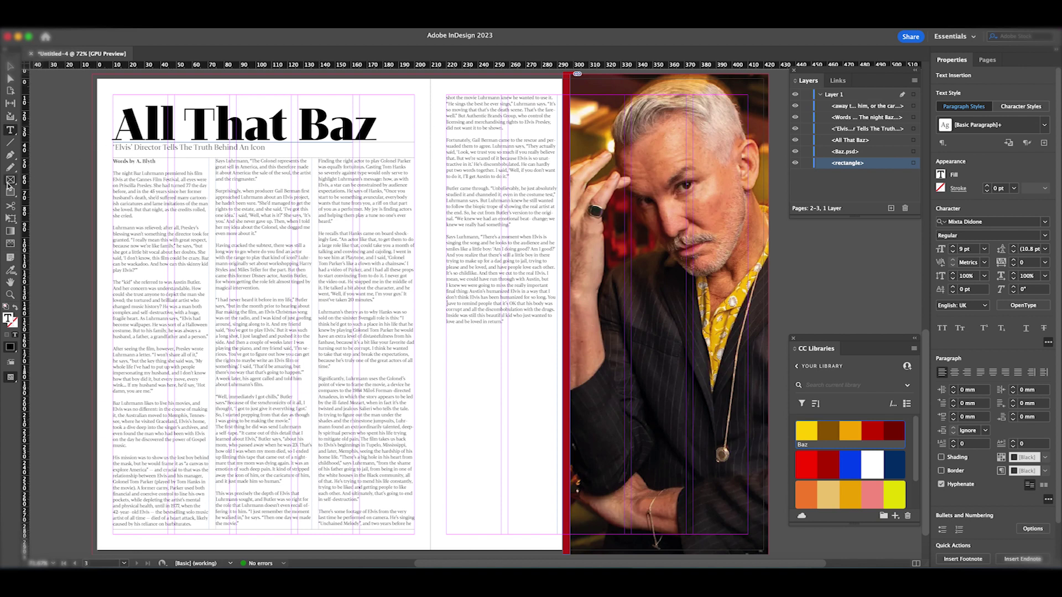
# - Draw a horizontal line about 17 mm long at the bottom-left margin of the article page, with an orange 2 pt stroke
pyautogui.click(10, 143)
pyautogui.moveTo(114, 537); pyautogui.dragTo(143, 536)
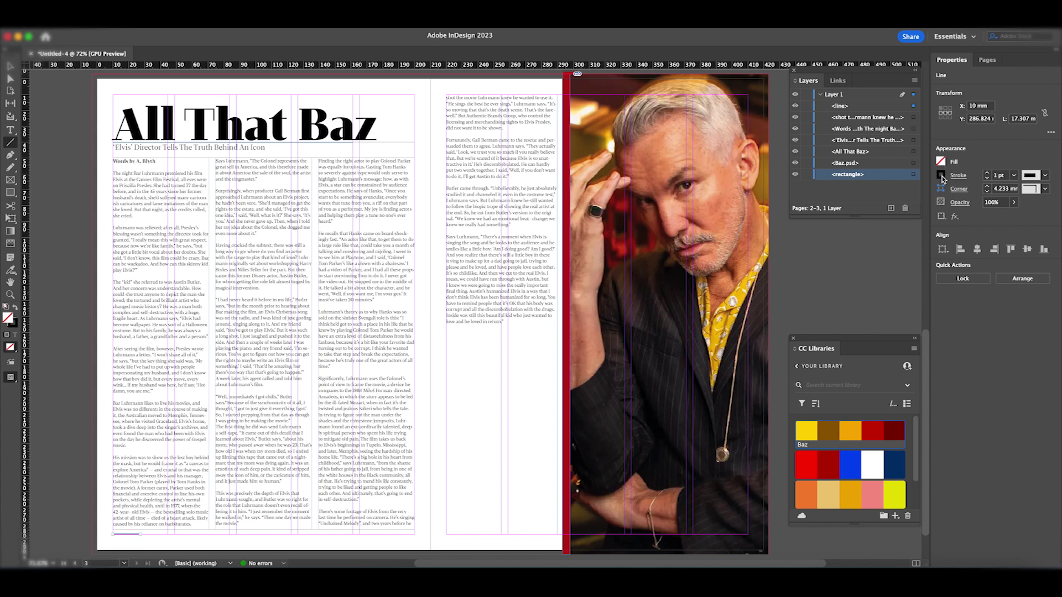
pyautogui.click(940, 176)
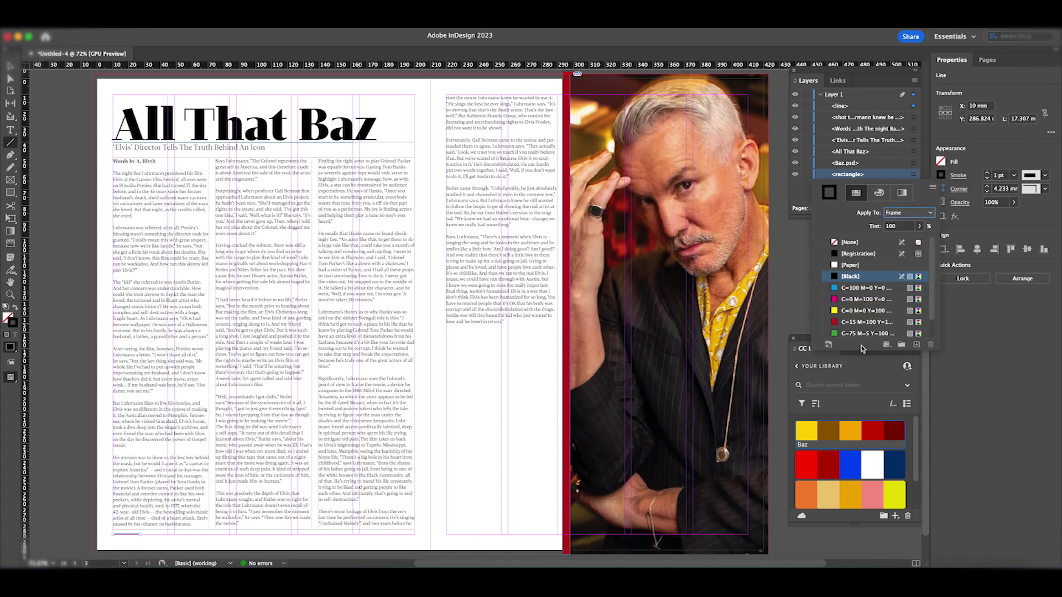
pyautogui.click(849, 436)
pyautogui.click(986, 172)
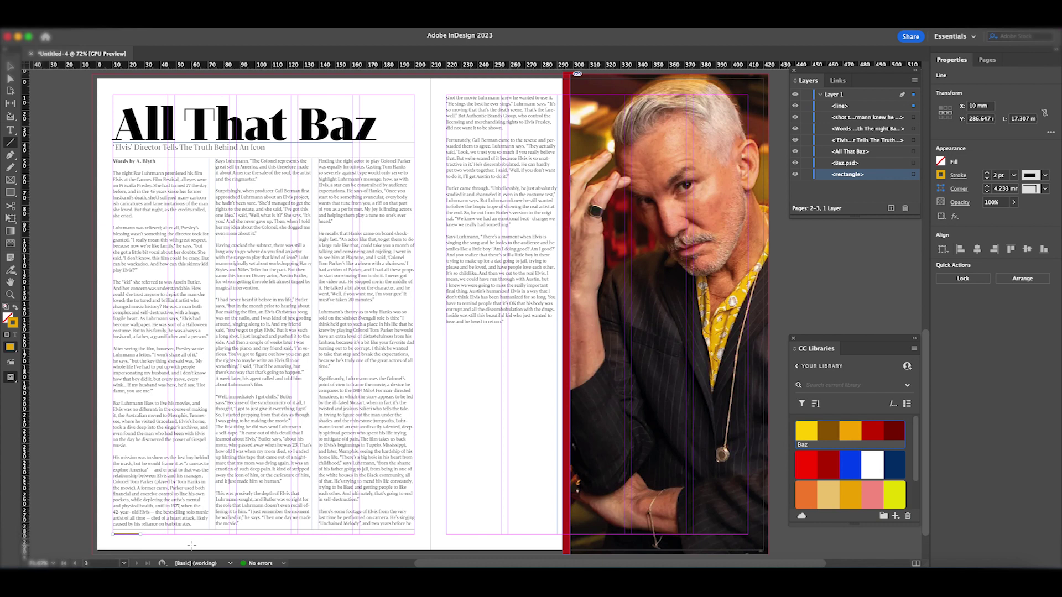
# - Duplicate the short orange line and align the copy to the bottom-right margin corner over the photo
pyautogui.hotkey('ctrl', 'v')
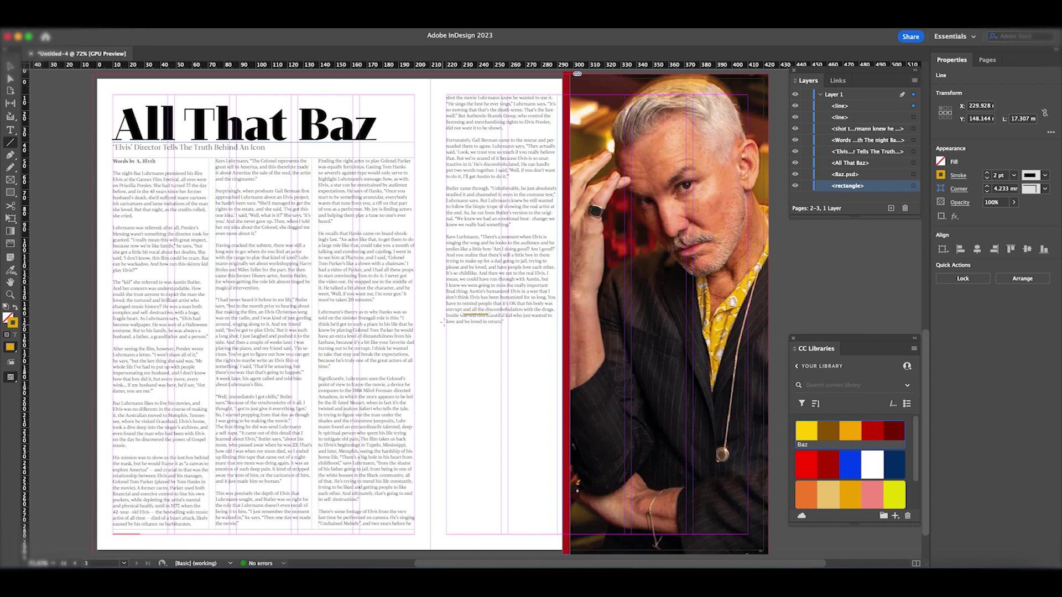
pyautogui.click(10, 66)
pyautogui.moveTo(489, 317); pyautogui.dragTo(744, 538)
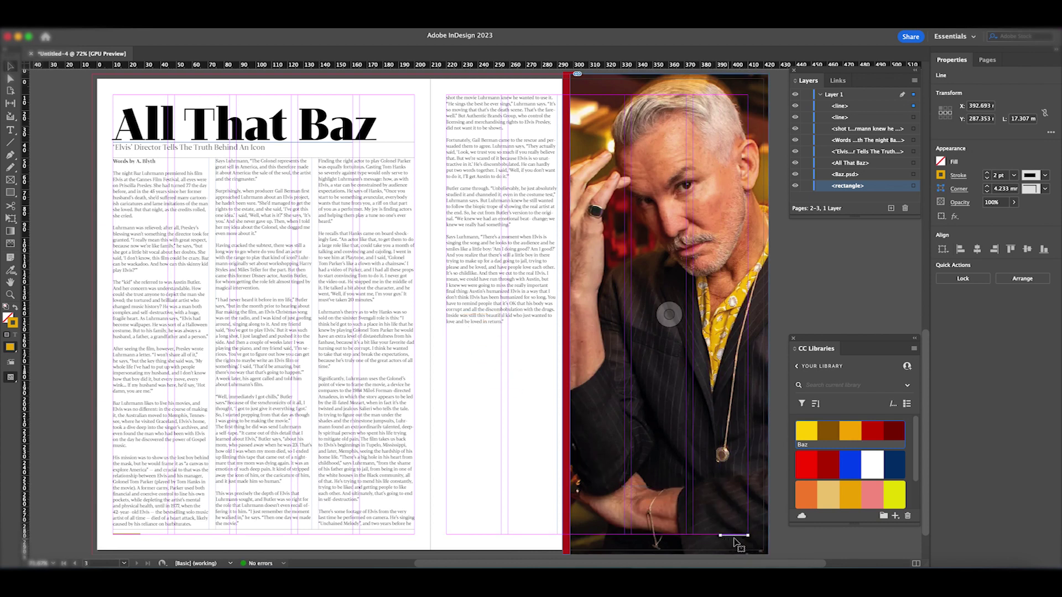
pyautogui.moveTo(741, 539); pyautogui.dragTo(741, 539)
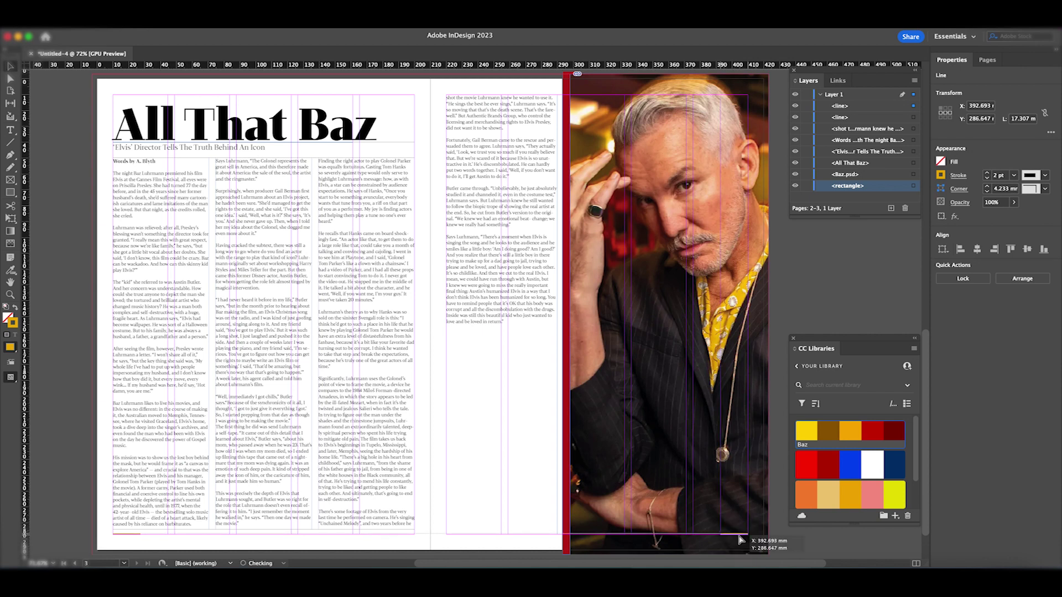
pyautogui.click(545, 510)
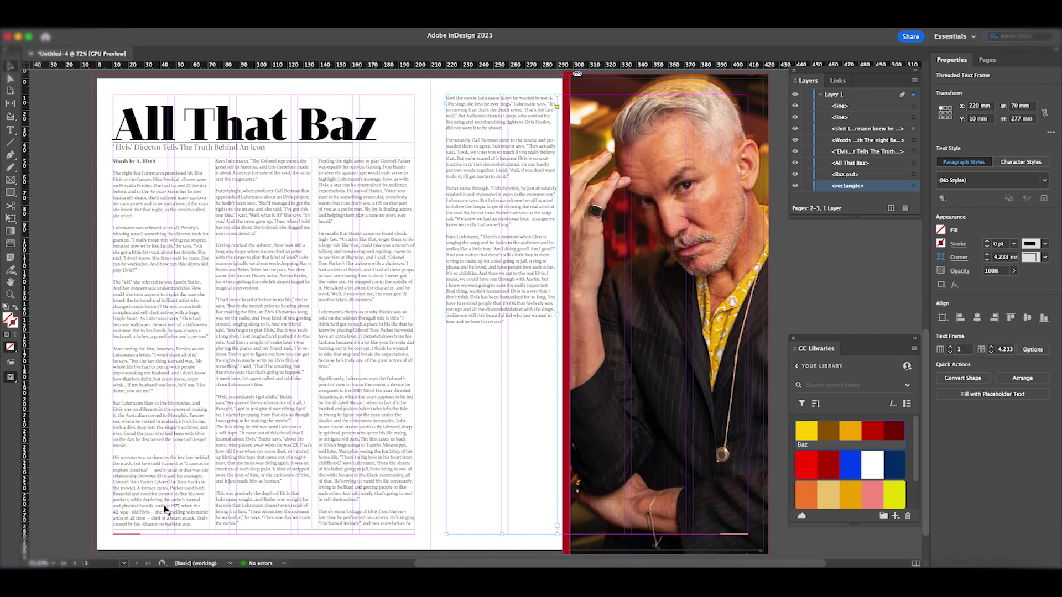
# - Add a small text frame just below the orange line on the article page, containing the page number 24
pyautogui.press('t')
pyautogui.click(118, 539)
pyautogui.moveTo(117, 539); pyautogui.dragTo(127, 548)
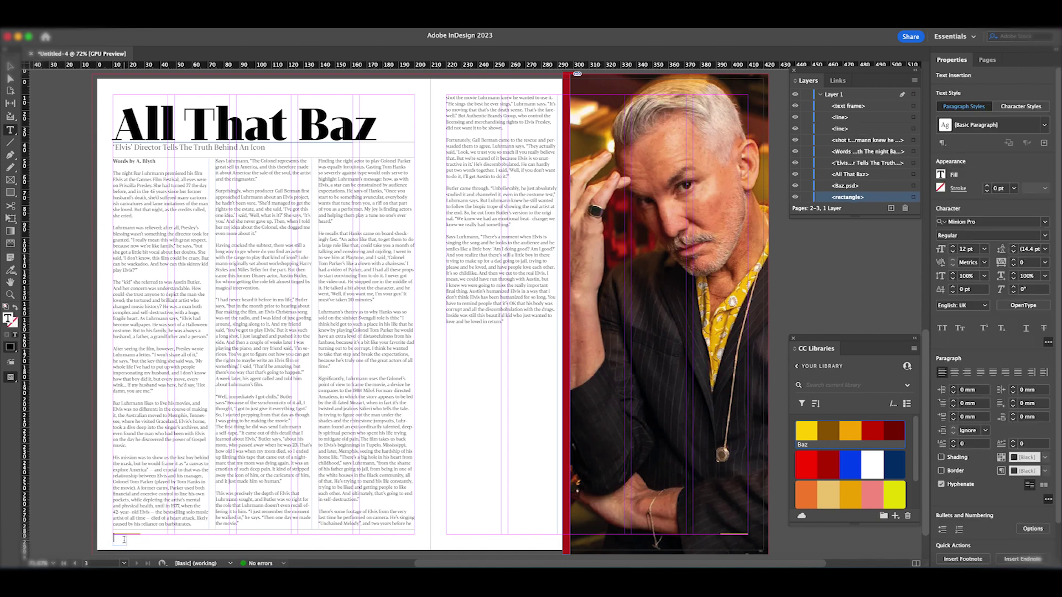
pyautogui.write('24')
# - Format the page number 24 in Mixta Didone UltraLight at 10 pt with a 5° skew
pyautogui.hotkey('ctrl', 'a')
pyautogui.click(1035, 224)
pyautogui.click(811, 283)
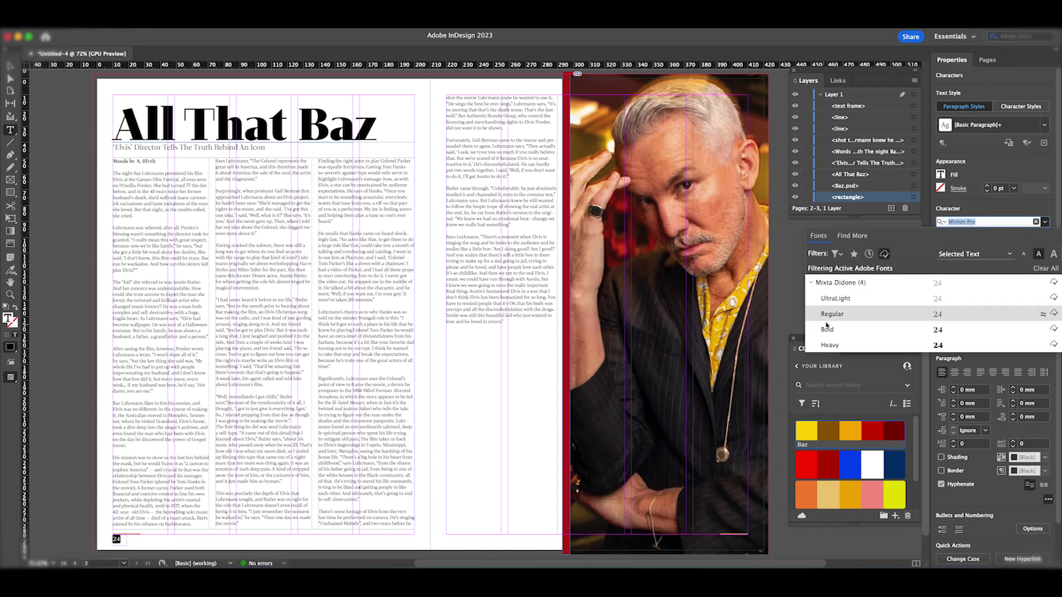
pyautogui.click(835, 301)
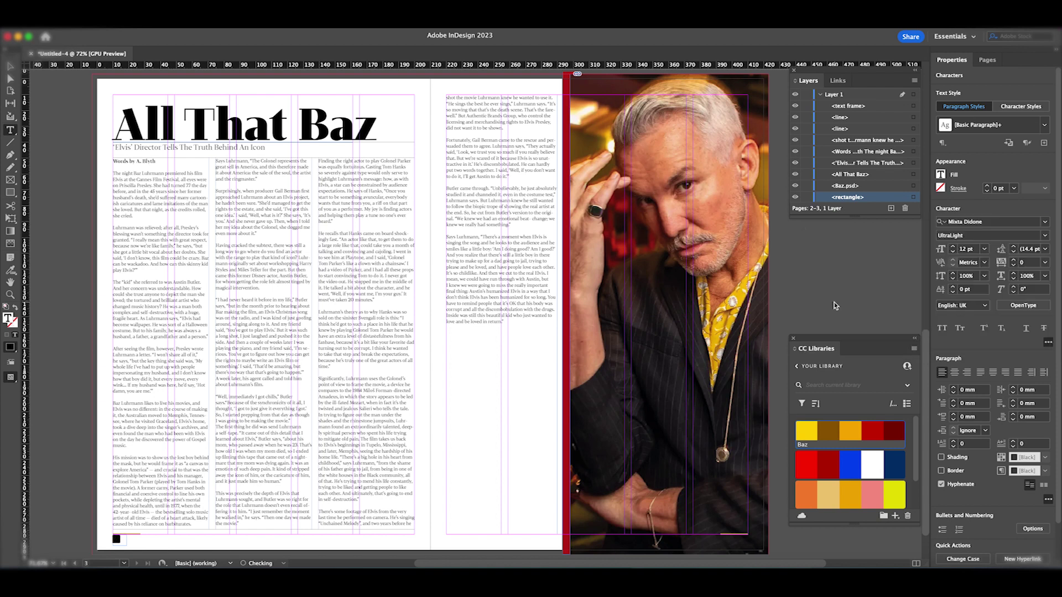
pyautogui.click(952, 253)
pyautogui.click(952, 252)
pyautogui.click(1014, 287)
pyautogui.click(1014, 287)
pyautogui.click(145, 547)
pyautogui.click(125, 541)
pyautogui.press('Escape')
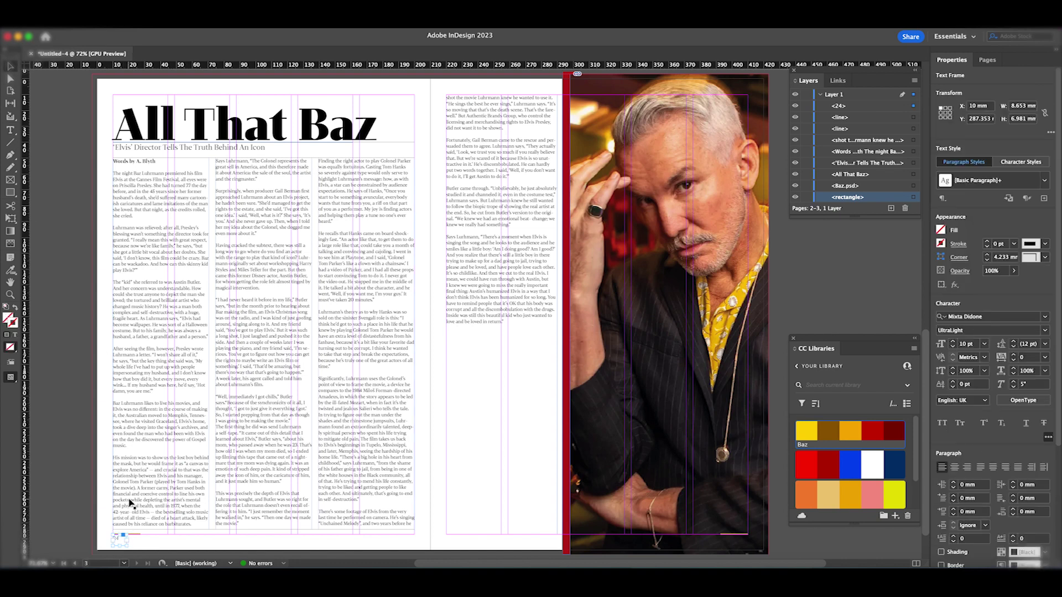
# - Copy the page number frame to just below the orange line on the photo page and right-align its text
pyautogui.hotkey('ctrl', 'v')
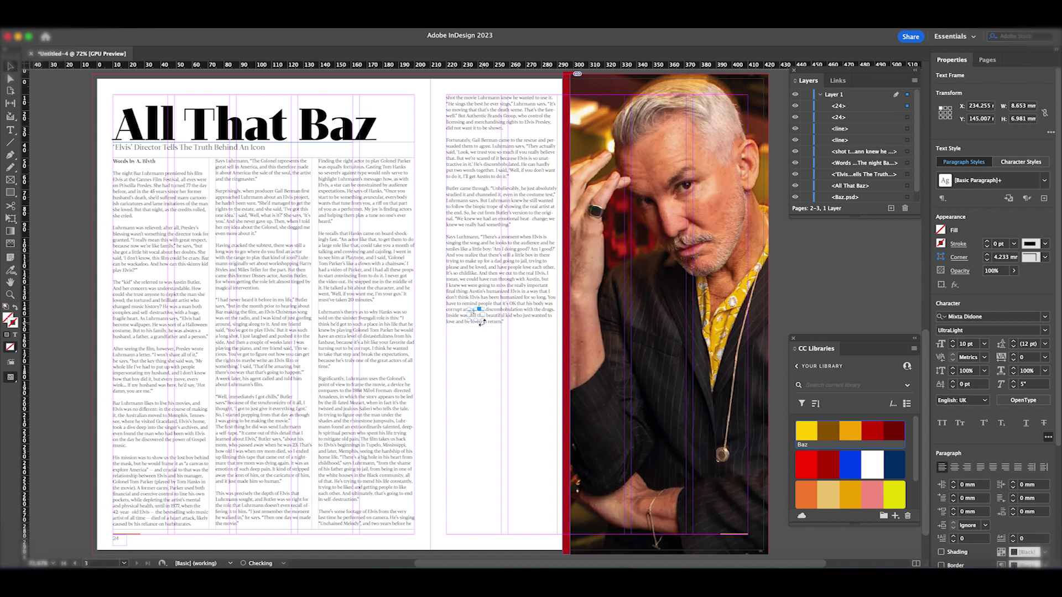
pyautogui.moveTo(480, 319); pyautogui.dragTo(744, 543)
pyautogui.doubleClick(741, 541)
pyautogui.doubleClick(745, 543)
pyautogui.click(966, 372)
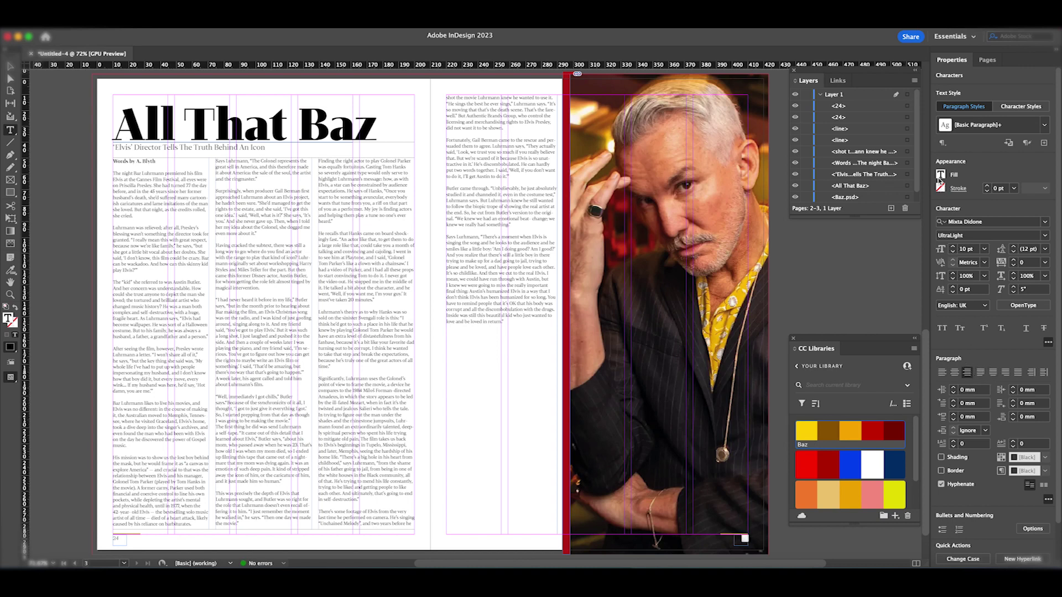
# - Colour the copied page number with the Paper swatch and change it to 25
pyautogui.click(940, 177)
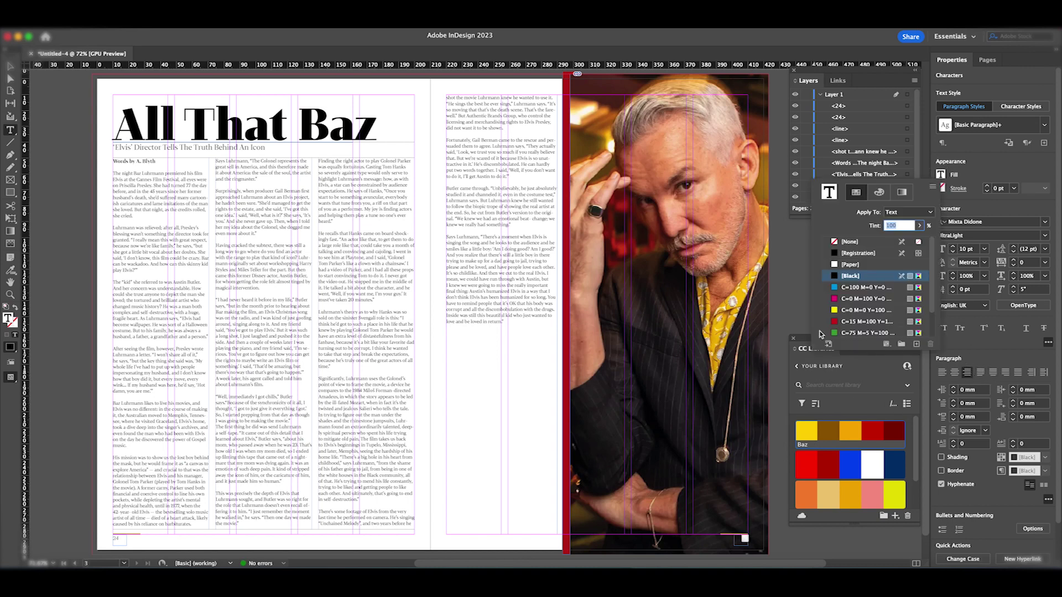
pyautogui.click(835, 265)
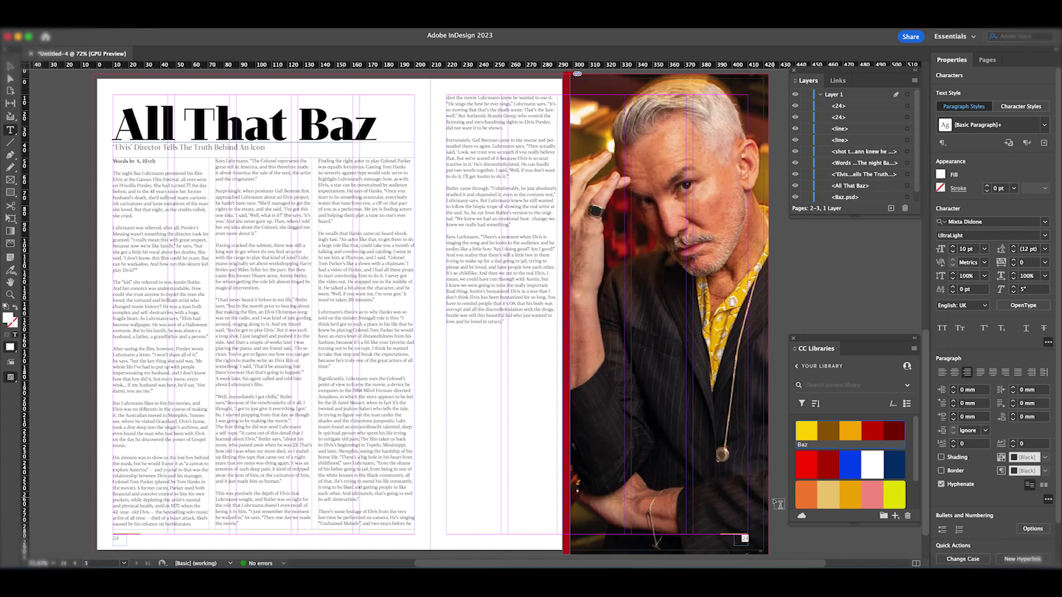
pyautogui.press('Escape')
pyautogui.click(743, 541)
pyautogui.doubleClick(743, 541)
pyautogui.click(523, 509)
pyautogui.click(10, 66)
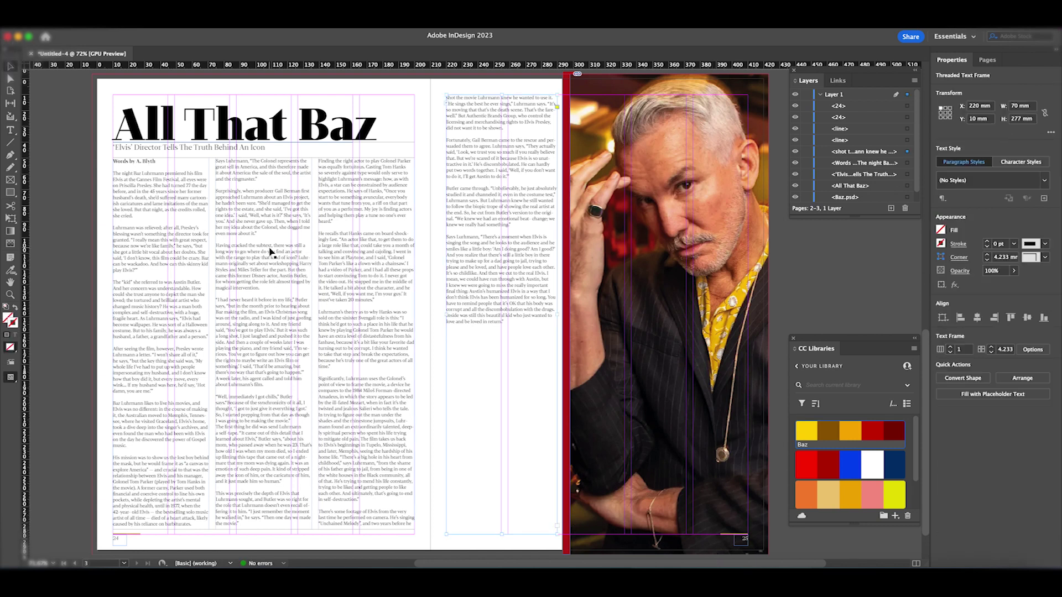
pyautogui.click(986, 59)
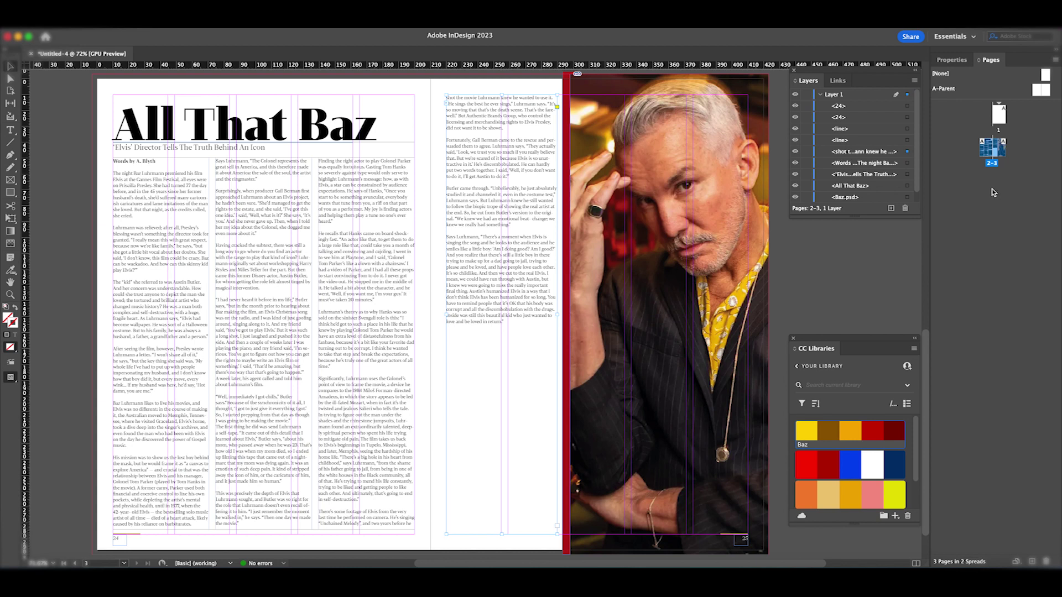
pyautogui.click(951, 60)
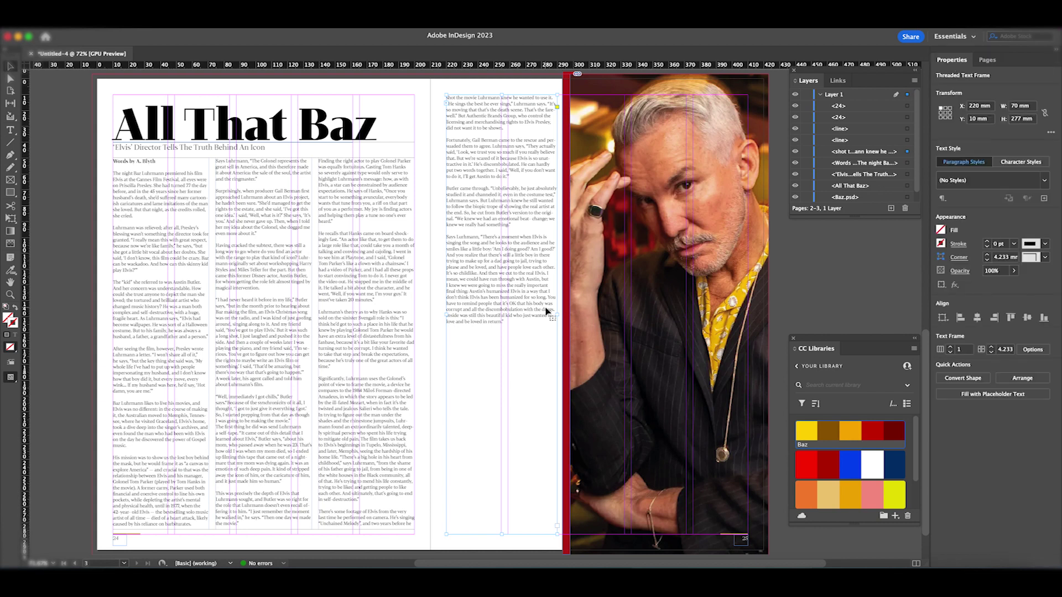
# - Add a 46 mm wide text frame below the third article column at the bottom margin, reading "MODE Magazine"
pyautogui.click(10, 130)
pyautogui.moveTo(421, 541); pyautogui.dragTo(341, 542)
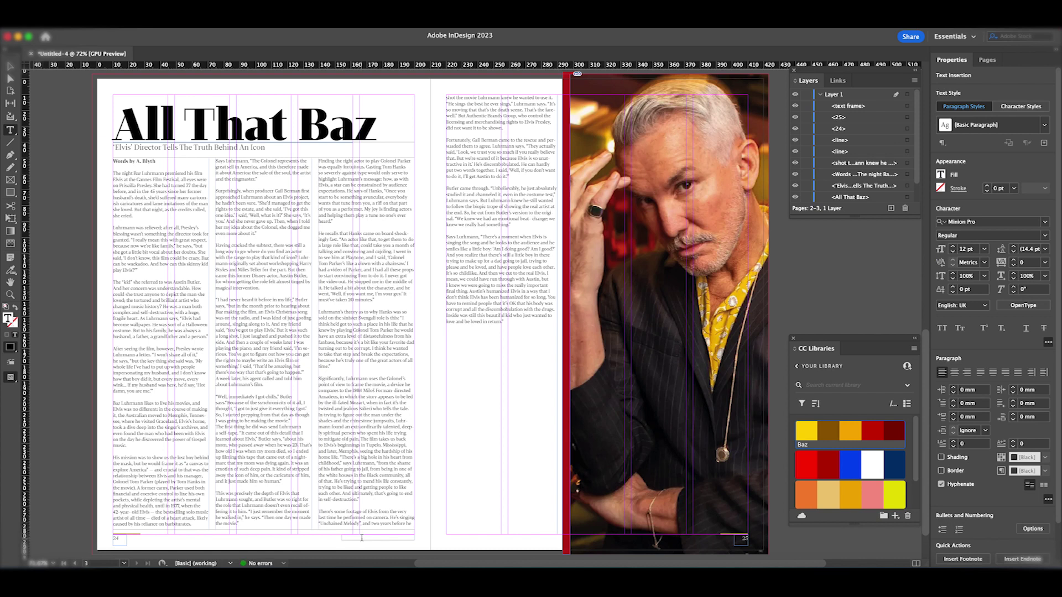
pyautogui.write('MODE Magaz')
pyautogui.write('ine')
# - Format the "MODE Magazine" footer as justified with the last line aligned right, in Mixta Didone Regular, coloured dark red
pyautogui.moveTo(397, 537); pyautogui.dragTo(338, 538)
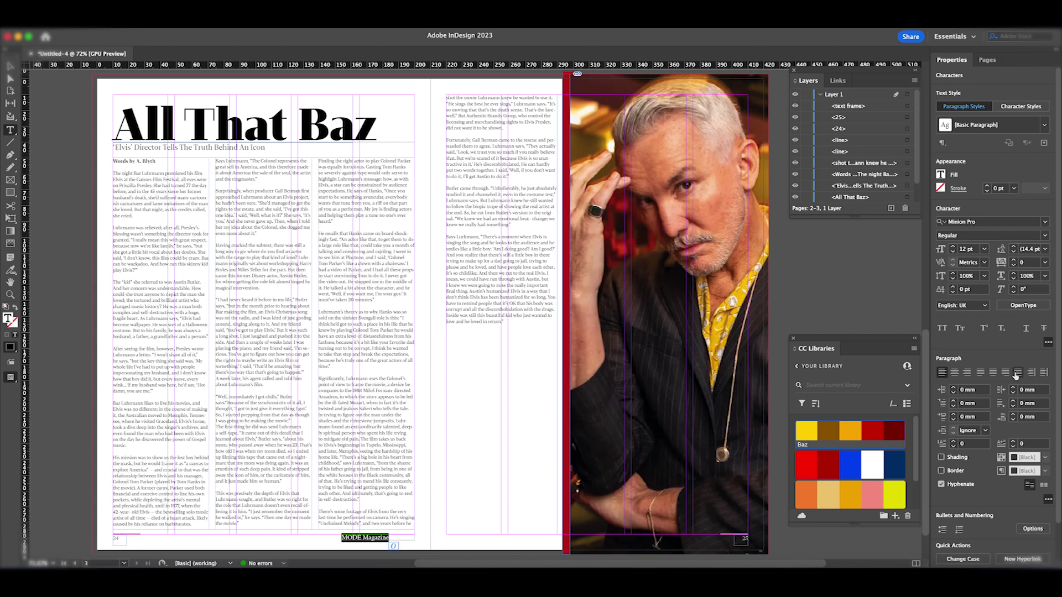
pyautogui.click(1004, 372)
pyautogui.click(1046, 222)
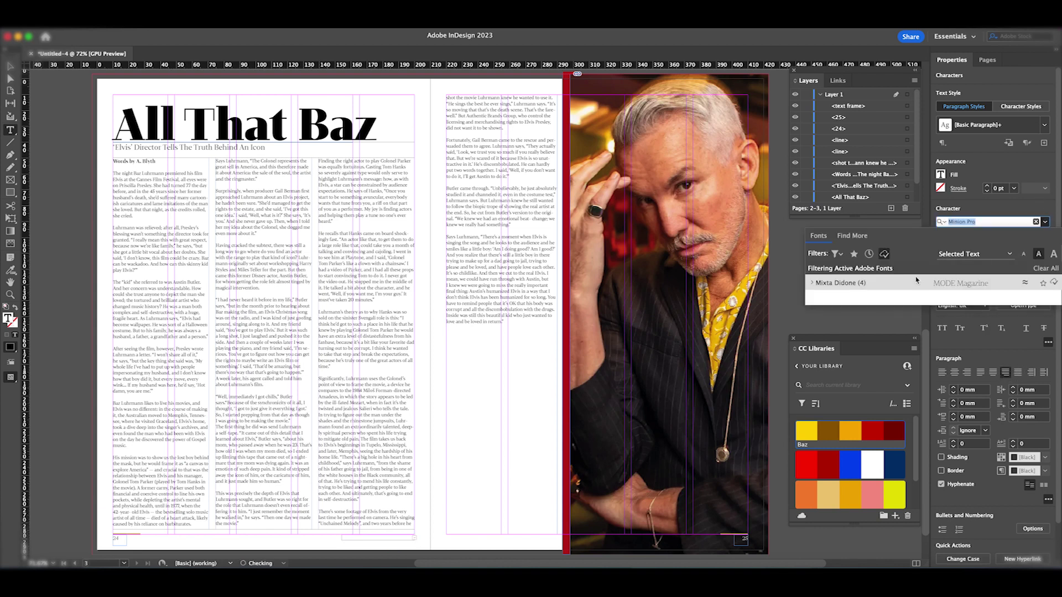
pyautogui.click(811, 283)
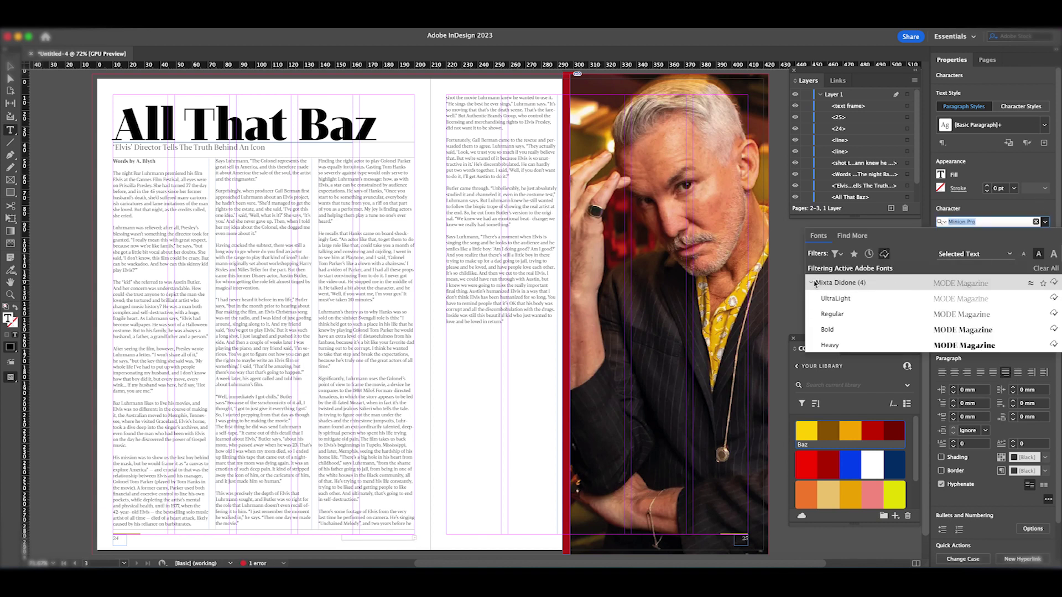
pyautogui.click(833, 313)
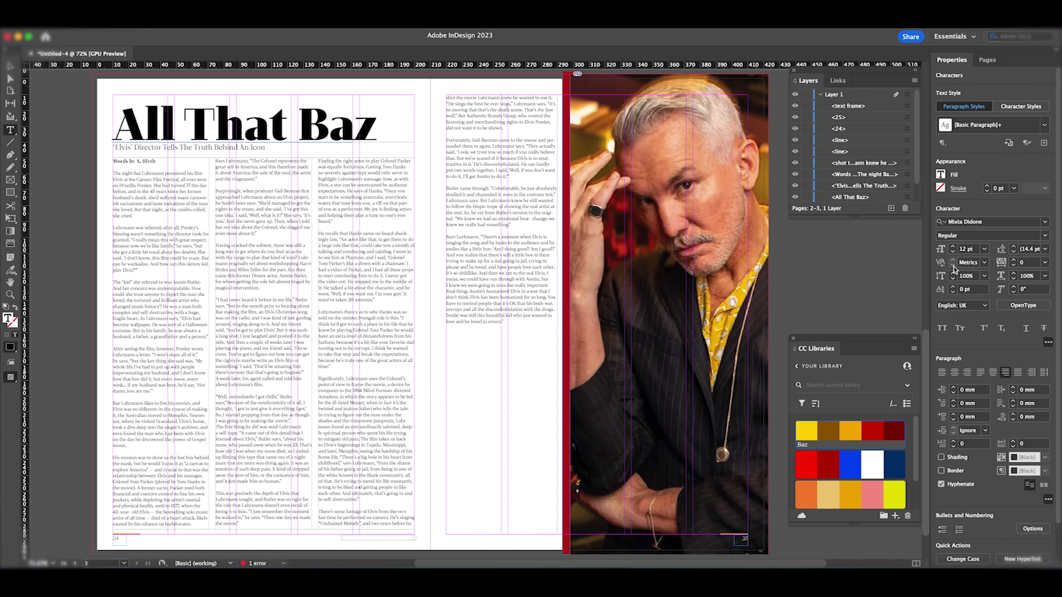
pyautogui.click(941, 176)
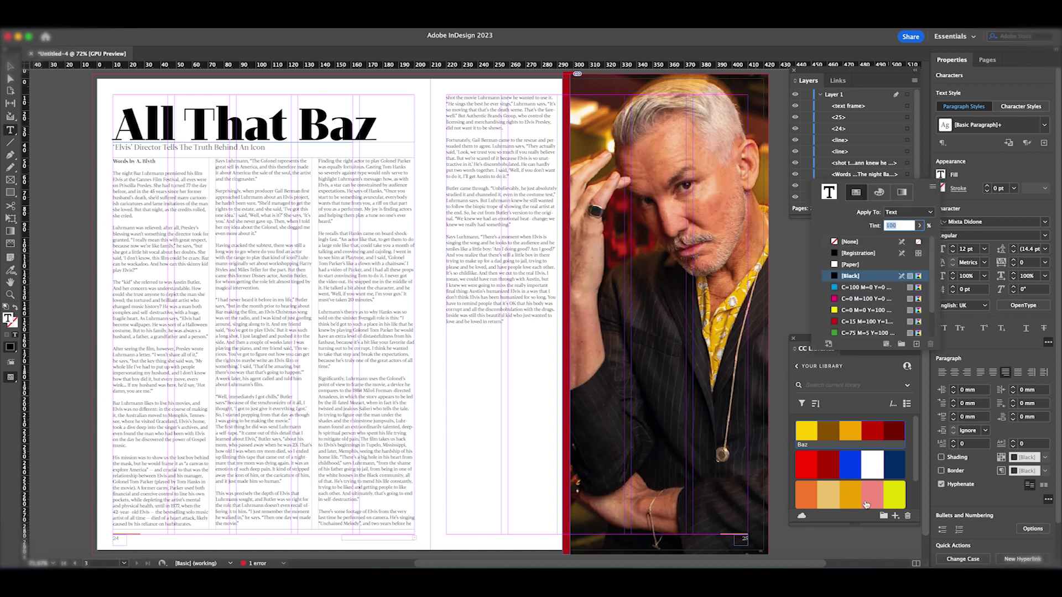
pyautogui.click(893, 439)
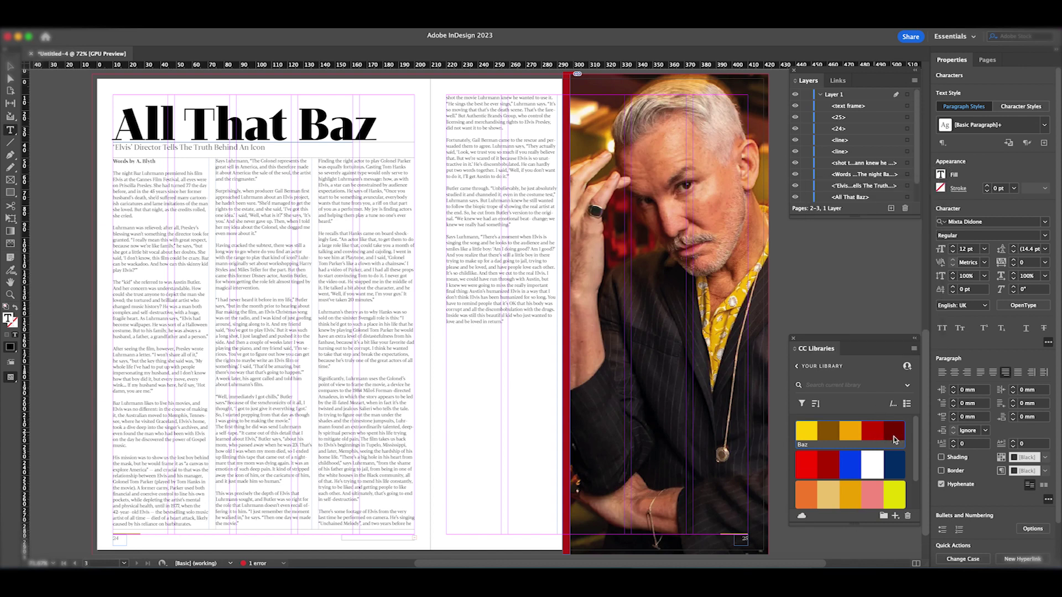
# - Extend the "MODE Magazine" frame downward so the overset footer text fits
pyautogui.click(10, 67)
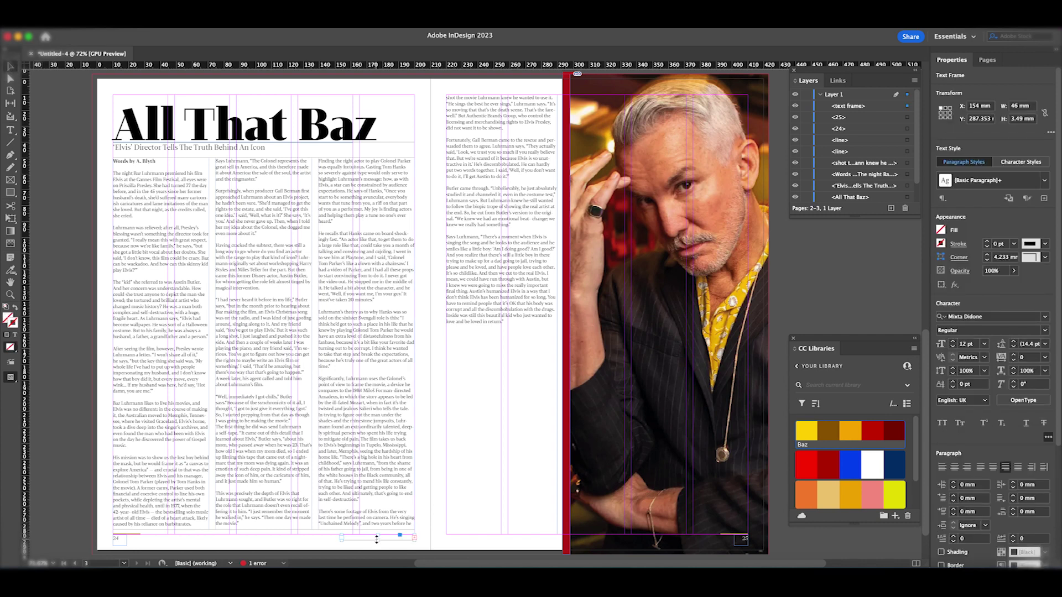
pyautogui.moveTo(376, 539); pyautogui.dragTo(379, 545)
pyautogui.click(311, 545)
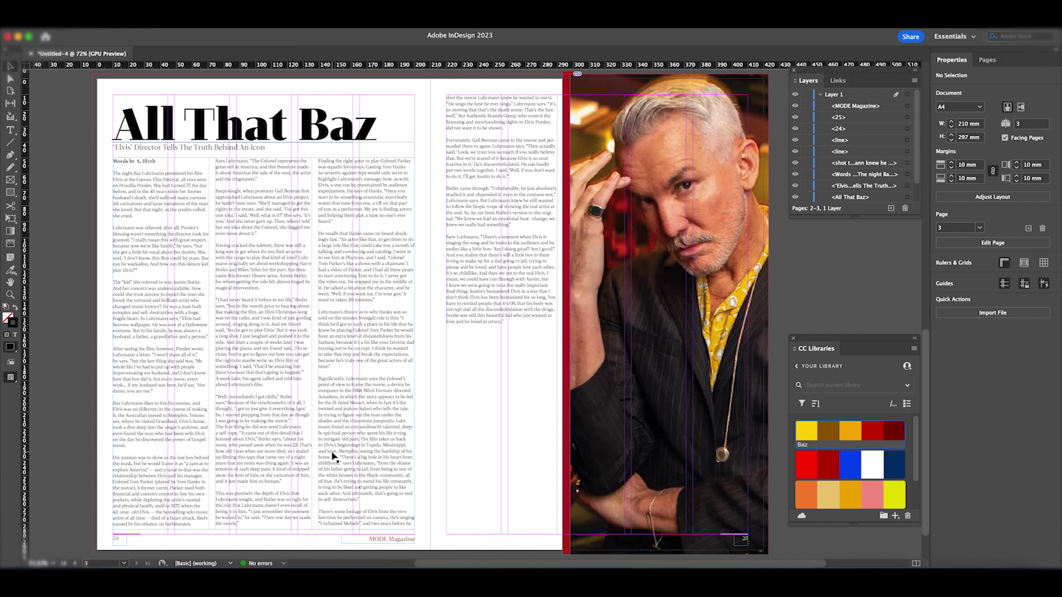
# - Draw a picture frame 95 mm wide and about 36.7 mm high over the bottom of the first two article columns
pyautogui.click(16, 184)
pyautogui.moveTo(115, 472); pyautogui.dragTo(267, 534)
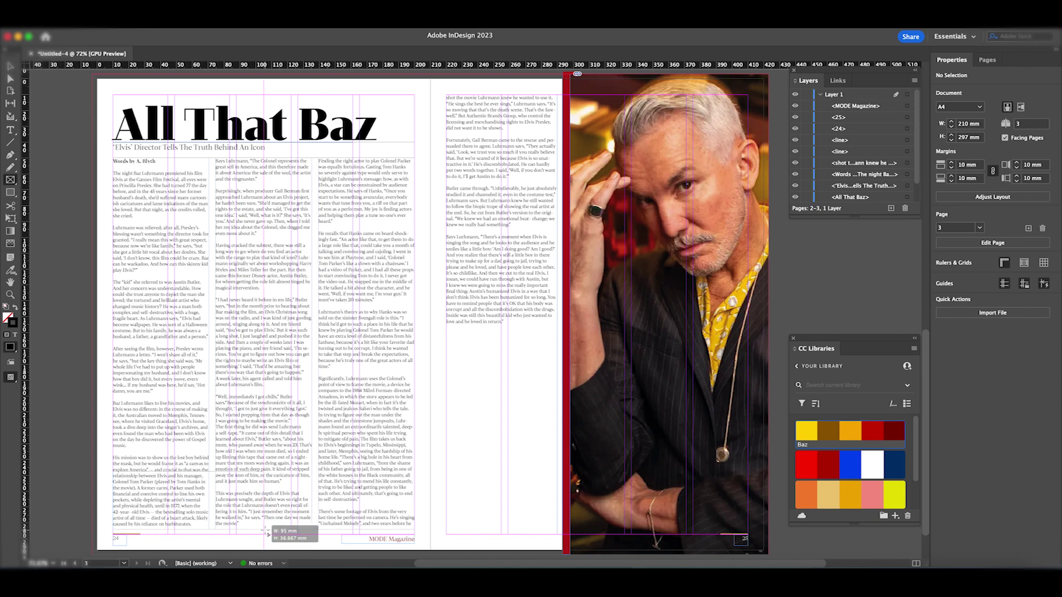
pyautogui.moveTo(265, 532); pyautogui.dragTo(266, 532)
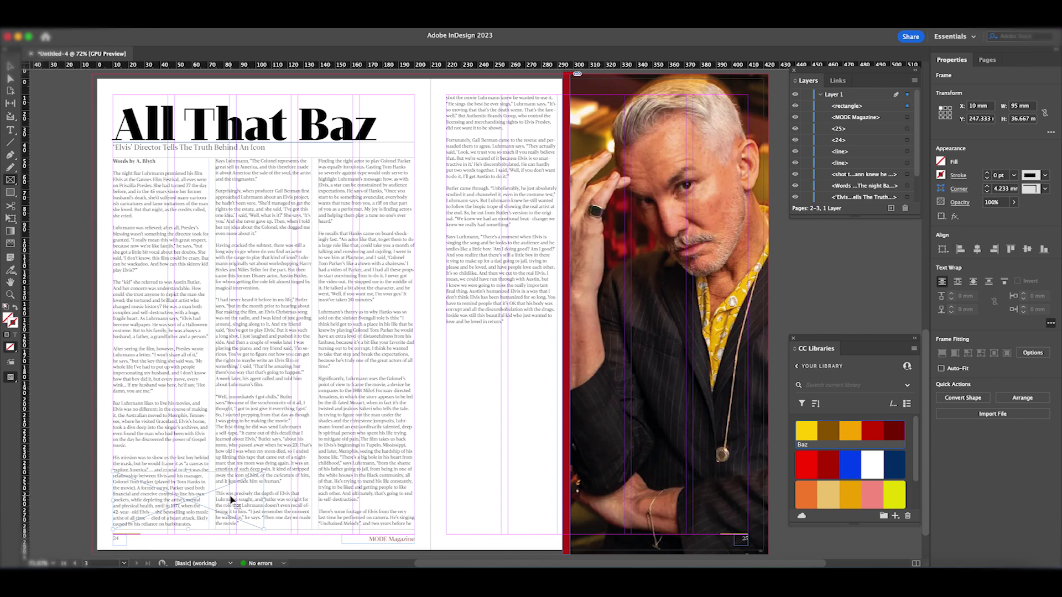
# - Place Hanks.psd from the Desktop in the new picture frame
pyautogui.press('super+d')
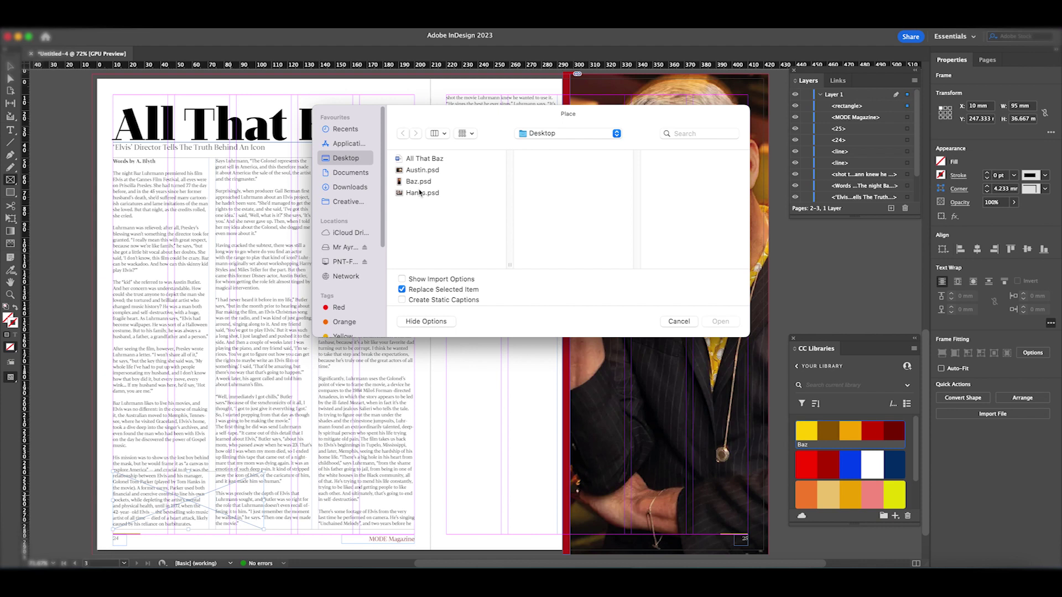
pyautogui.click(421, 192)
pyautogui.click(720, 321)
pyautogui.click(199, 492)
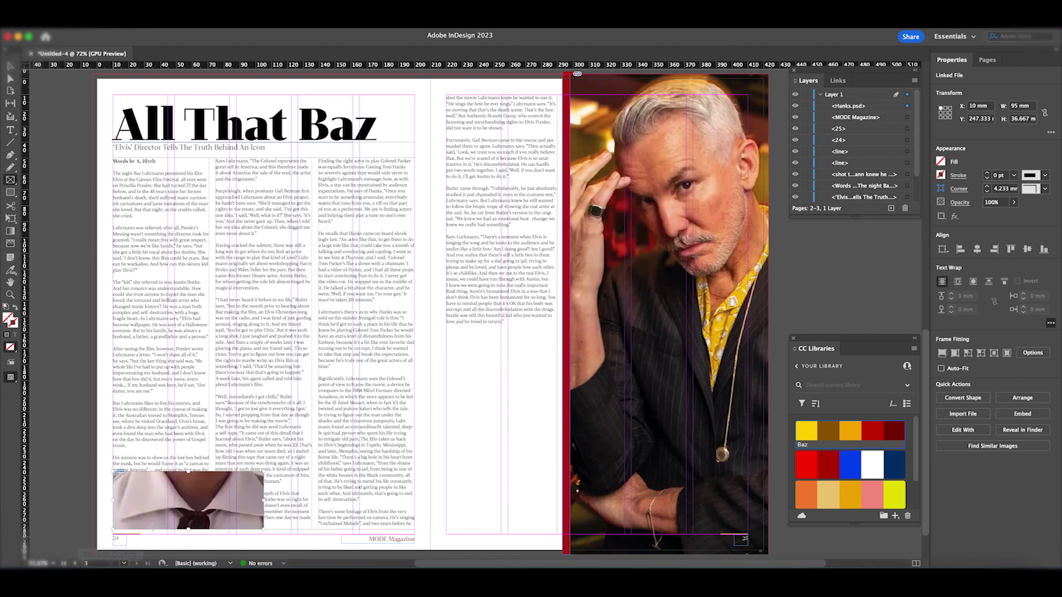
# - Fit the Hanks image to fill its frame proportionally, and extend the frame's upper edge to a height of 44 mm
pyautogui.rightClick(201, 494)
pyautogui.moveTo(322, 357)
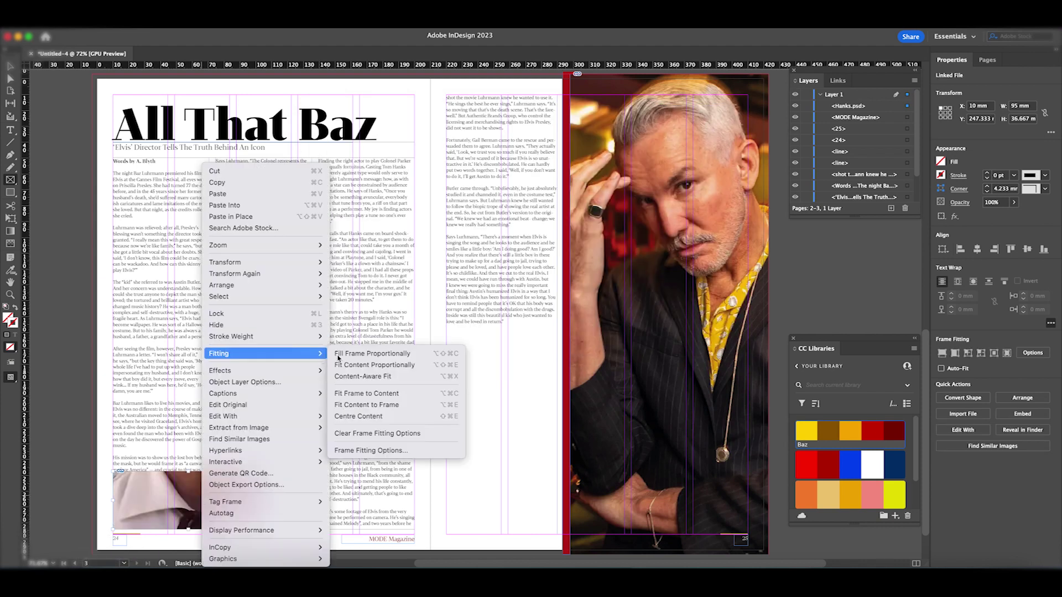
pyautogui.click(365, 356)
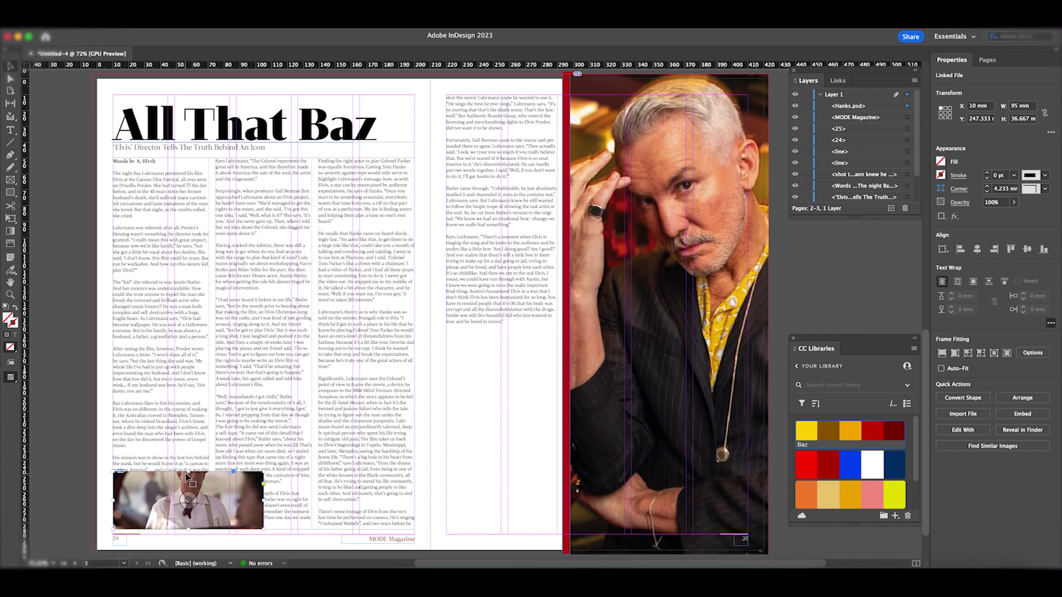
pyautogui.moveTo(188, 471); pyautogui.dragTo(188, 457)
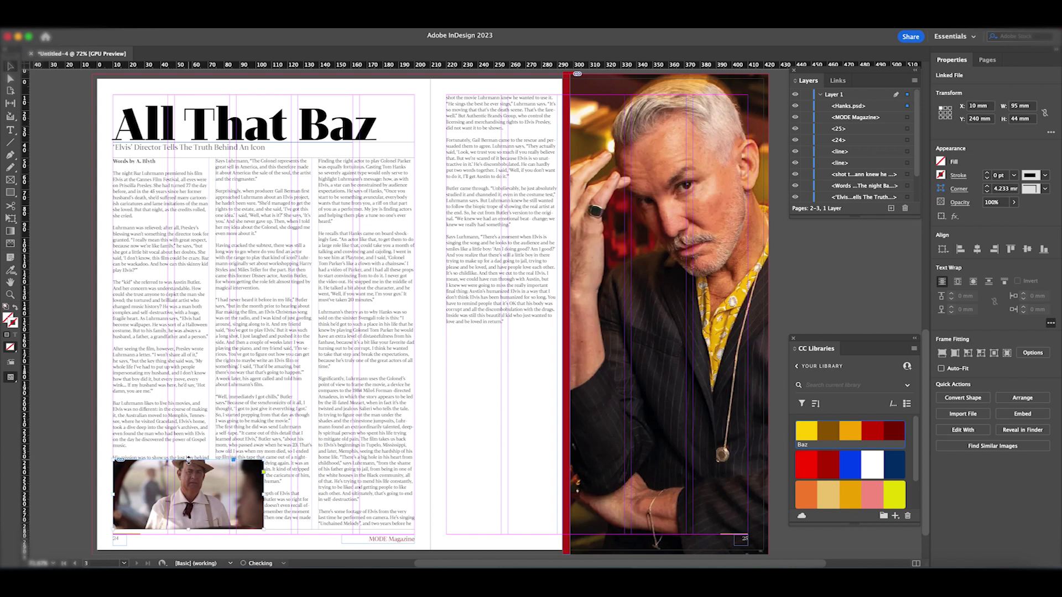
pyautogui.click(247, 500)
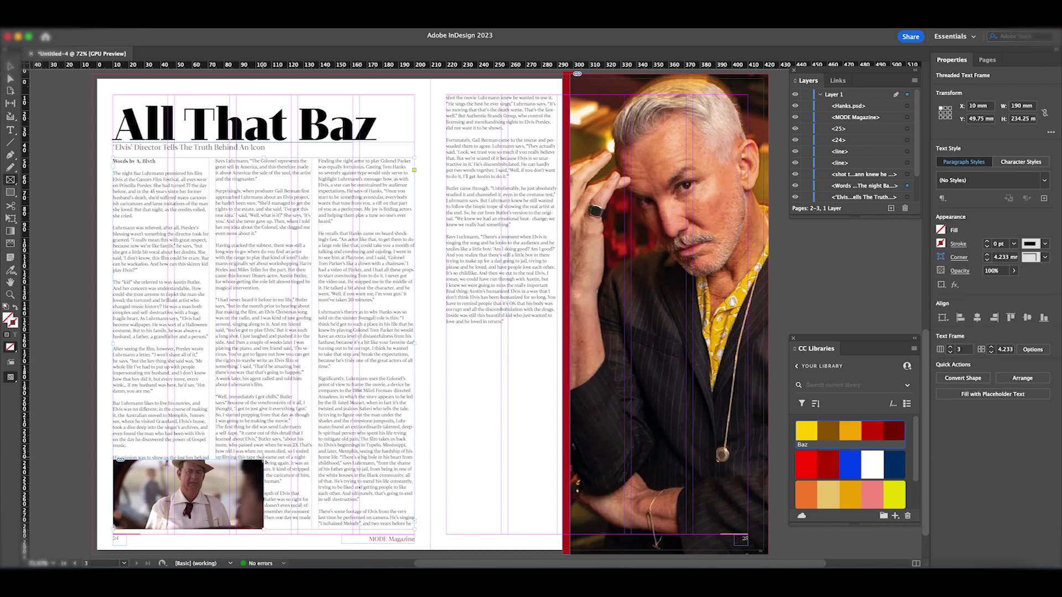
# - Draw a 95 mm by 44 mm picture frame beside the Hanks image and place Austin.psd from the Desktop in it
pyautogui.moveTo(265, 462); pyautogui.dragTo(415, 531)
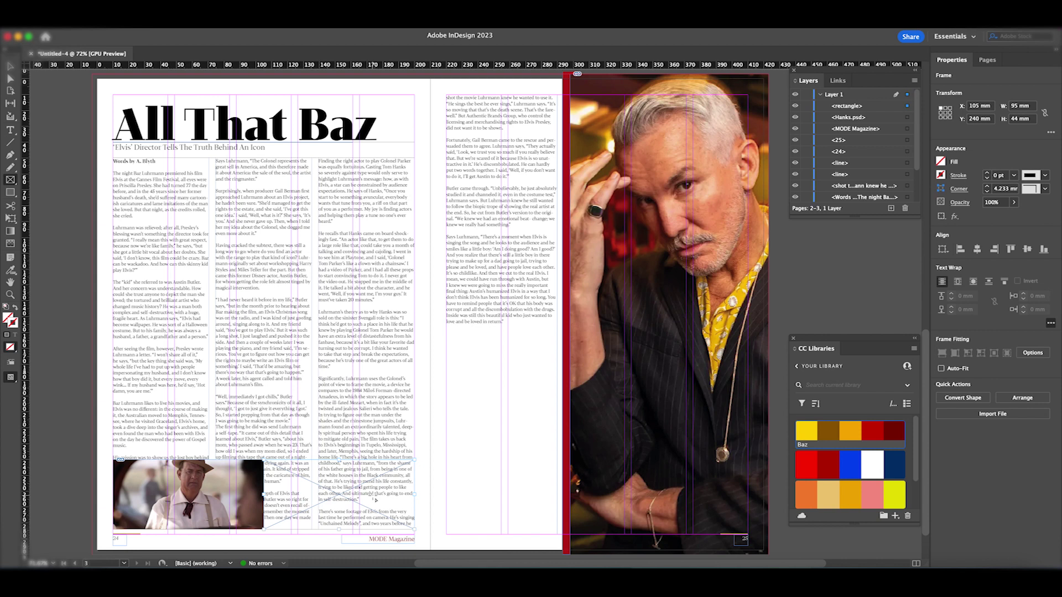
pyautogui.press('super+d')
pyautogui.click(417, 171)
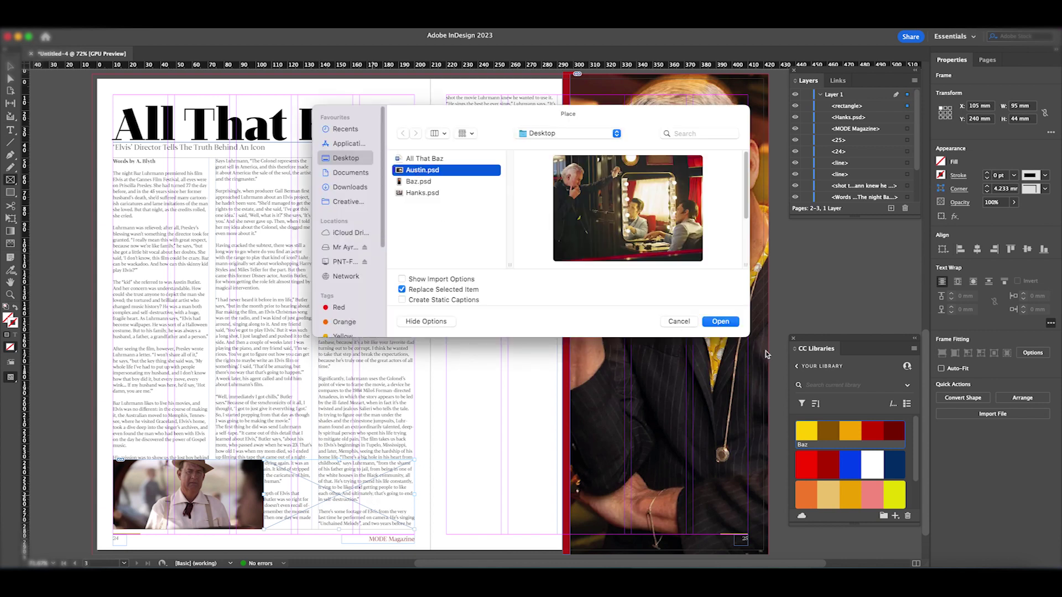
pyautogui.click(720, 322)
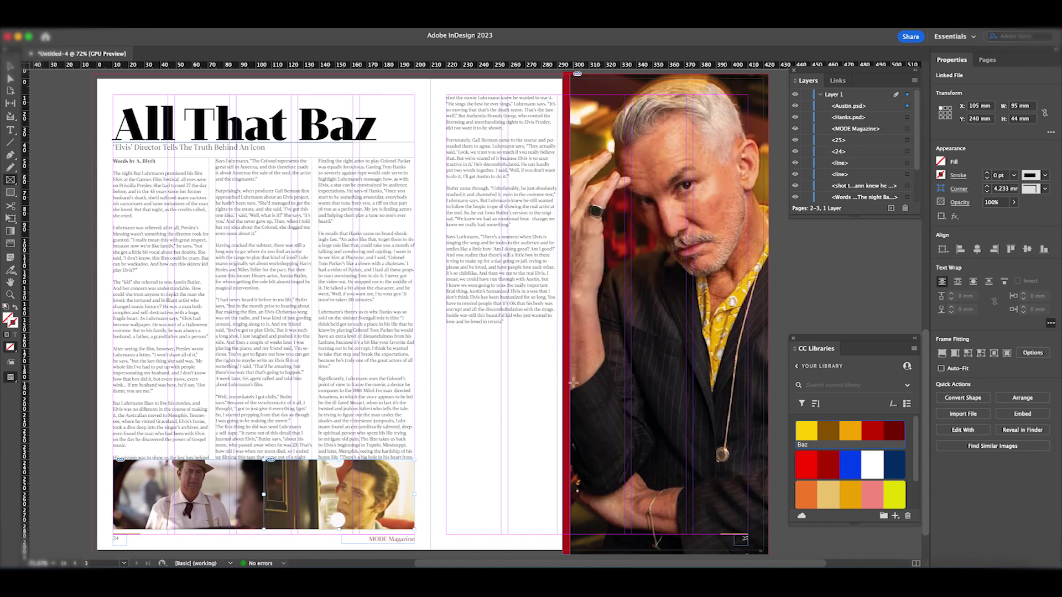
# - Fit the Austin image to fill its frame proportionally
pyautogui.rightClick(340, 495)
pyautogui.moveTo(398, 353)
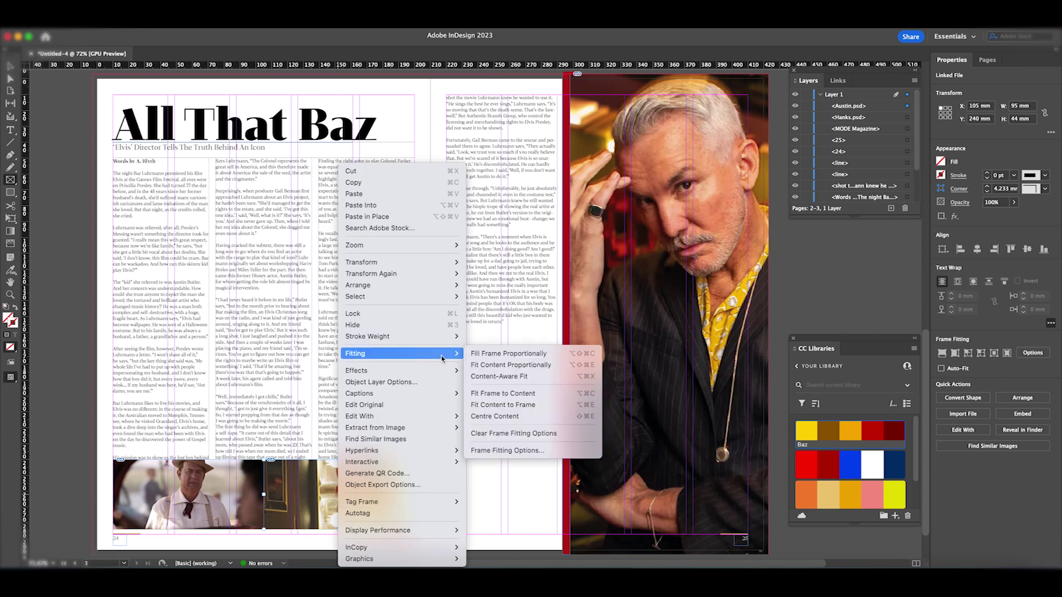
pyautogui.click(490, 355)
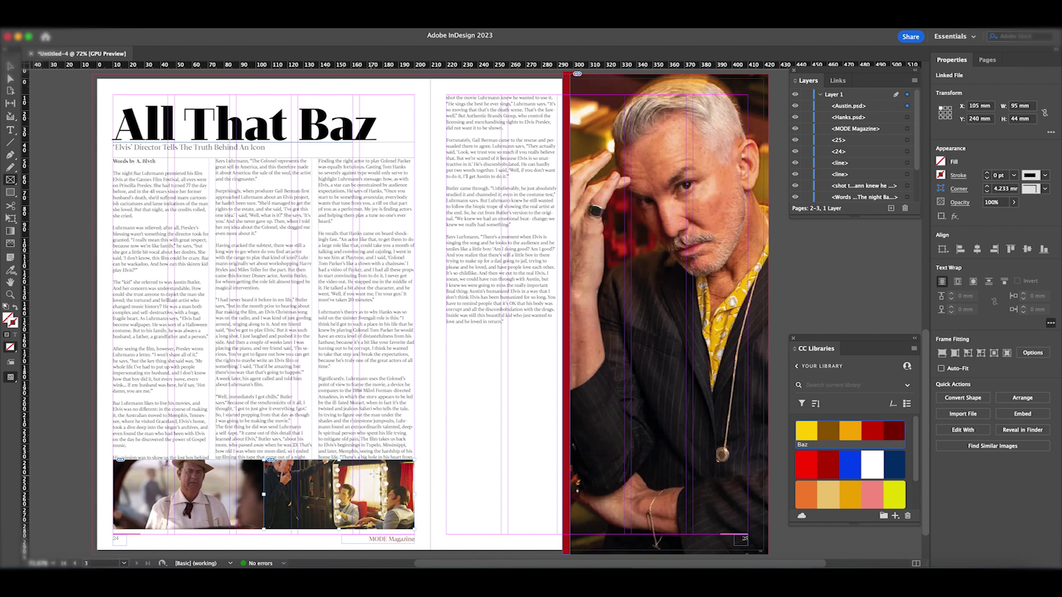
# - Toggle the Austin image's visibility to check how the article text runs beneath it
pyautogui.click(795, 107)
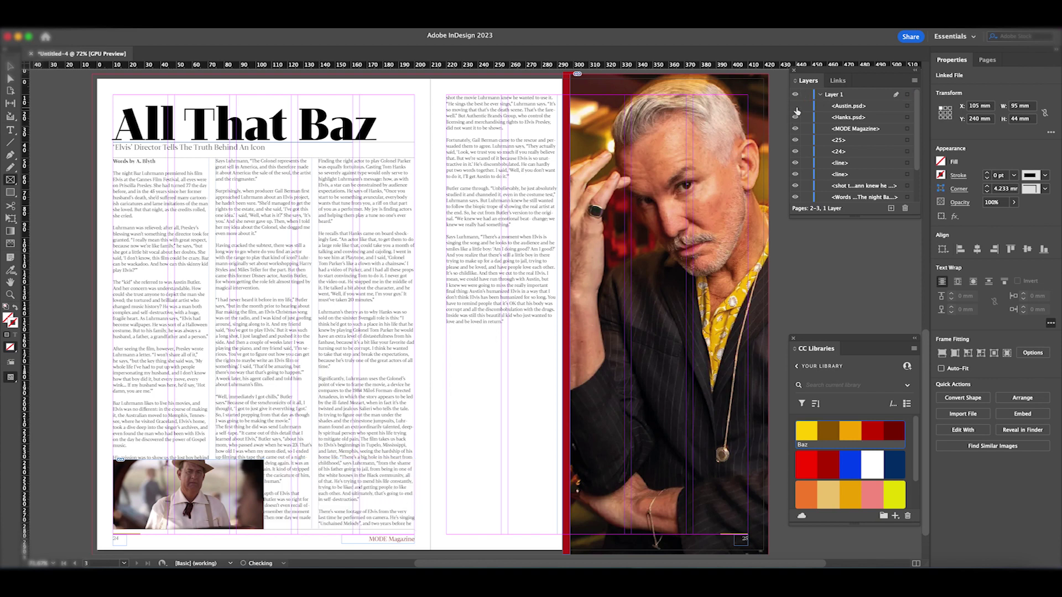
pyautogui.click(795, 106)
pyautogui.click(795, 106)
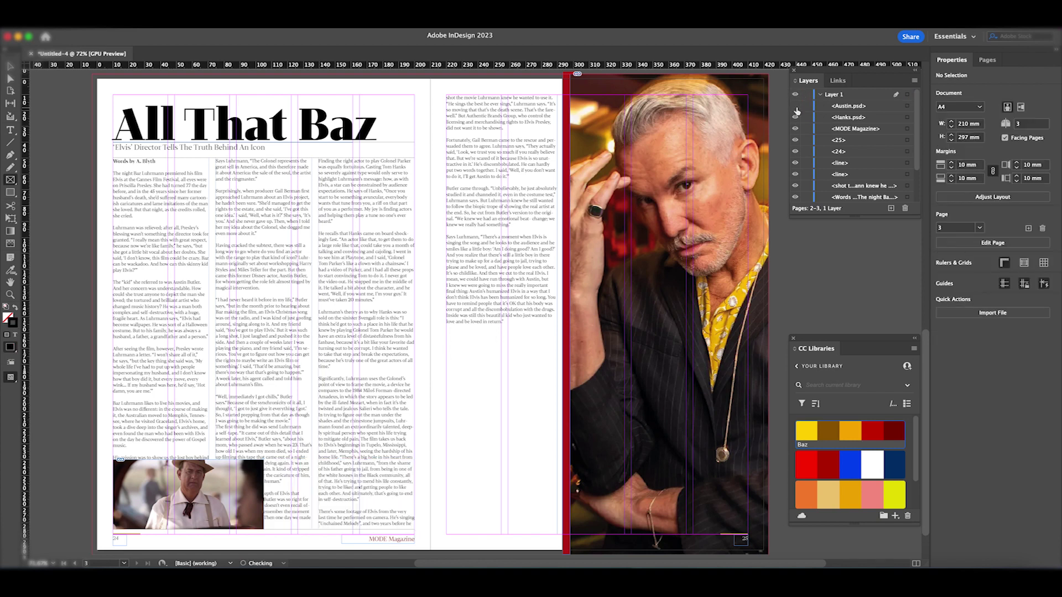
pyautogui.click(795, 106)
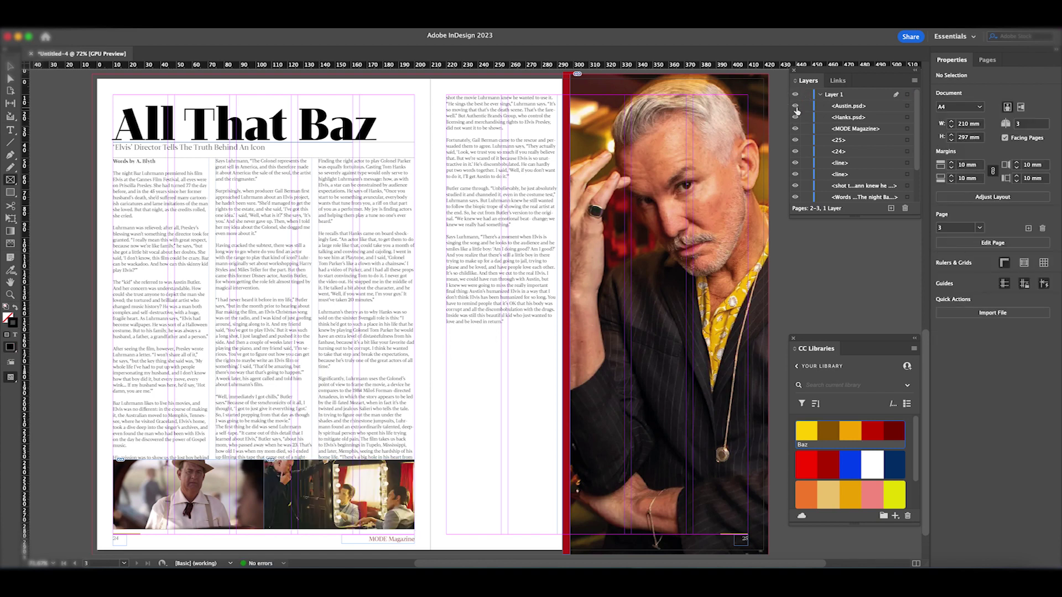
# - Wrap the article text around the Hanks image's bounding box with a 2 mm top offset
pyautogui.press('v')
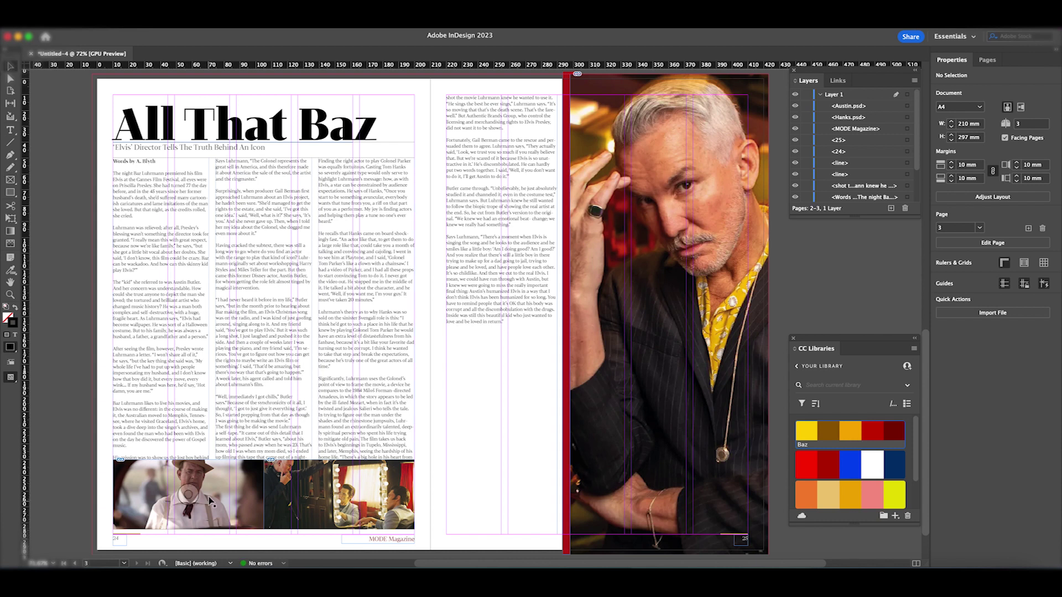
pyautogui.click(239, 480)
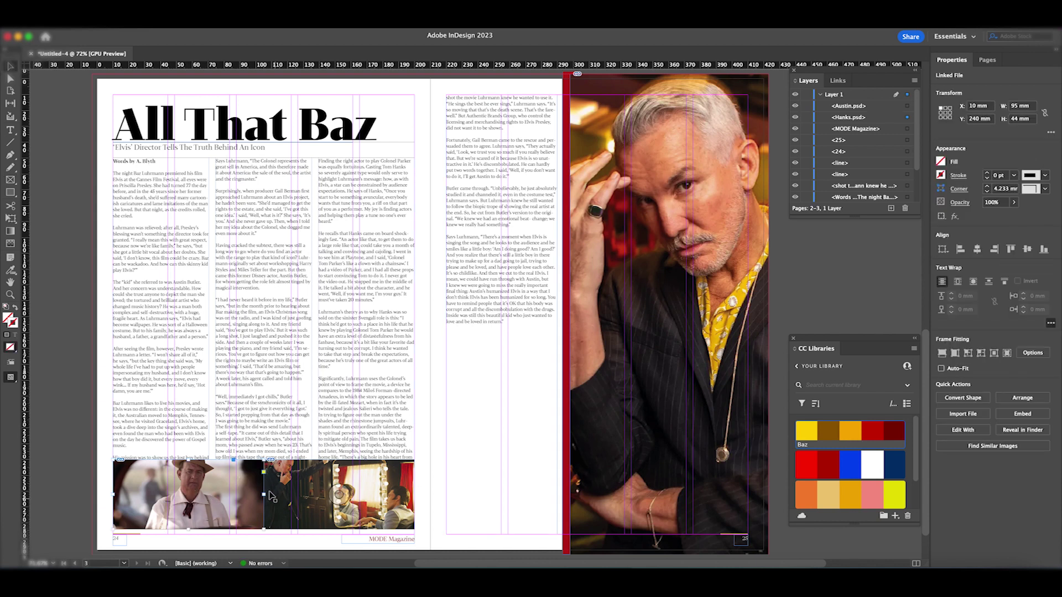
pyautogui.click(958, 282)
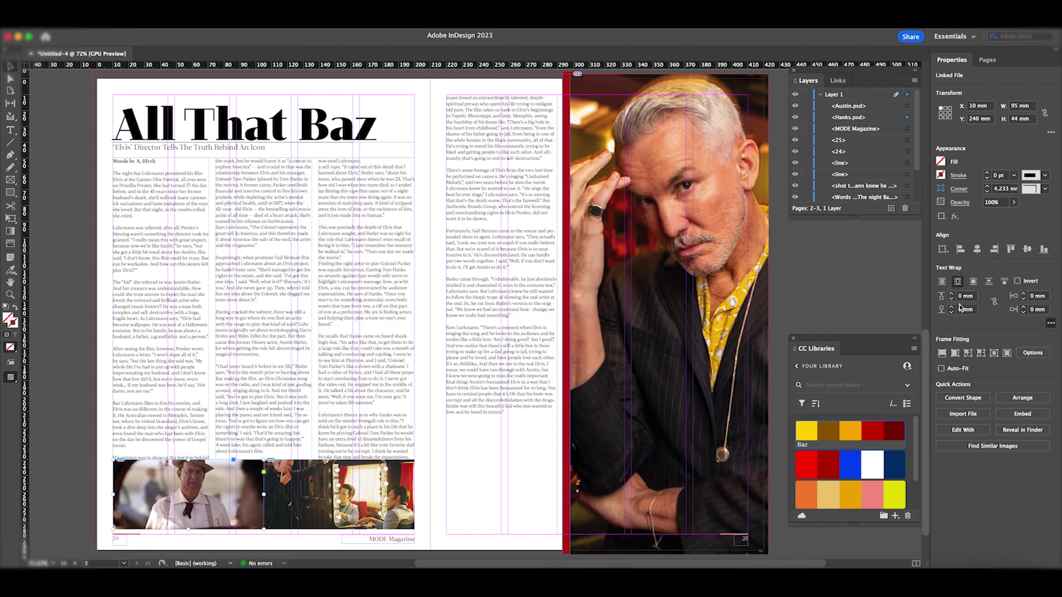
pyautogui.click(951, 296)
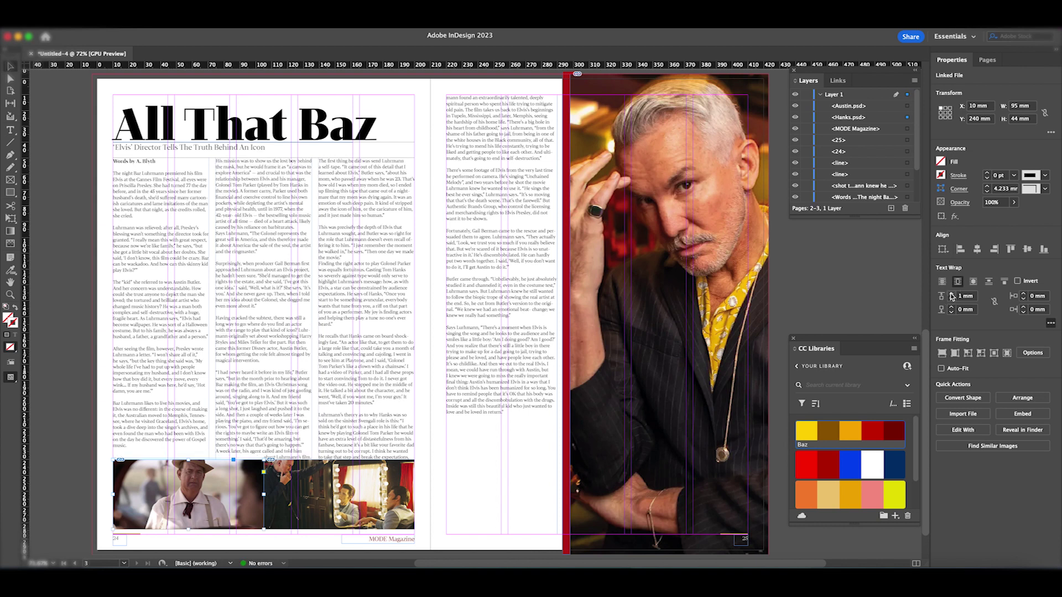
pyautogui.click(952, 296)
pyautogui.click(951, 296)
pyautogui.click(951, 299)
# - Wrap the article text around the Austin image's bounding box with a 2 mm top offset
pyautogui.click(363, 499)
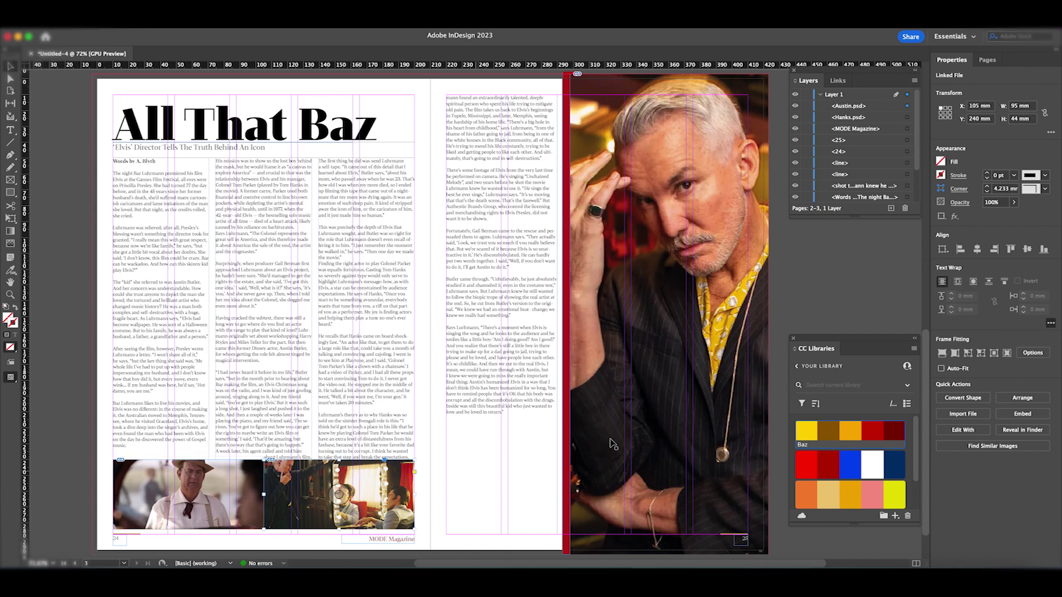
pyautogui.click(957, 281)
pyautogui.click(952, 294)
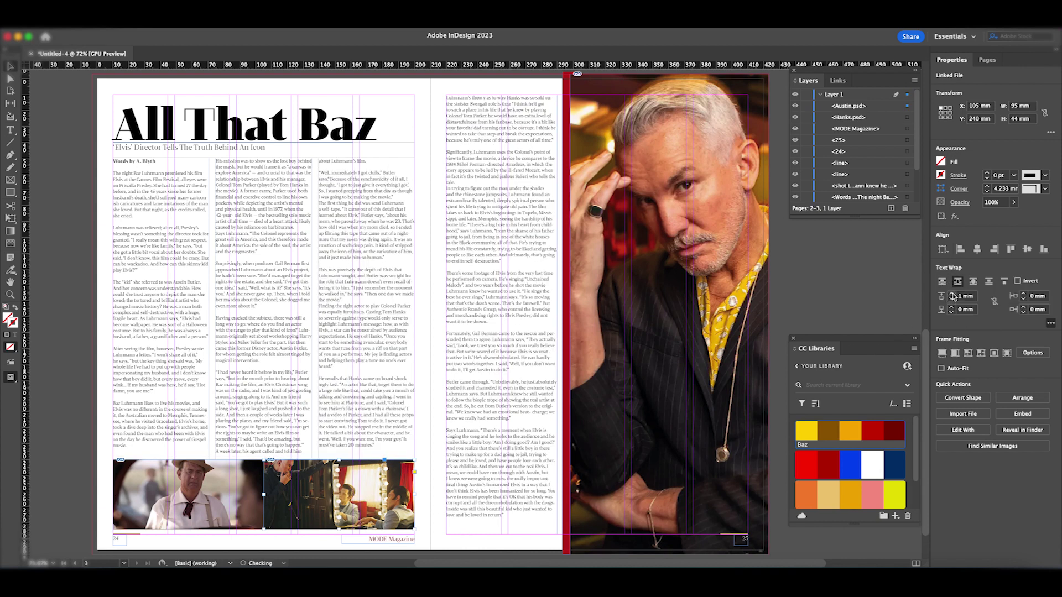
pyautogui.click(952, 295)
pyautogui.click(422, 491)
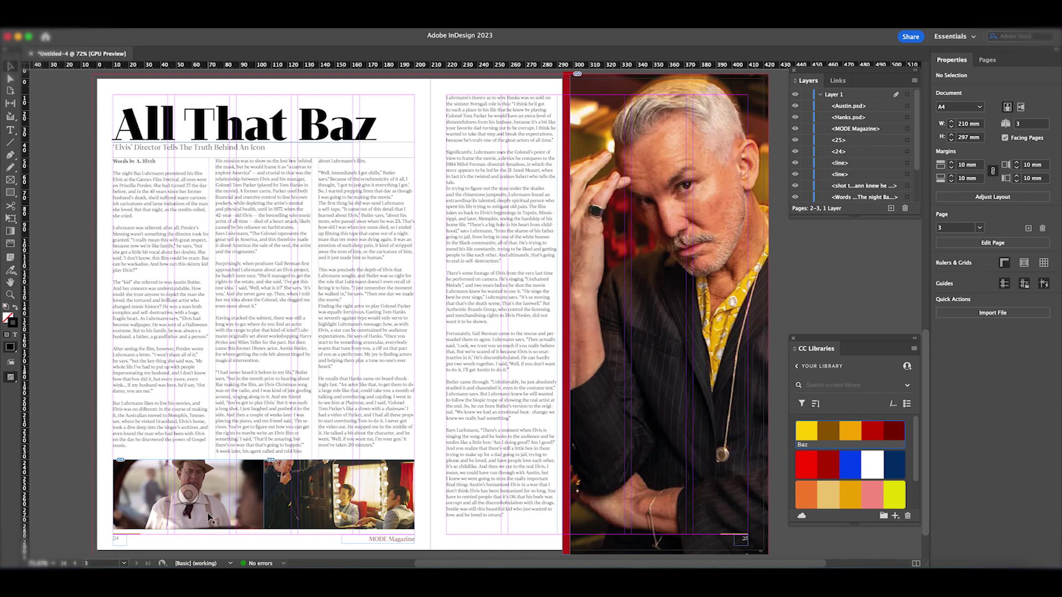
# - Add a caption below the inset images starting "(l-r) Hanks dong his best Grandpa frown, Luhrmann and Butler" and widen its frame to about 116.5 mm
pyautogui.click(11, 130)
pyautogui.click(119, 539)
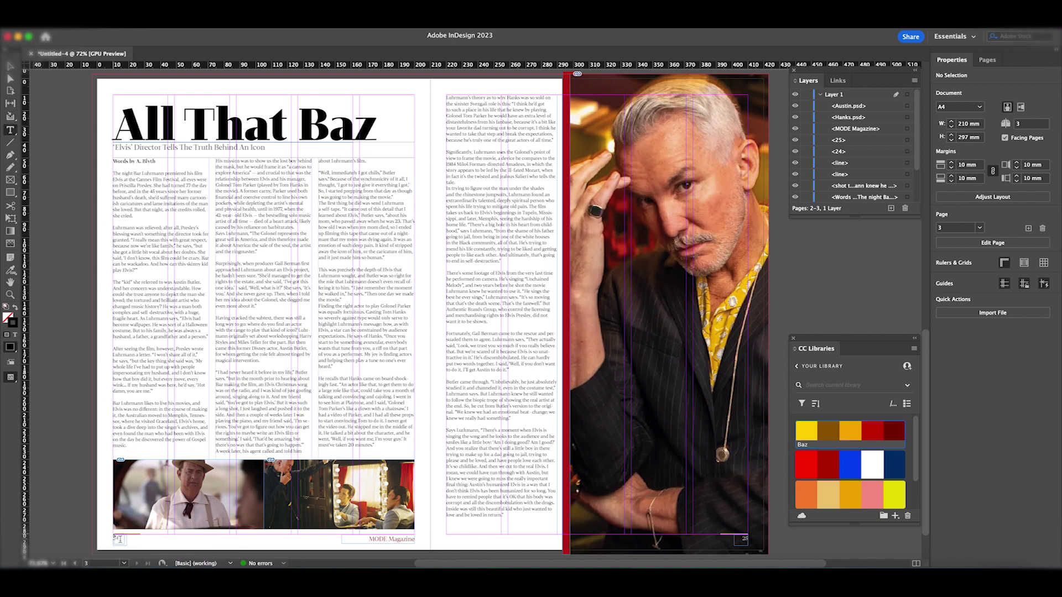
pyautogui.moveTo(115, 533); pyautogui.dragTo(255, 540)
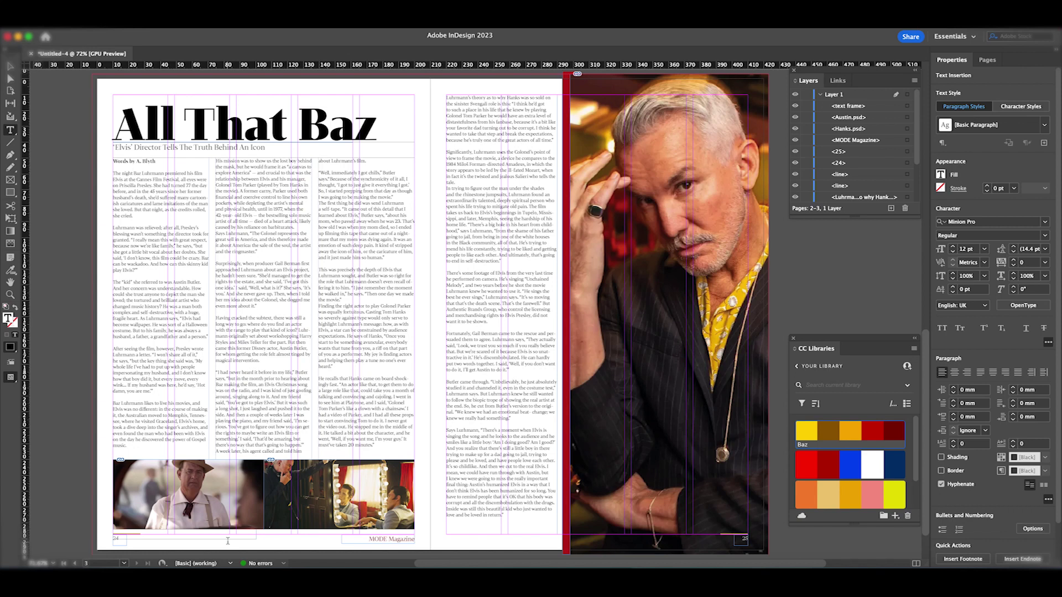
pyautogui.write('(1-r)')
pyautogui.write(', I')
pyautogui.click(10, 66)
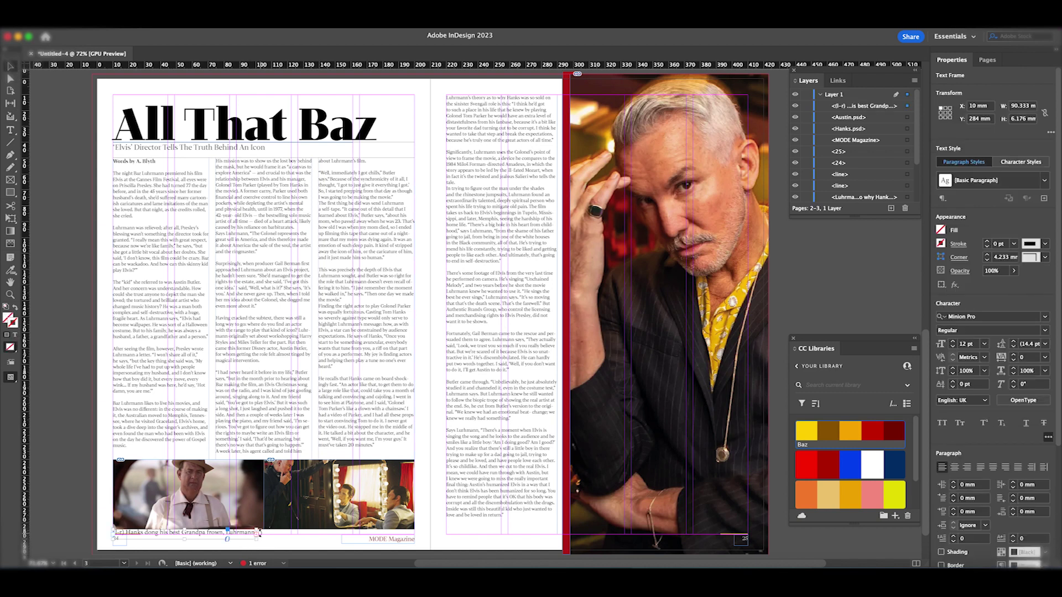
pyautogui.moveTo(258, 536); pyautogui.dragTo(297, 534)
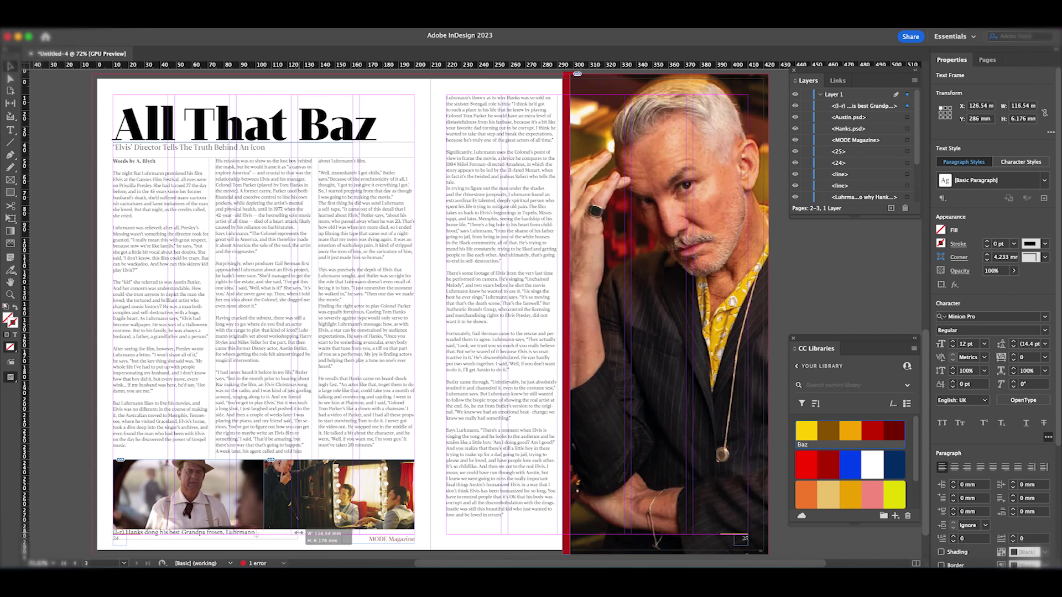
# - Set the whole caption in the Mixta Didone UltraLight font
pyautogui.doubleClick(258, 534)
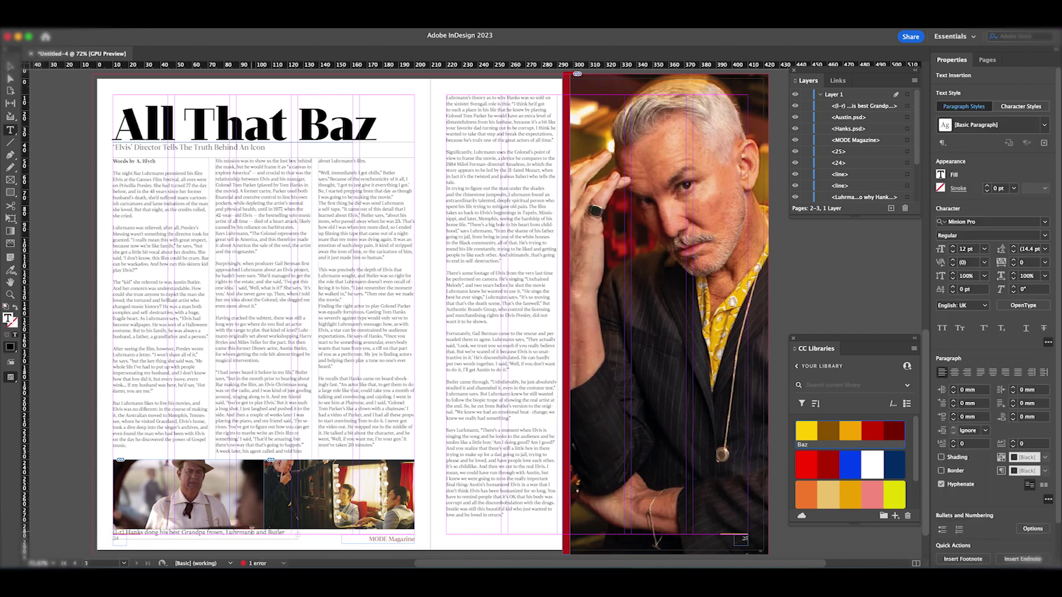
pyautogui.hotkey('ctrl', 'a')
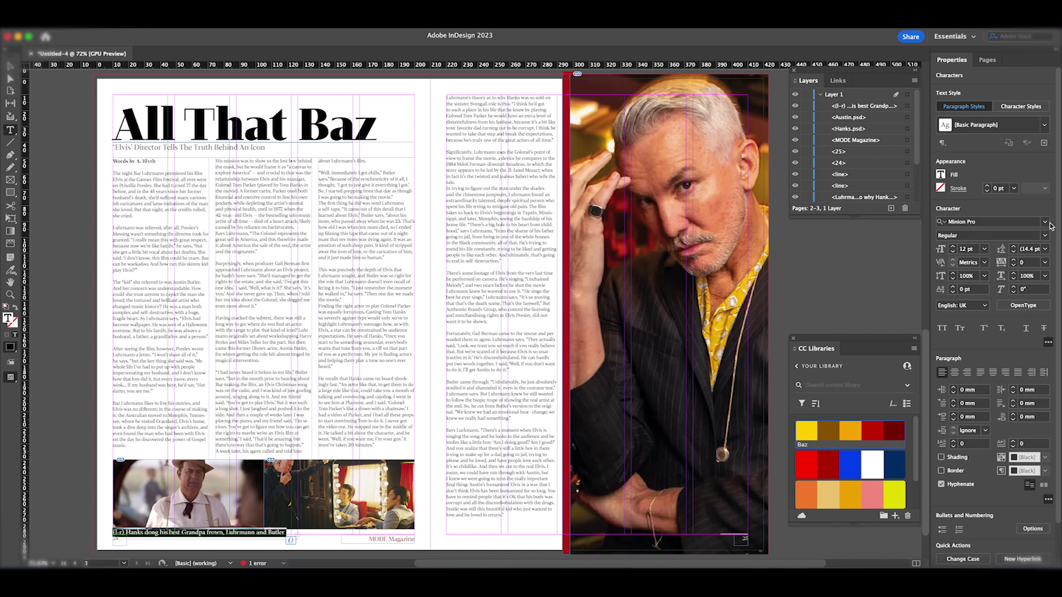
pyautogui.click(984, 222)
pyautogui.click(1044, 222)
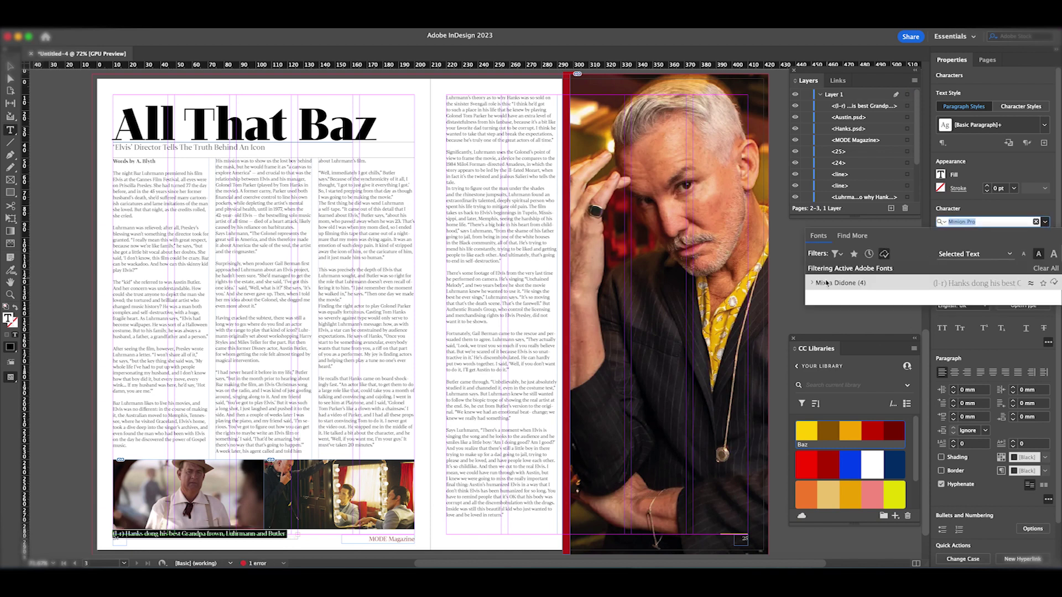
pyautogui.click(812, 283)
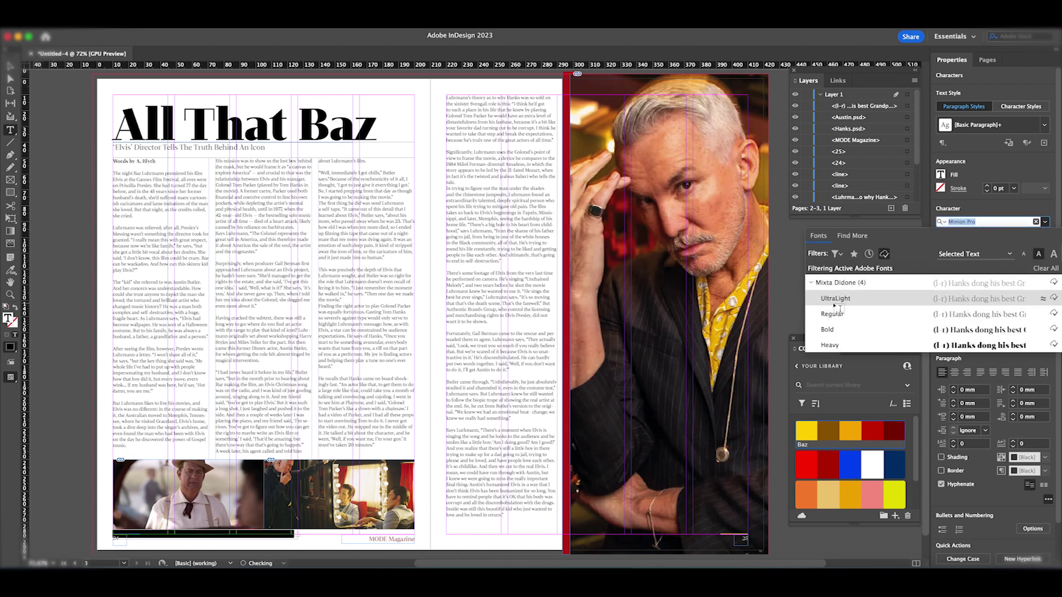
pyautogui.click(829, 307)
# - Slant the caption text with a 14° skew and reduce its size to 8 pt
pyautogui.click(1015, 289)
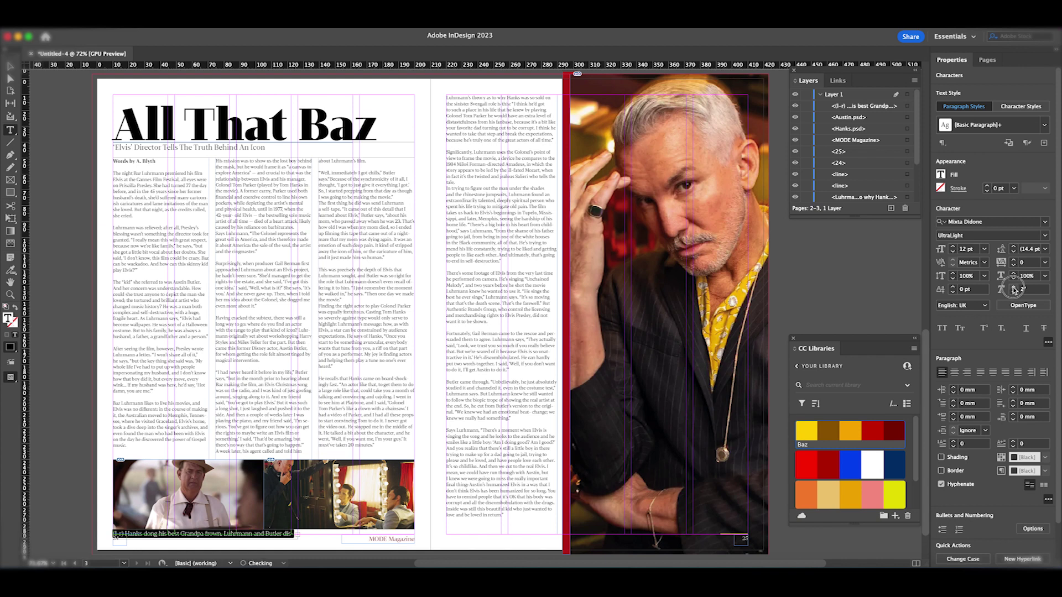
pyautogui.click(1014, 288)
pyautogui.click(952, 252)
pyautogui.click(953, 252)
pyautogui.click(953, 252)
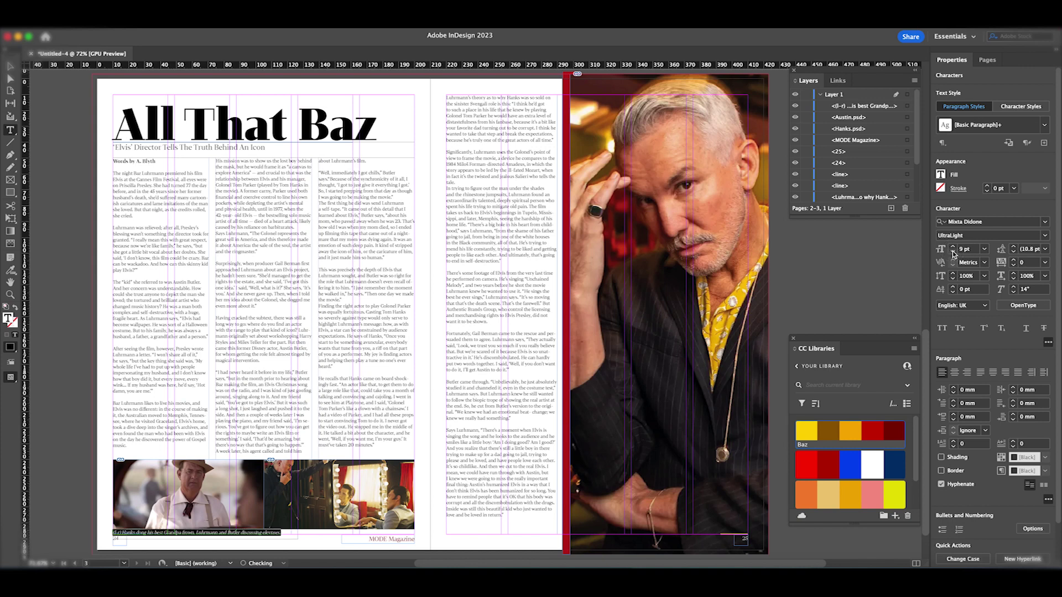
pyautogui.click(953, 252)
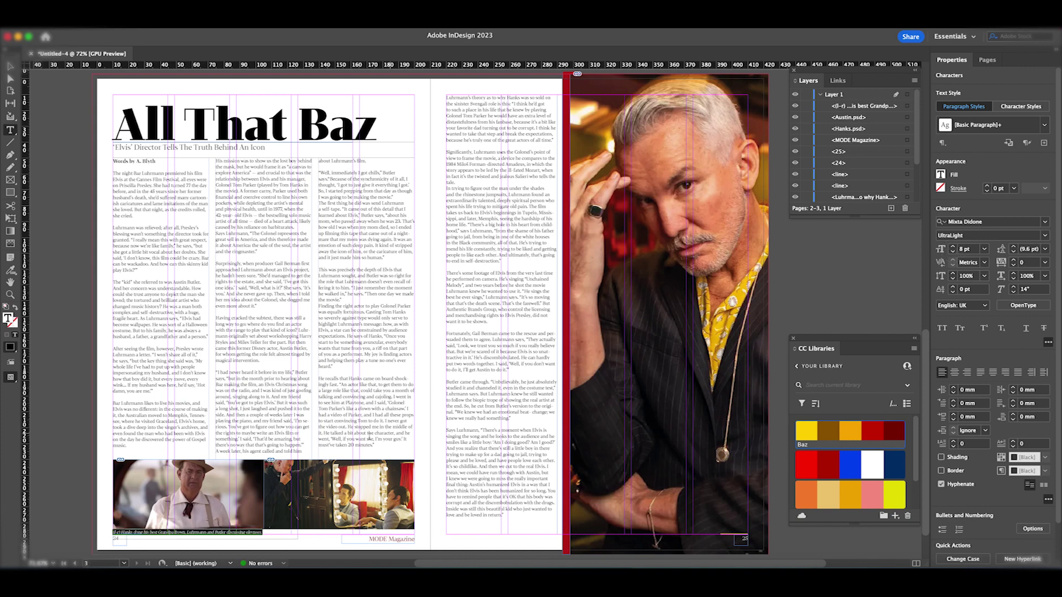
pyautogui.click(314, 539)
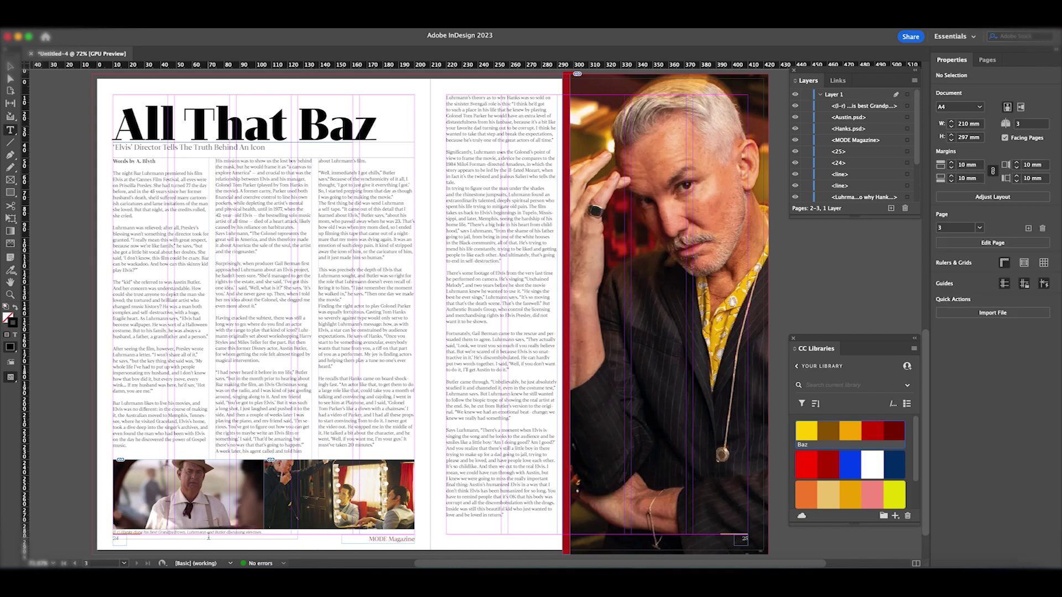
# - Nudge the Hanks image upward to a Y position of 238.25 mm, making room above the caption
pyautogui.click(12, 70)
pyautogui.click(227, 488)
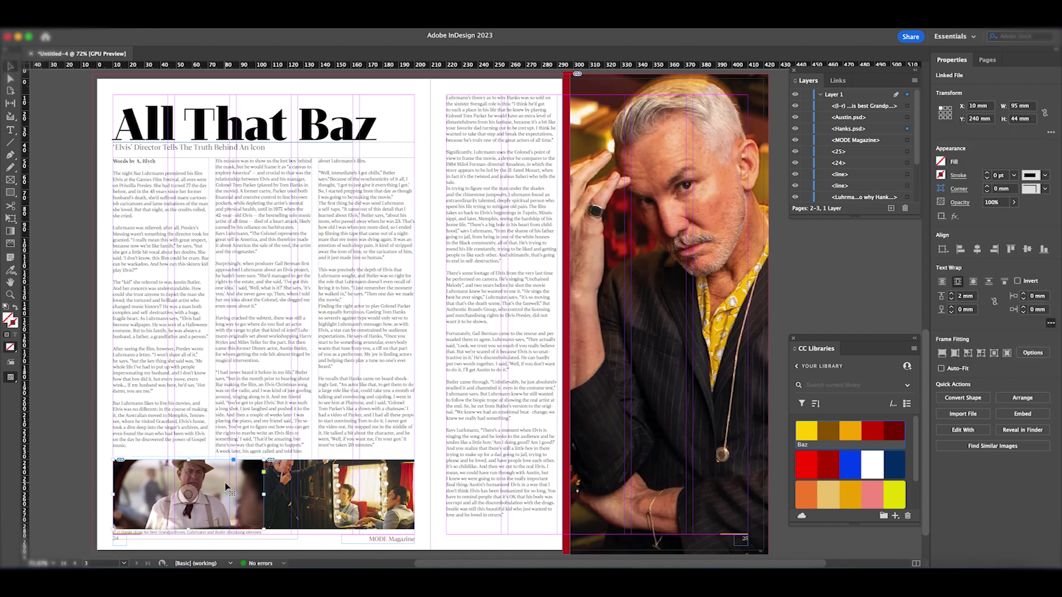
pyautogui.press('Up')
pyautogui.press('Up')
pyautogui.press('Up')
pyautogui.press('Up')
pyautogui.press('Up')
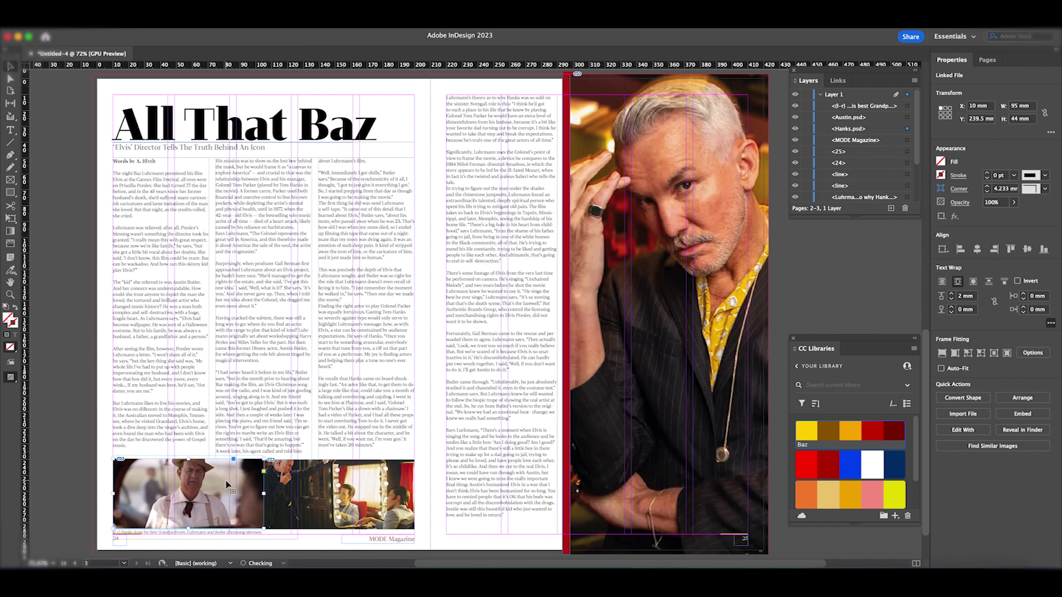
pyautogui.press('Up')
pyautogui.press('Up')
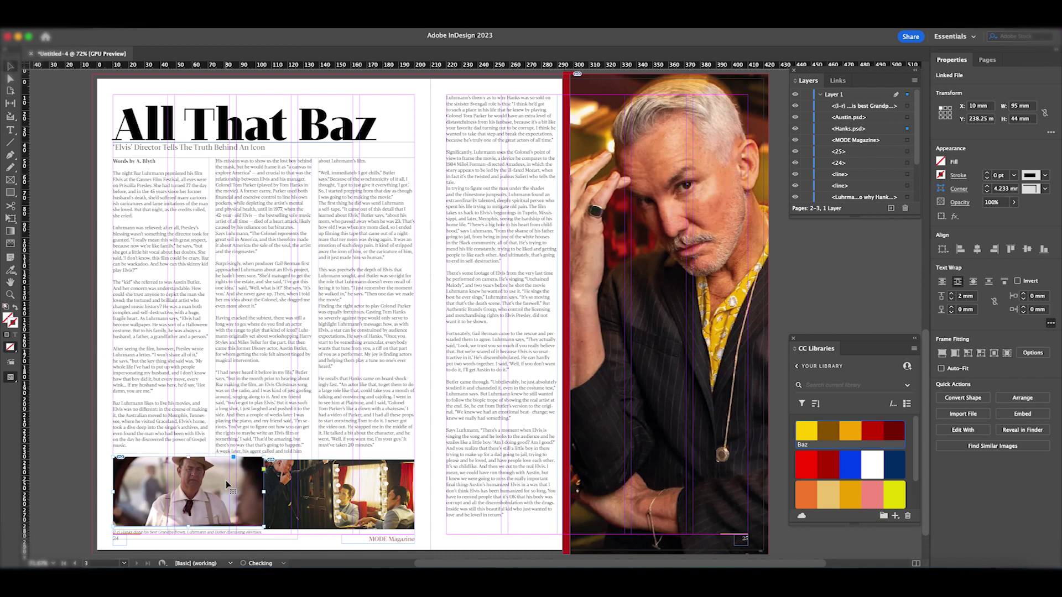
pyautogui.press('Up')
pyautogui.press('Down')
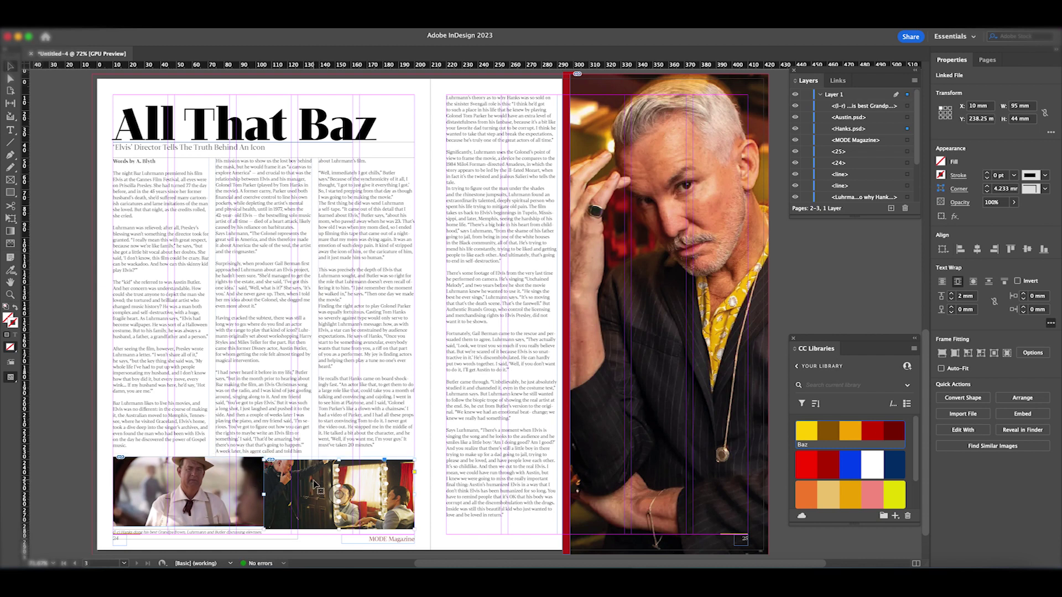
# - Nudge the Austin image upward to a Y position of 238.5 mm, in line with the Hanks image
pyautogui.click(317, 484)
pyautogui.press('Up')
pyautogui.press('Up')
pyautogui.press('Up')
pyautogui.press('Up')
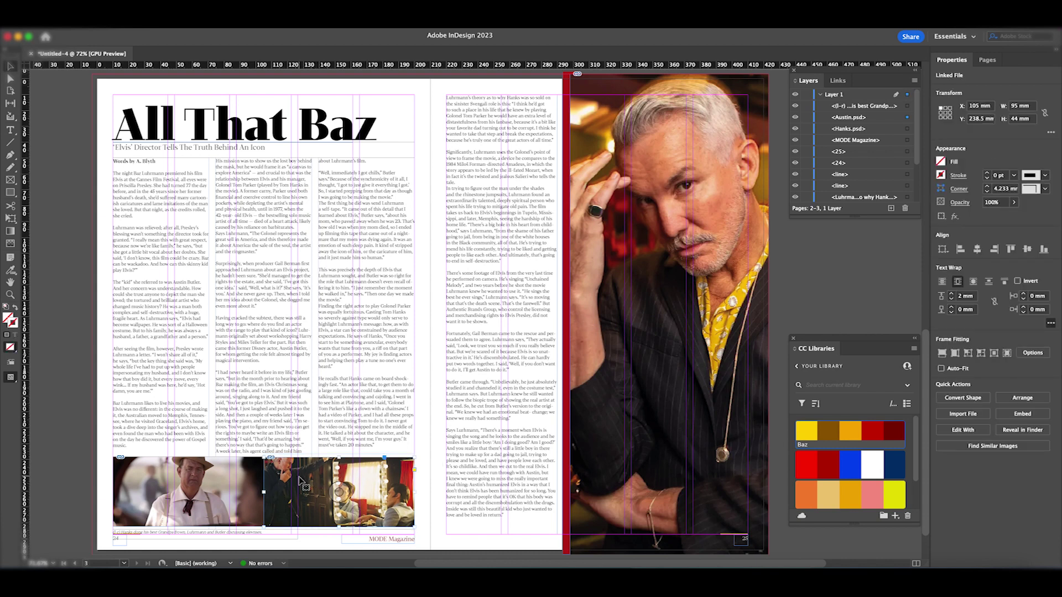
pyautogui.click(426, 504)
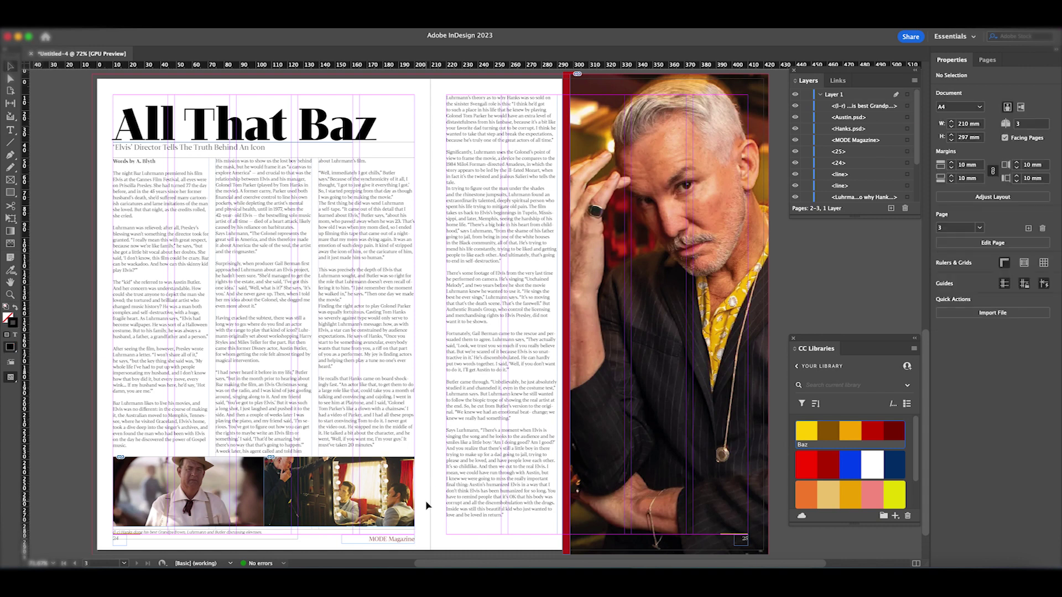
# - Nudge the caption frame upward to a Y position of 281.5 mm, closer beneath the inset images
pyautogui.click(174, 533)
pyautogui.press('Up')
pyautogui.press('Up')
pyautogui.press('Up')
pyautogui.press('Up')
pyautogui.press('Up')
pyautogui.press('Up')
pyautogui.press('Up')
pyautogui.press('Up')
pyautogui.press('Up')
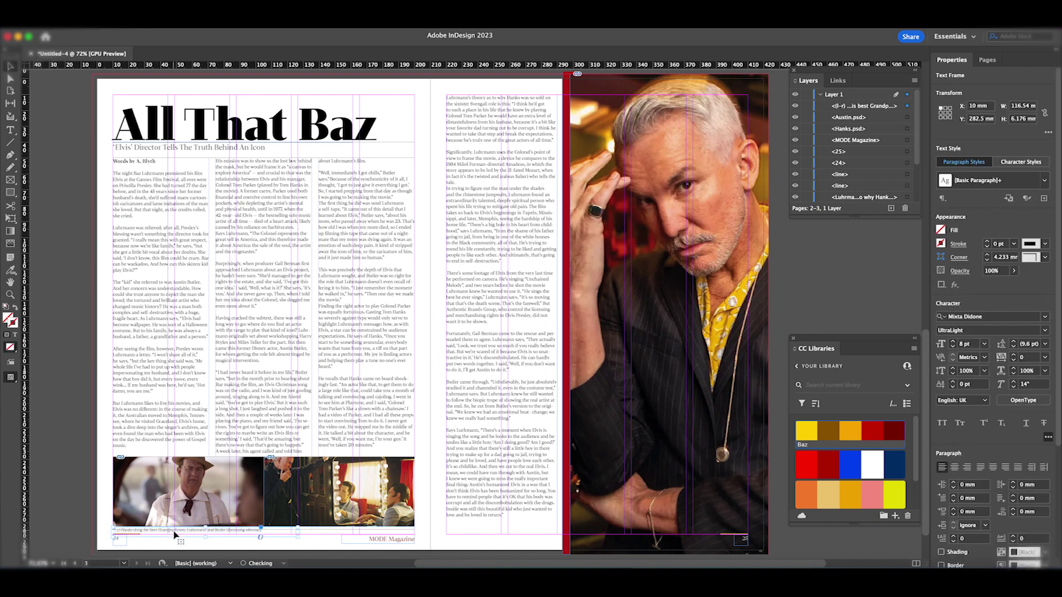
pyautogui.press('Up')
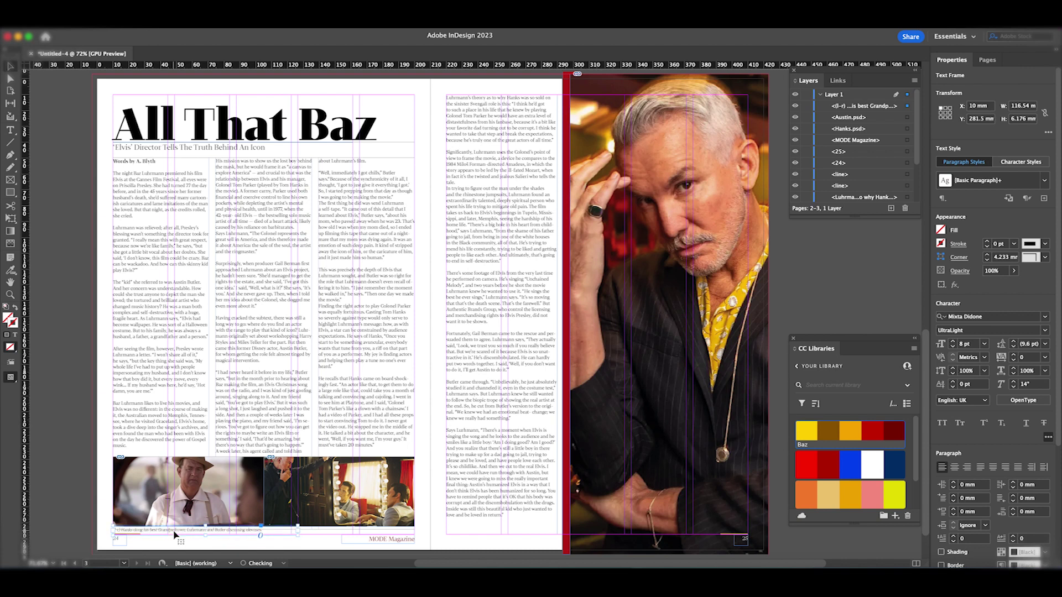
pyautogui.click(446, 547)
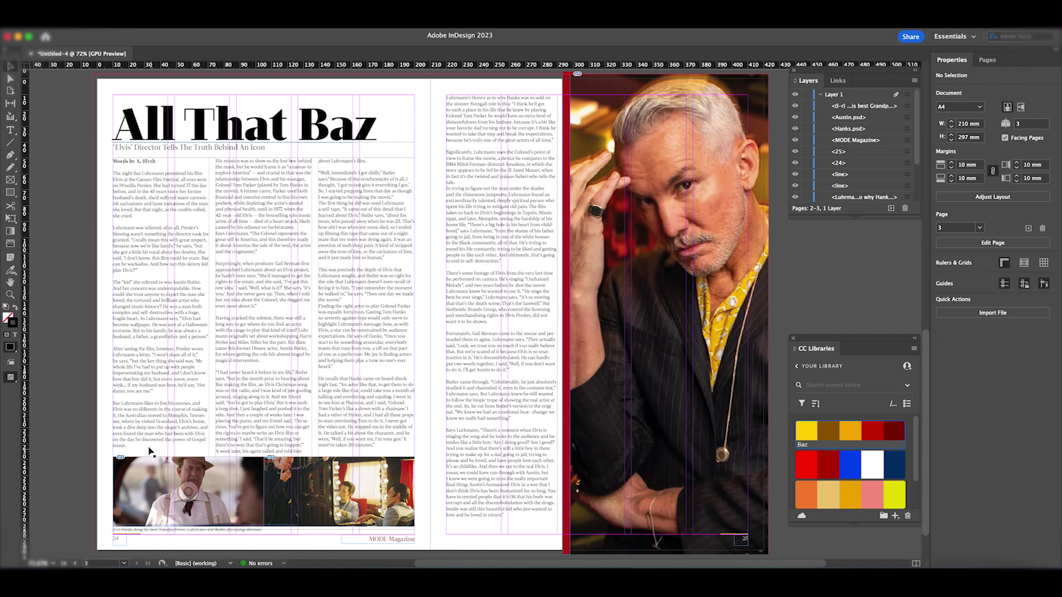
pyautogui.click(211, 463)
pyautogui.click(337, 487)
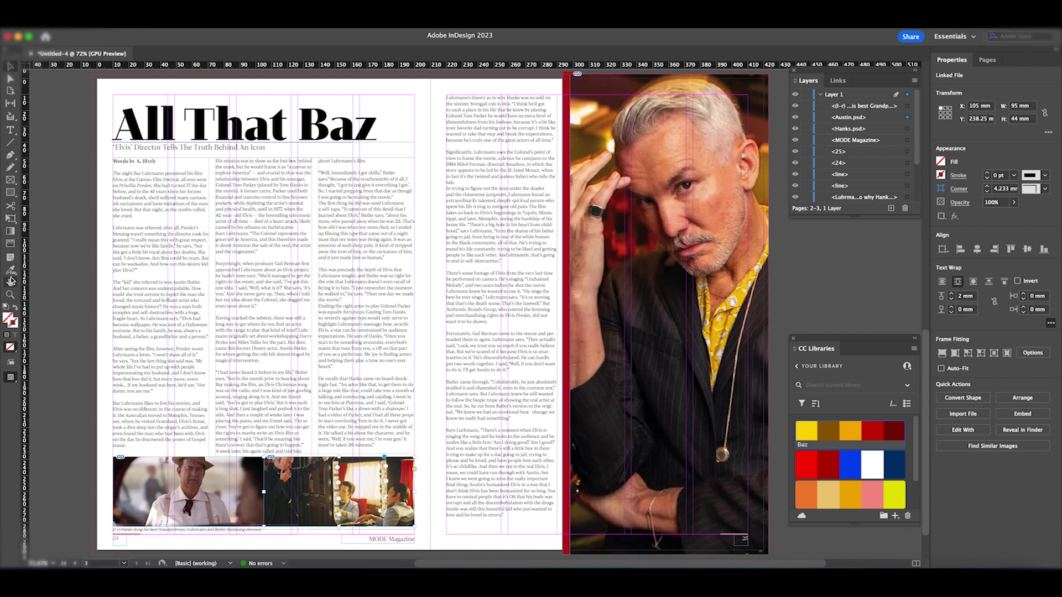
# - Add a text frame over the jacket in the main photo reading "He was a man both complex and self-destructive." with a Paper fill
pyautogui.click(12, 133)
pyautogui.moveTo(624, 356); pyautogui.dragTo(698, 432)
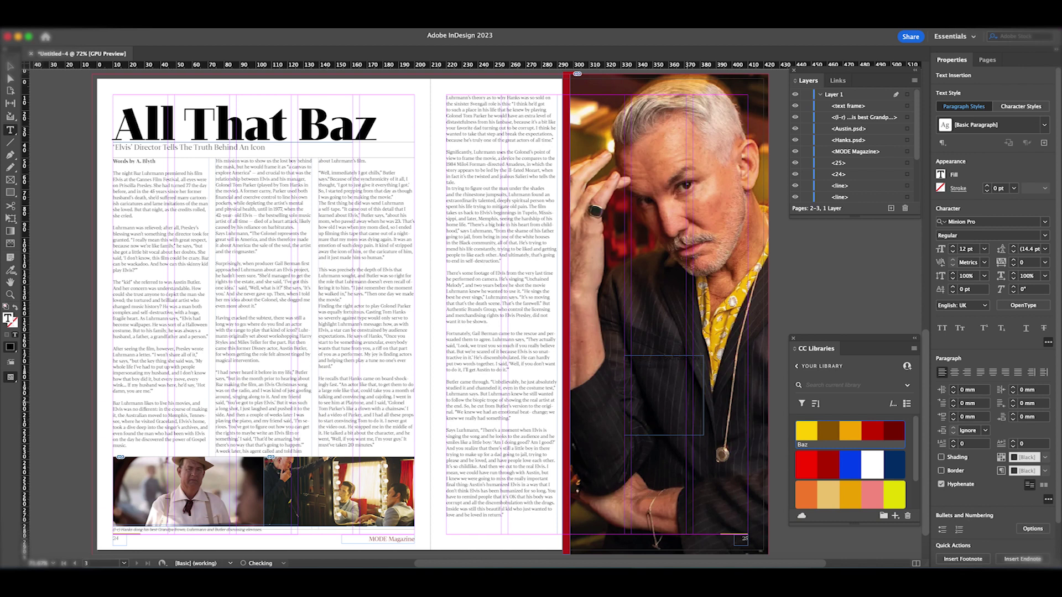
pyautogui.moveTo(683, 366)
pyautogui.mouseDown()
pyautogui.moveTo(608, 364)
pyautogui.moveTo(678, 347)
pyautogui.mouseUp()
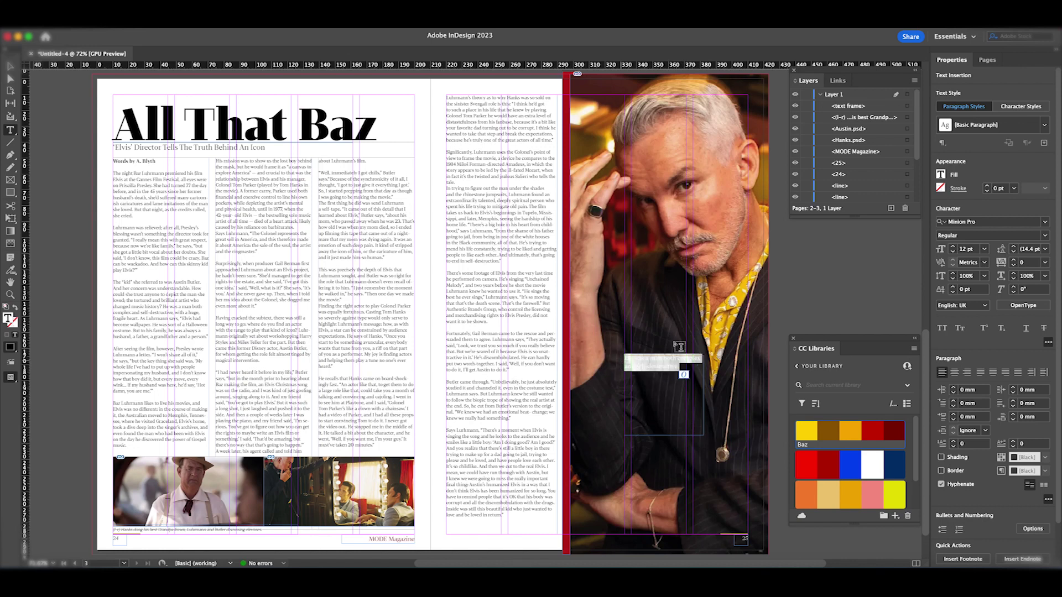
pyautogui.click(940, 175)
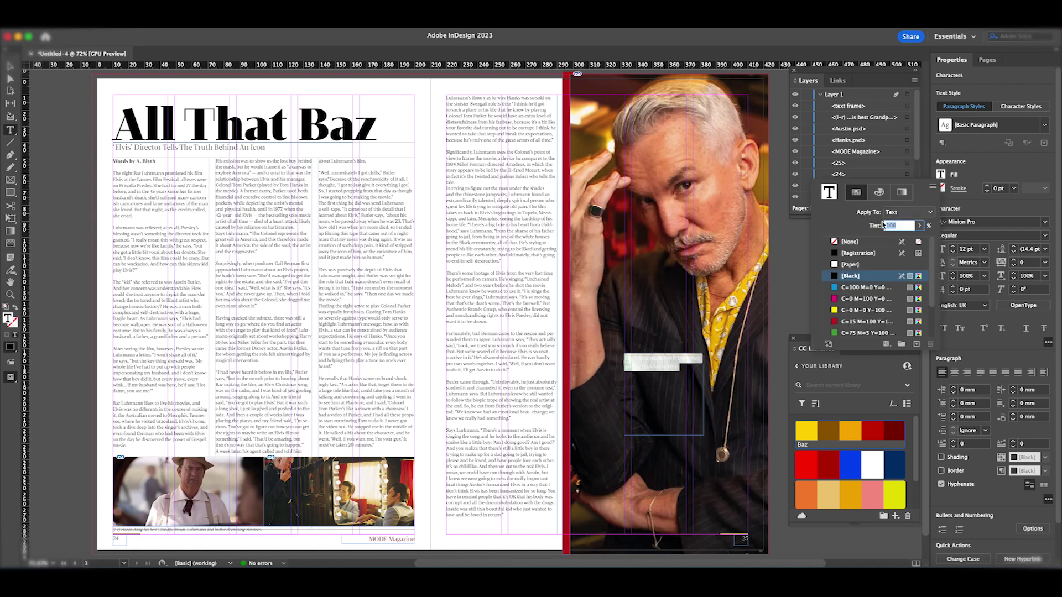
pyautogui.click(835, 264)
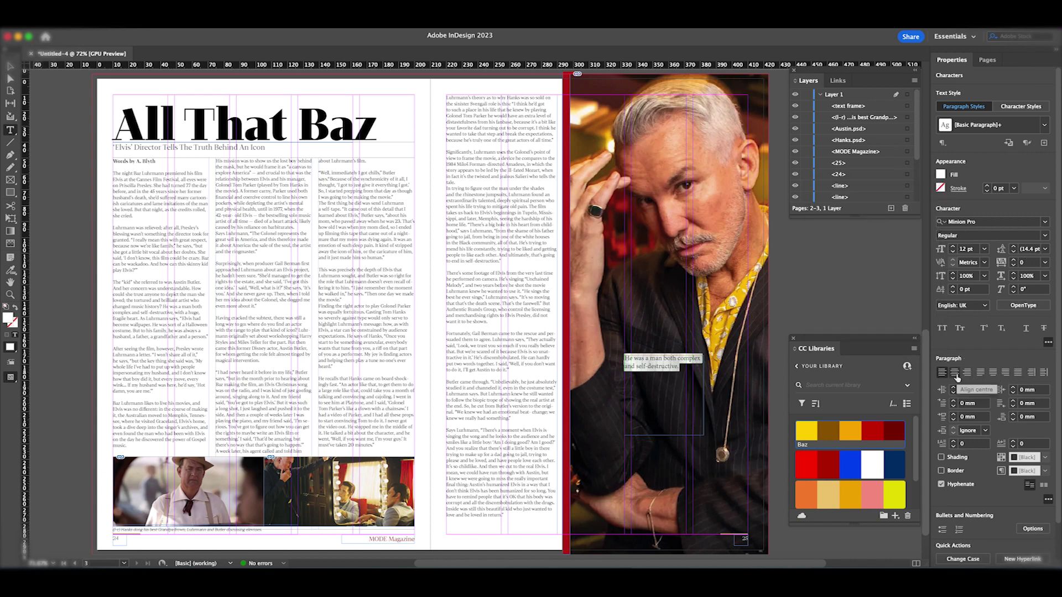
# - Centre-align the pull quote and change its font to Mixta Didone Regular
pyautogui.moveTo(681, 367); pyautogui.dragTo(626, 359)
pyautogui.click(953, 372)
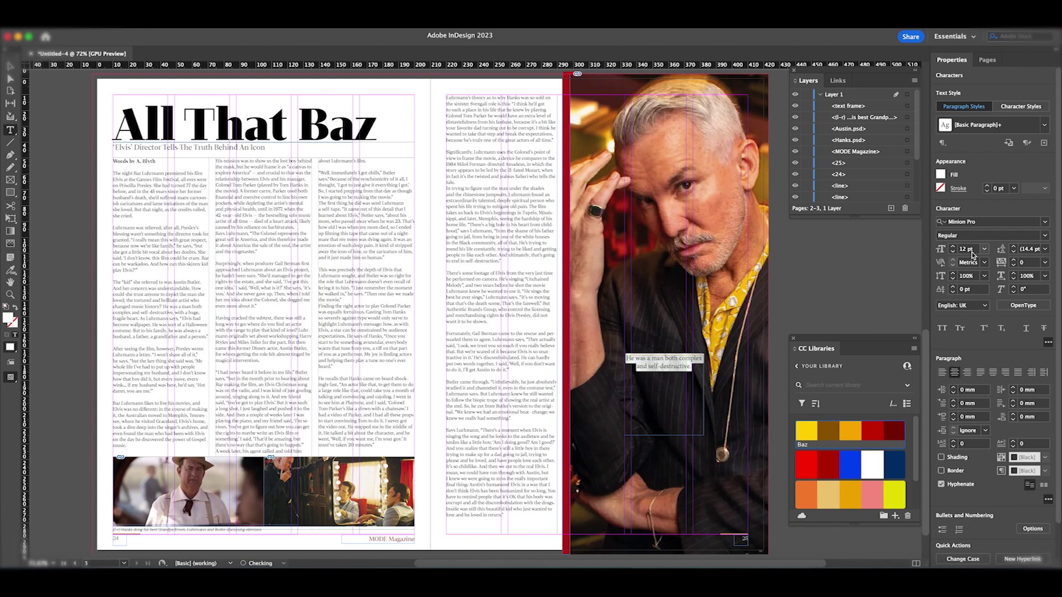
pyautogui.click(1045, 222)
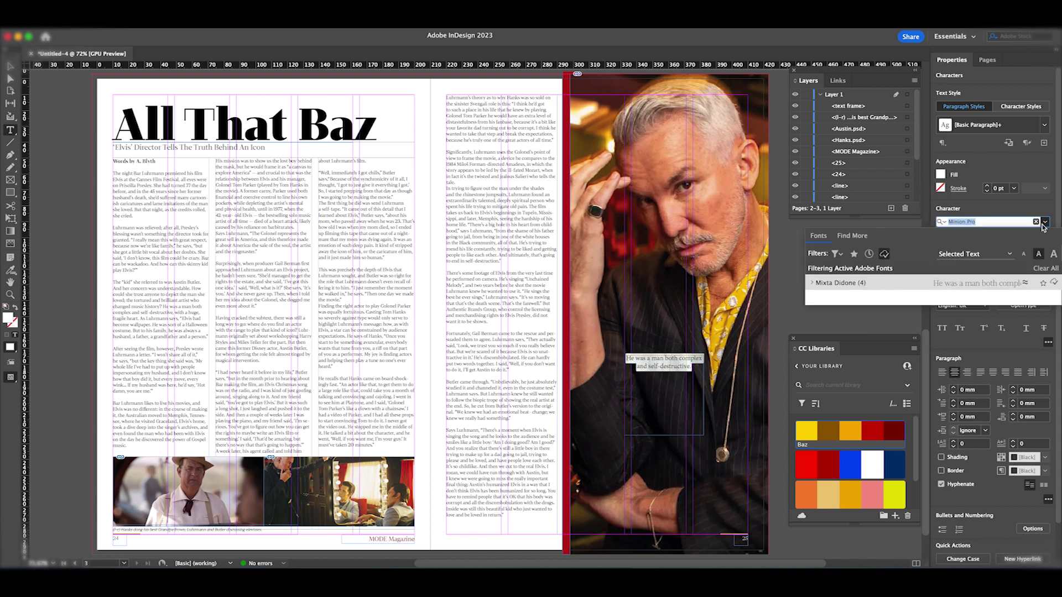
pyautogui.click(812, 283)
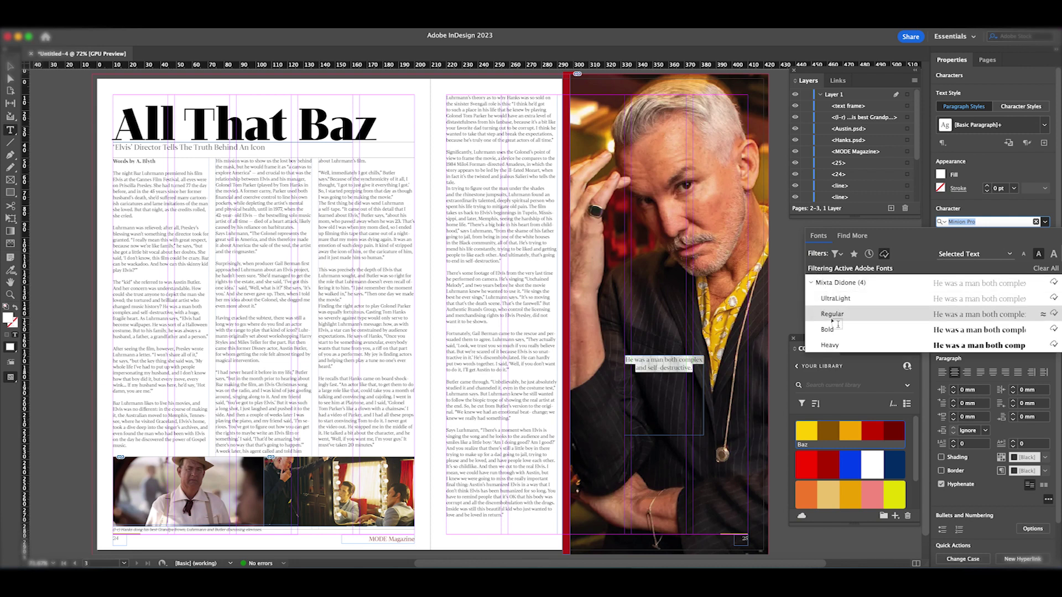
pyautogui.click(832, 318)
# - Set the pull quote's text size to 24 pt and enlarge its frame to about 54.7 × 52.7 mm
pyautogui.click(952, 247)
pyautogui.click(952, 248)
pyautogui.click(952, 247)
pyautogui.click(952, 247)
pyautogui.click(952, 247)
pyautogui.click(952, 248)
pyautogui.click(952, 247)
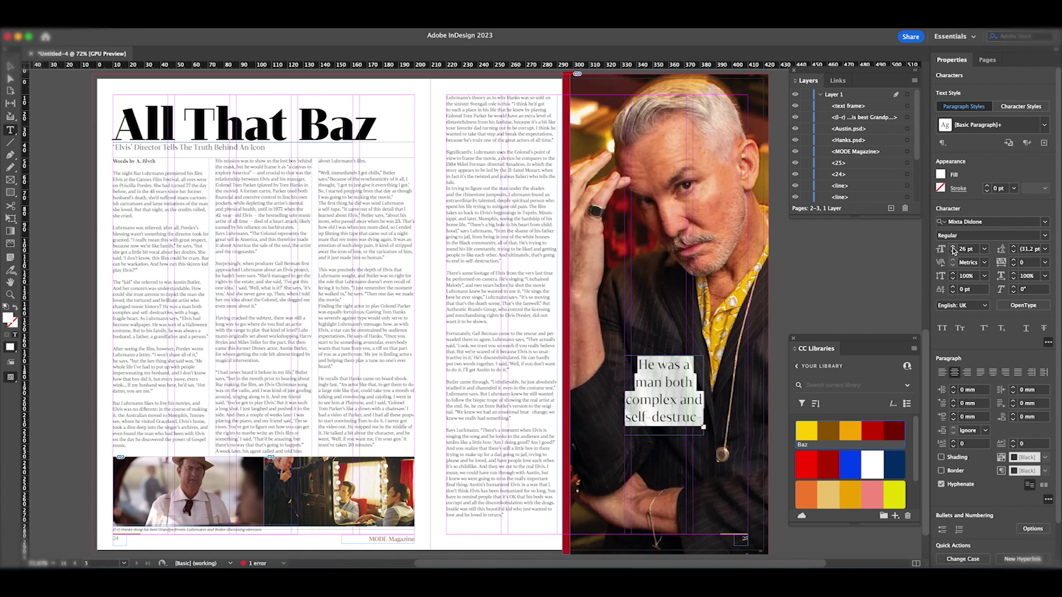
pyautogui.click(952, 247)
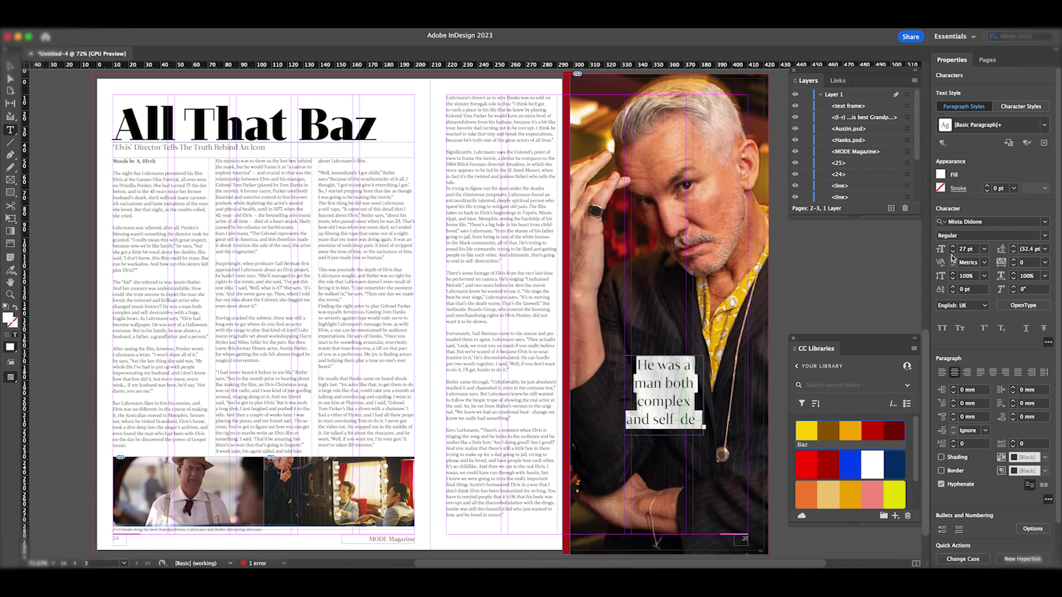
pyautogui.click(952, 252)
pyautogui.click(952, 252)
pyautogui.click(952, 252)
pyautogui.click(952, 253)
pyautogui.click(953, 246)
pyautogui.click(952, 246)
pyautogui.click(683, 419)
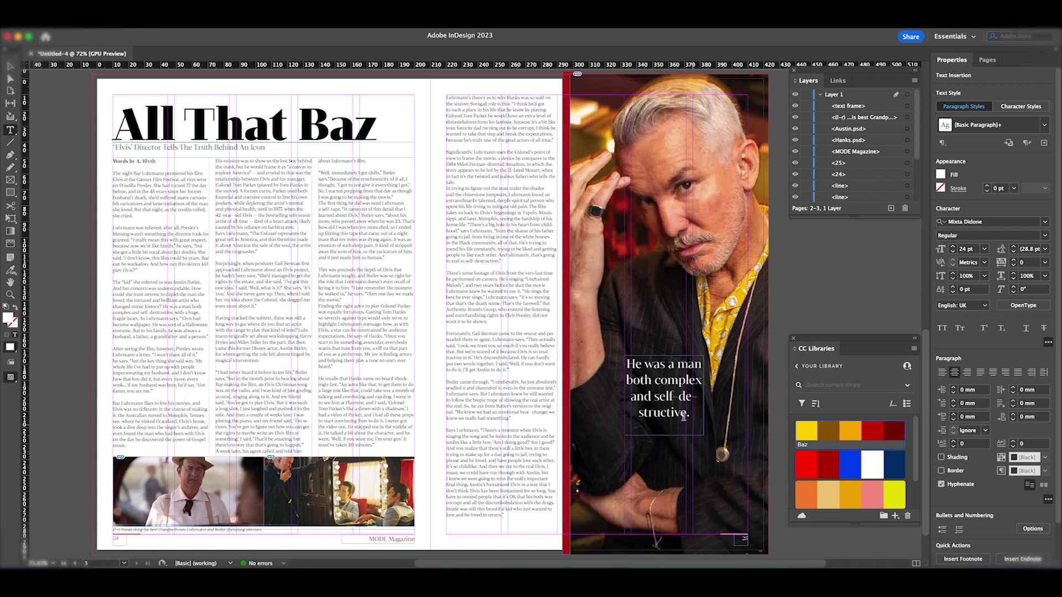
pyautogui.click(10, 67)
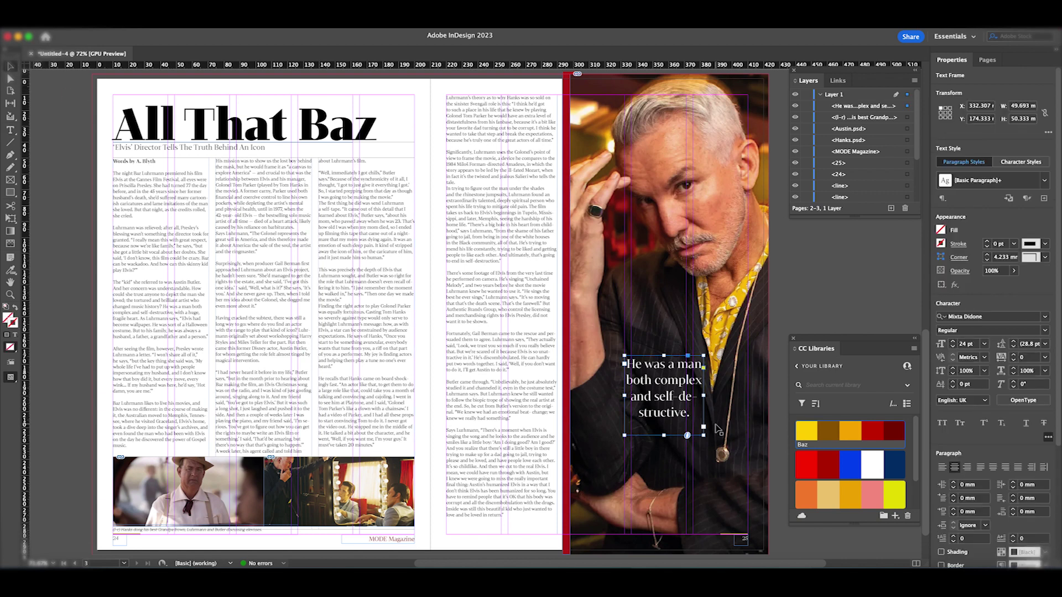
pyautogui.moveTo(703, 435); pyautogui.dragTo(711, 439)
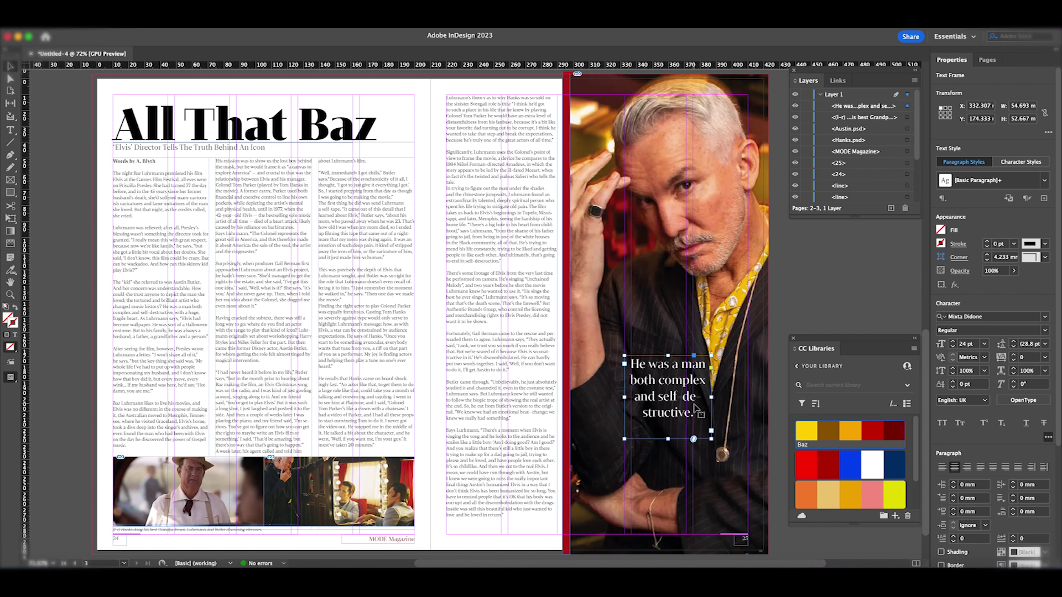
# - Turn off hyphenation for the pull quote and move its frame to about X 326.5 mm, Y 172.3 mm
pyautogui.doubleClick(698, 413)
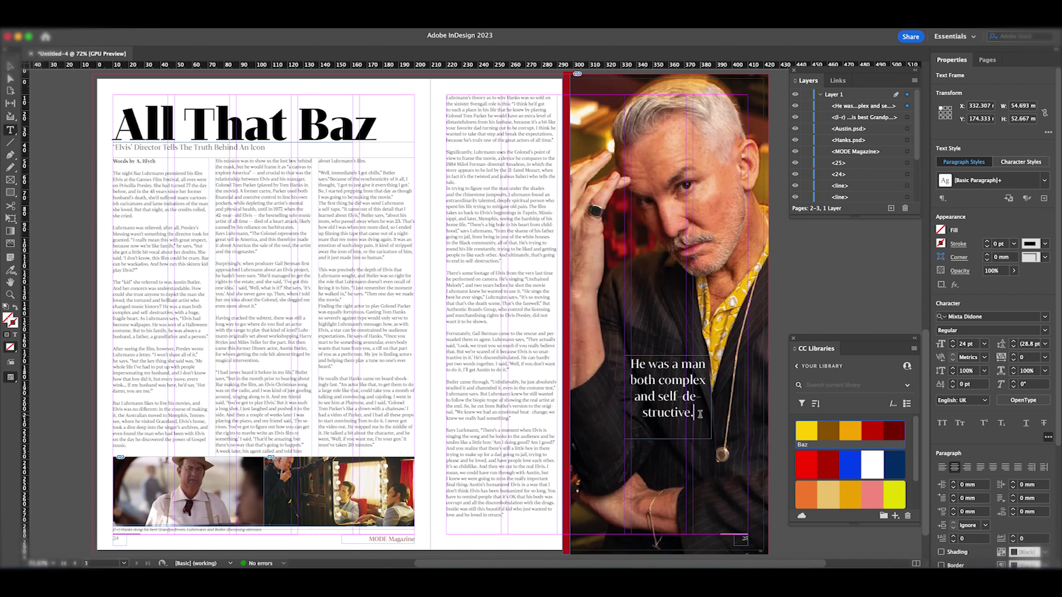
pyautogui.moveTo(700, 413); pyautogui.dragTo(628, 360)
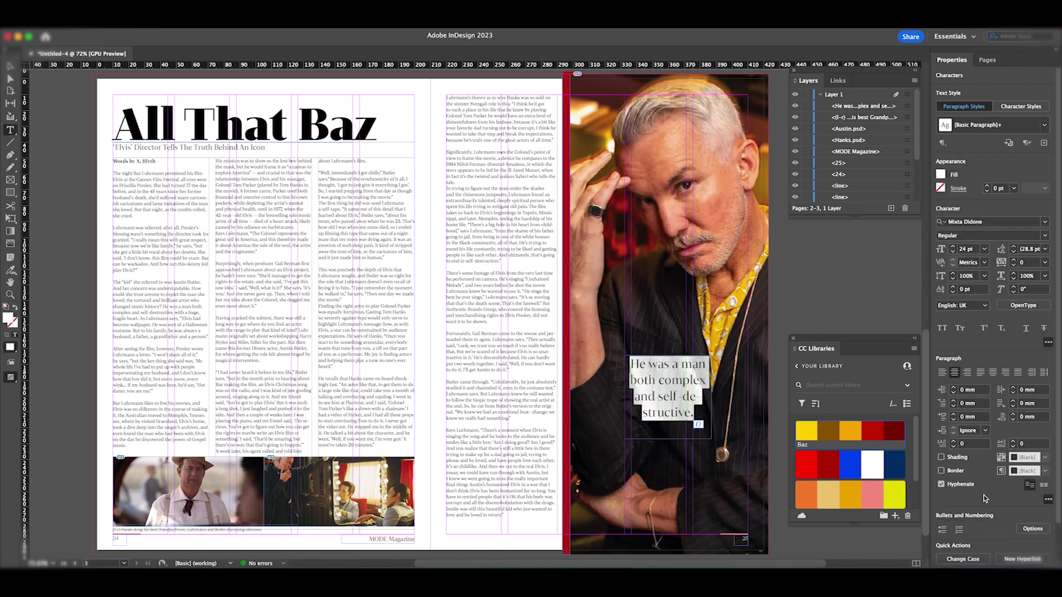
pyautogui.click(941, 485)
pyautogui.click(712, 459)
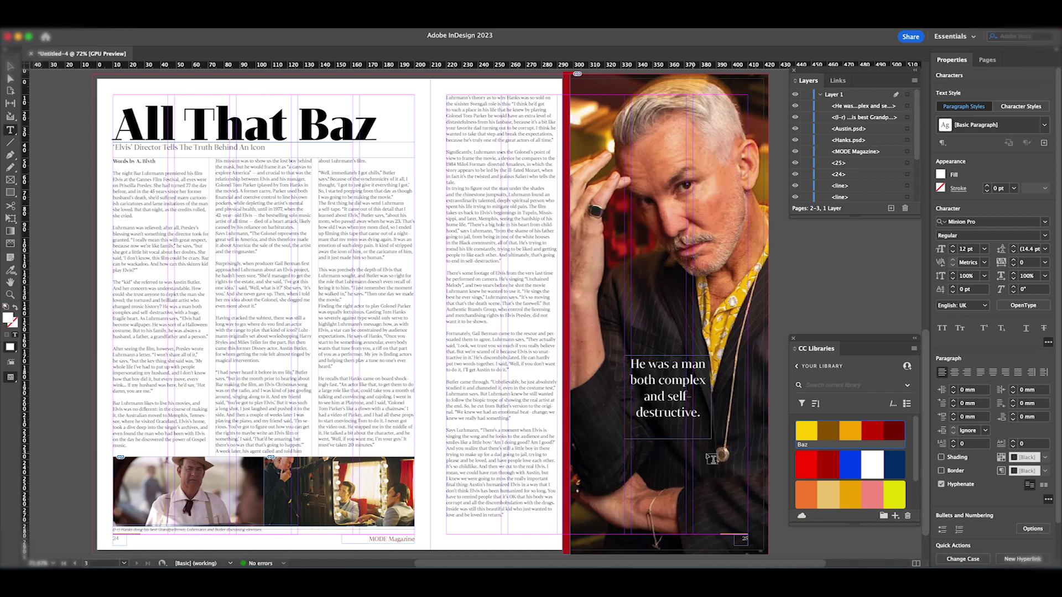
pyautogui.press('v')
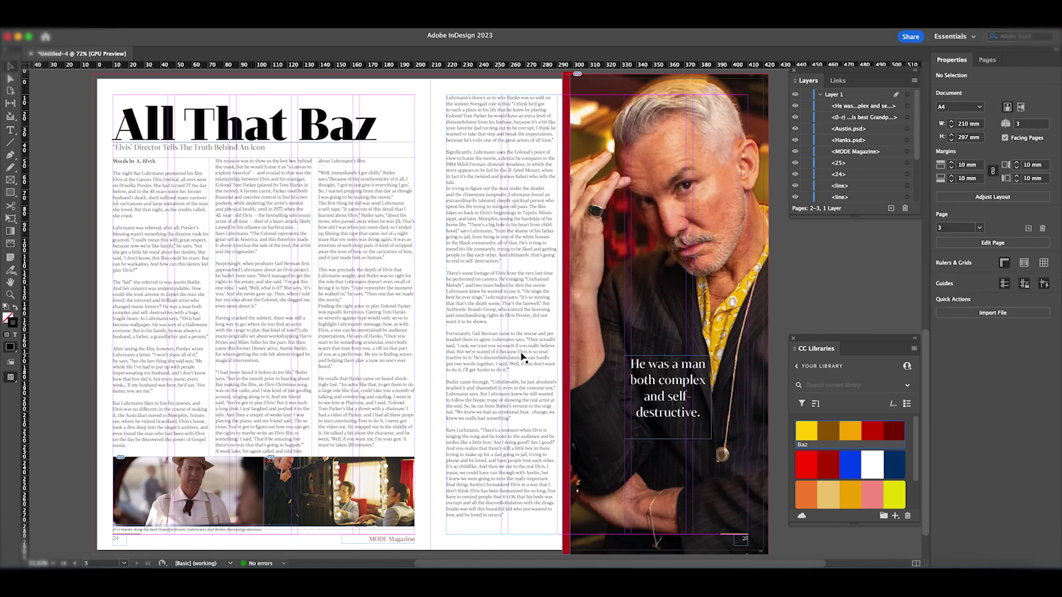
pyautogui.moveTo(662, 392); pyautogui.dragTo(653, 388)
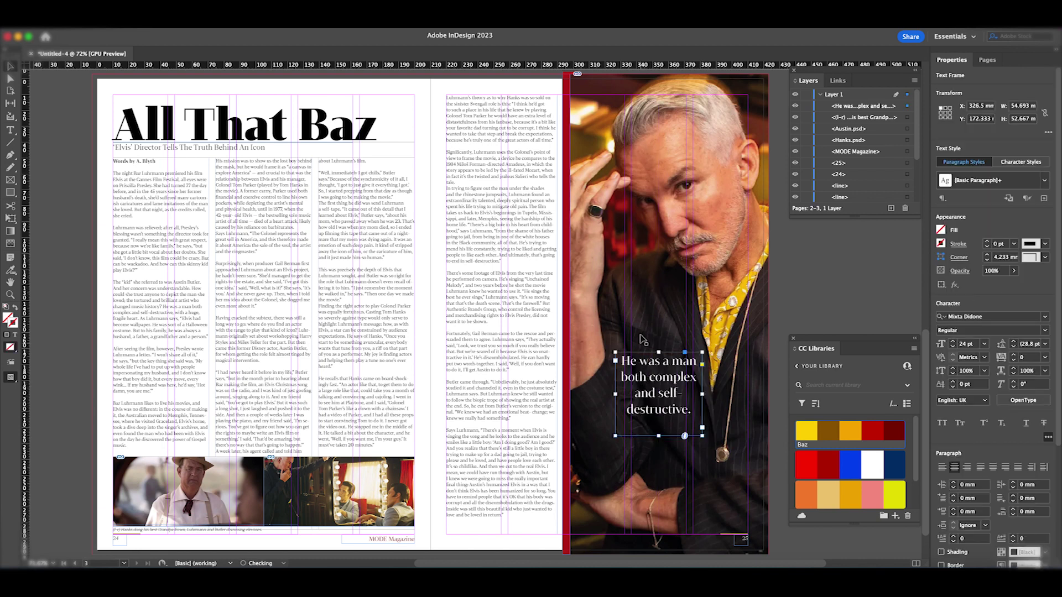
# - Add an opening quotation mark in a text frame about 28 × 22.9 mm above the pull quote, filled with Paper
pyautogui.press('t')
pyautogui.moveTo(612, 308); pyautogui.dragTo(655, 343)
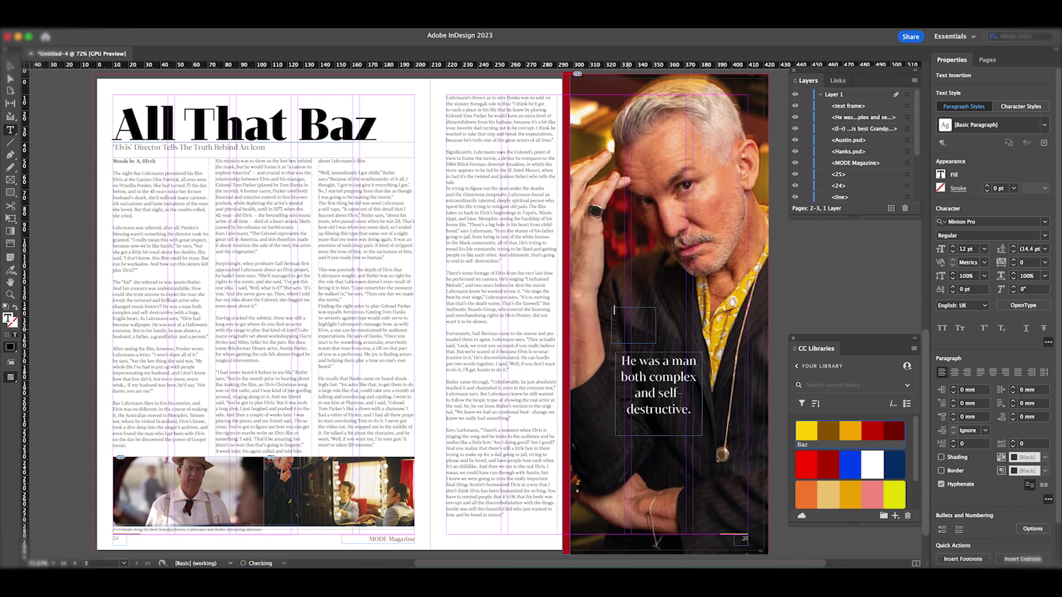
pyautogui.click(940, 174)
pyautogui.click(835, 264)
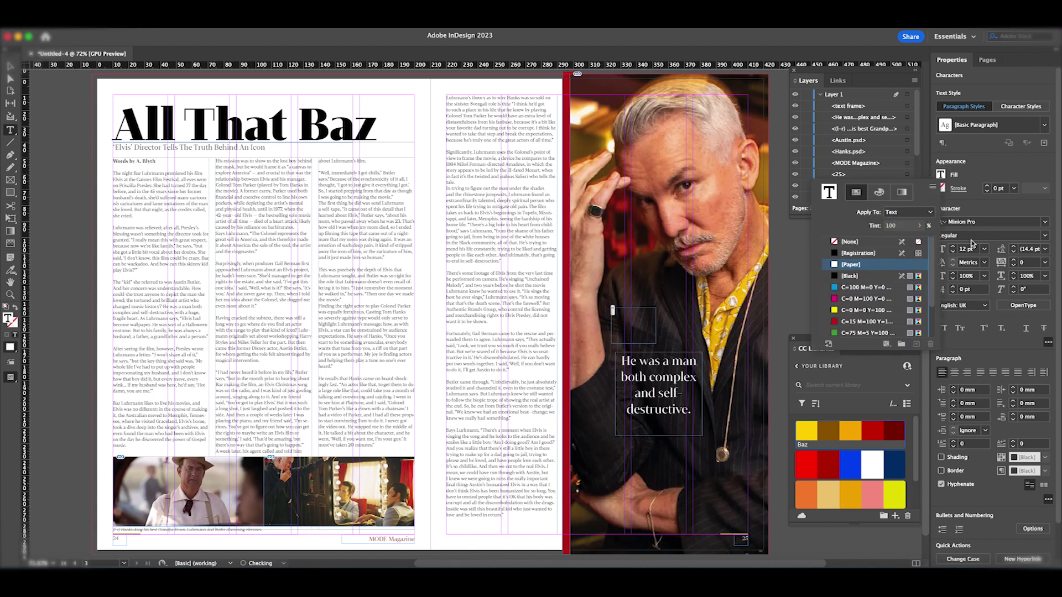
# - Set the opening quotation mark in Mixta Didone Regular at 53 pt
pyautogui.click(1042, 223)
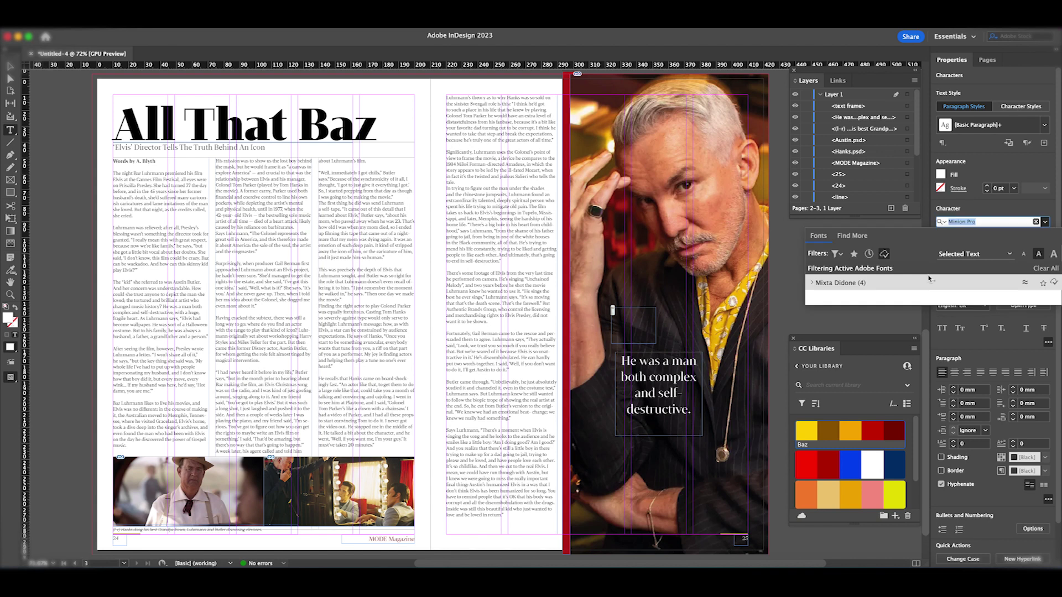
pyautogui.click(812, 283)
pyautogui.click(831, 314)
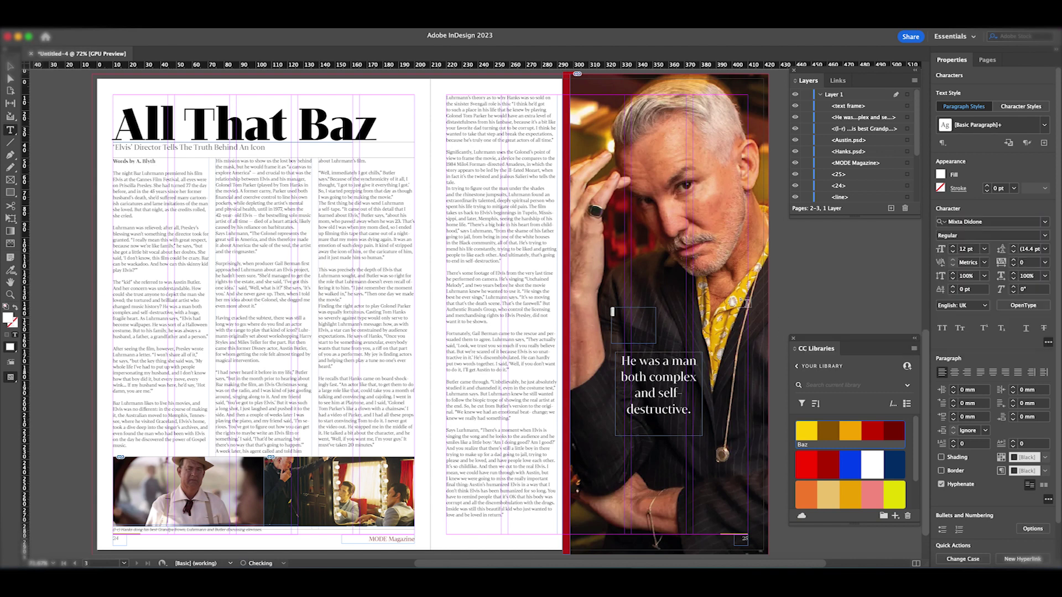
pyautogui.click(952, 248)
pyautogui.click(951, 249)
pyautogui.click(952, 249)
pyautogui.click(951, 249)
pyautogui.click(952, 248)
pyautogui.click(952, 249)
pyautogui.click(951, 248)
pyautogui.click(952, 249)
pyautogui.click(952, 248)
pyautogui.click(629, 335)
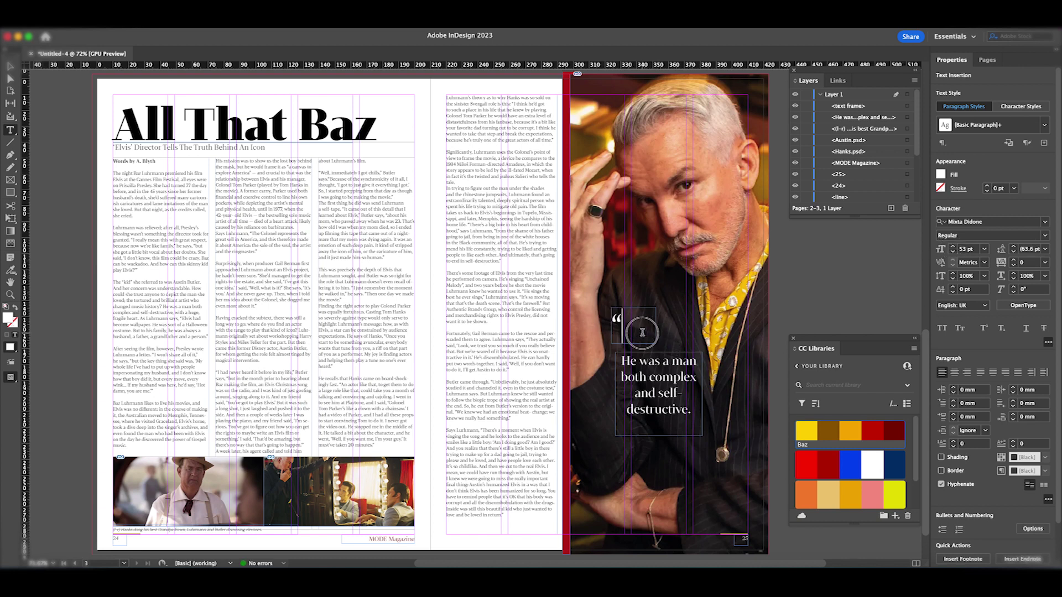
# - Duplicate the quotation mark, flip the copy horizontally and place it just after "destructive." at the end of the pull quote
pyautogui.press('Escape')
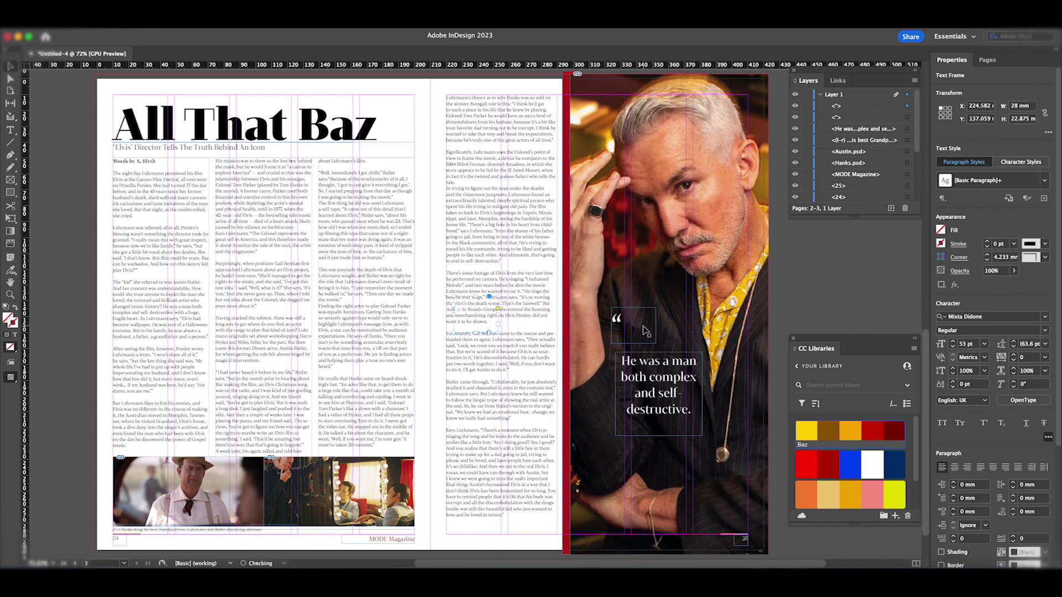
pyautogui.moveTo(644, 330); pyautogui.dragTo(714, 308)
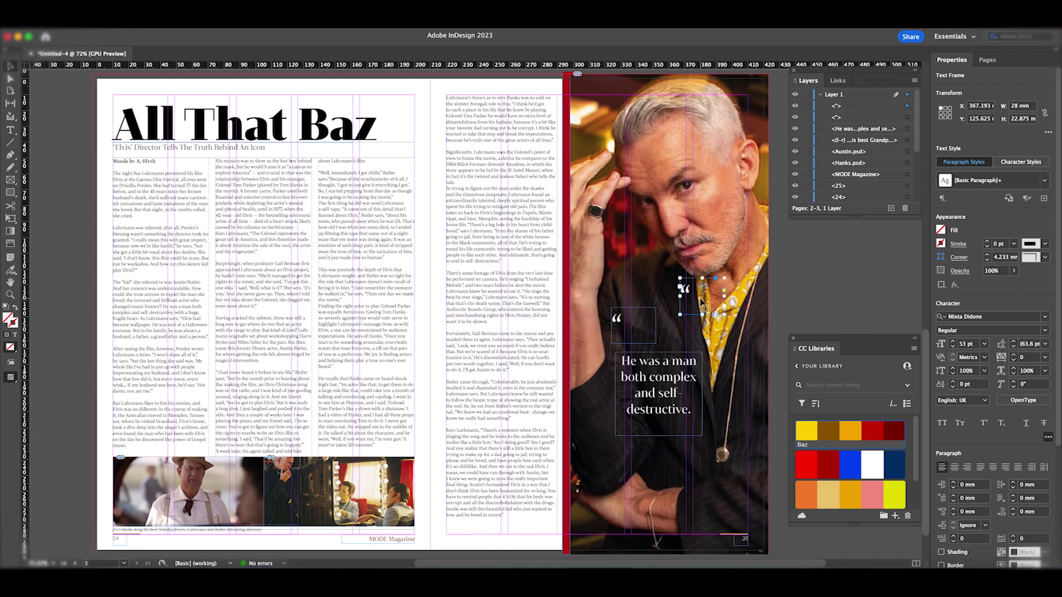
pyautogui.rightClick(166, 77)
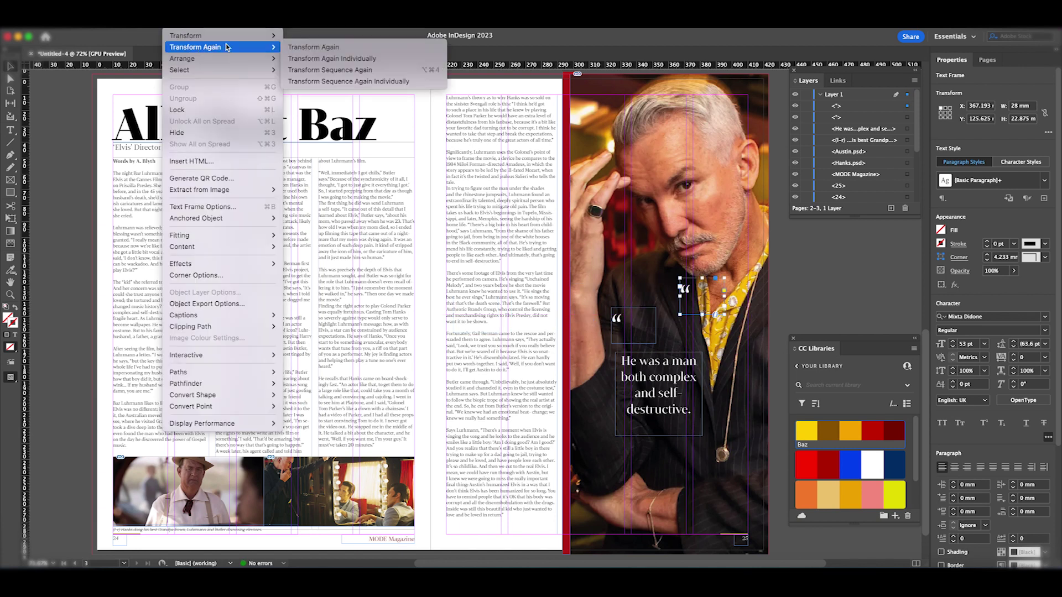
pyautogui.moveTo(265, 36)
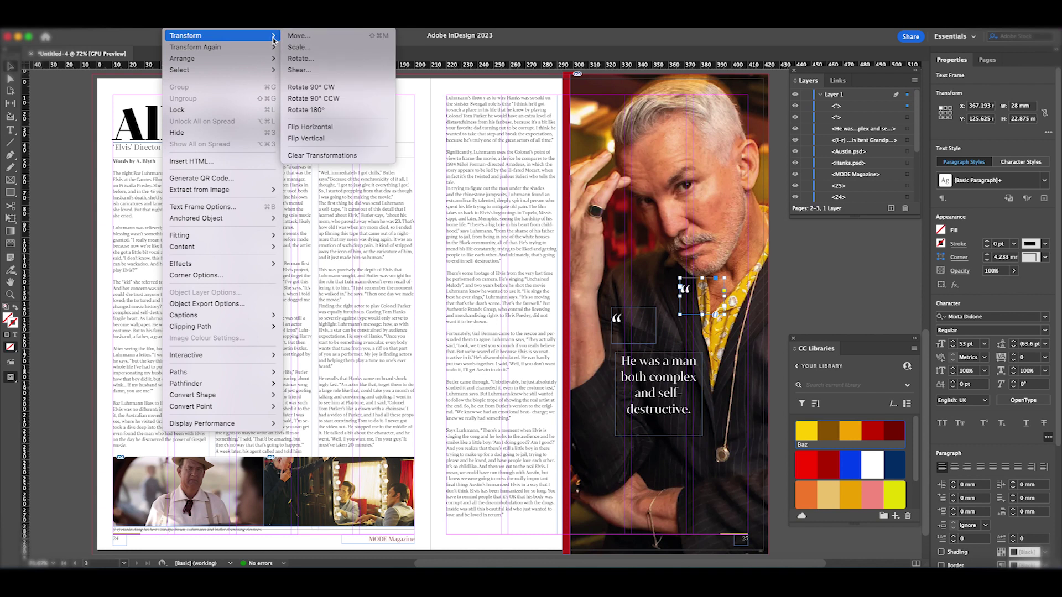
pyautogui.click(362, 134)
pyautogui.moveTo(661, 306); pyautogui.dragTo(681, 419)
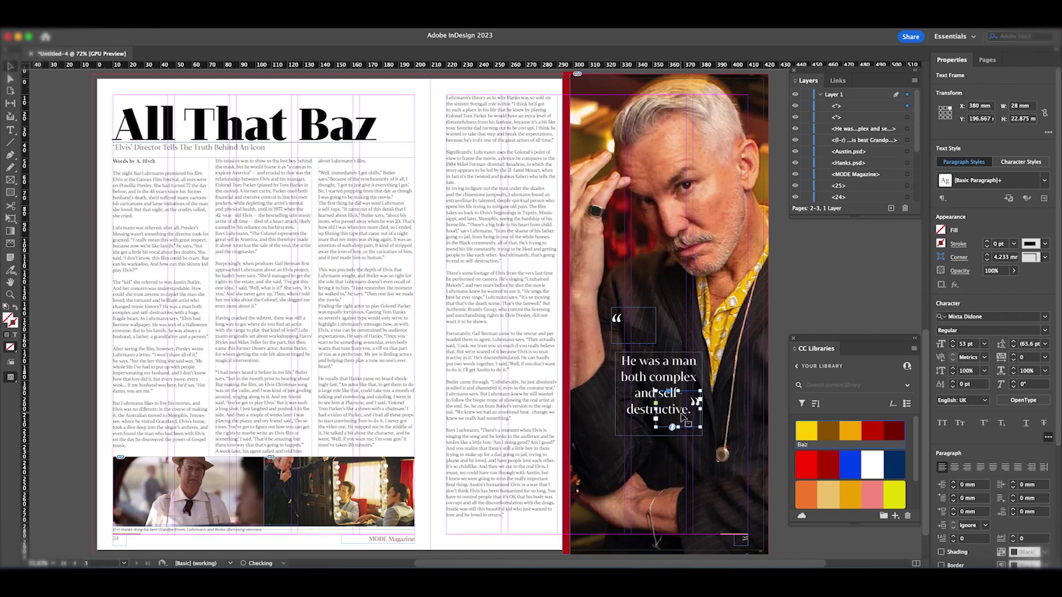
# - Move the opening quotation mark down to the start of the pull quote's first line
pyautogui.click(630, 321)
pyautogui.moveTo(630, 321); pyautogui.dragTo(630, 354)
pyautogui.click(669, 314)
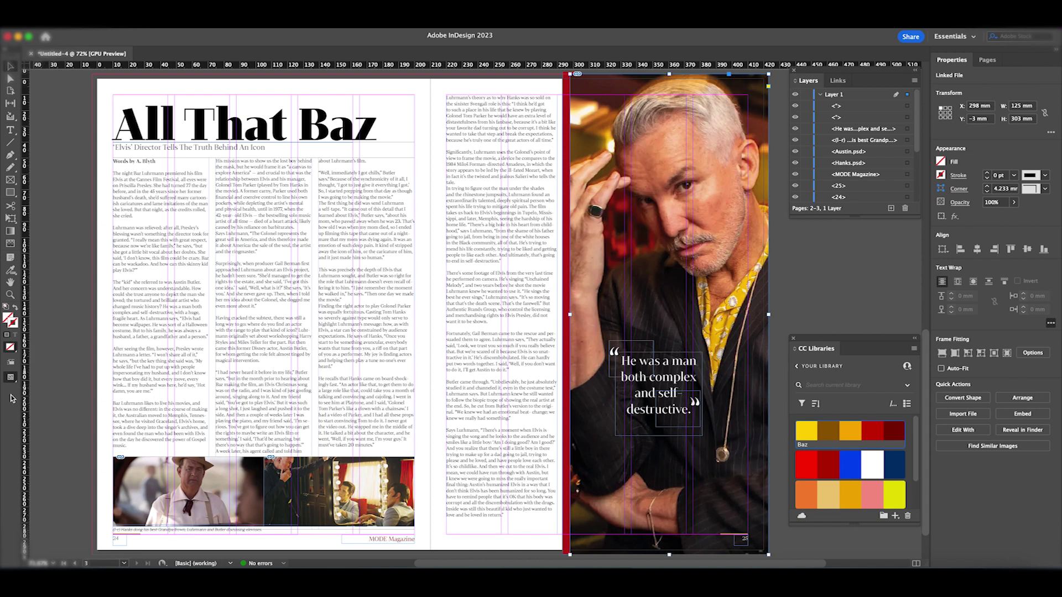
# - Switch the spread to preview mode and draw a horizontal 1 pt line across the article column's width, beneath the text on the right page
pyautogui.moveTo(10, 379); pyautogui.dragTo(42, 403)
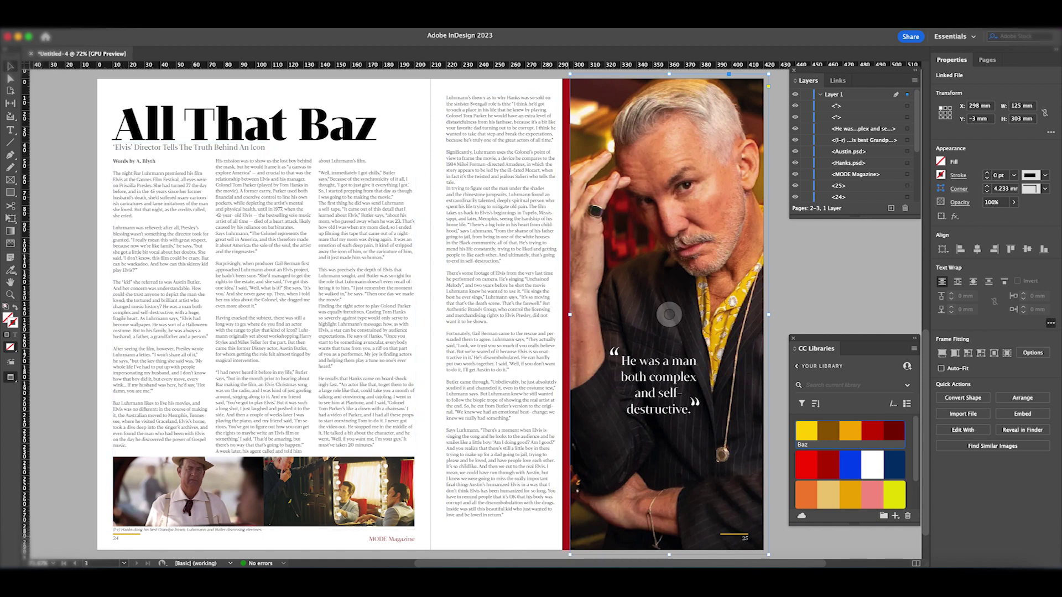
pyautogui.click(10, 144)
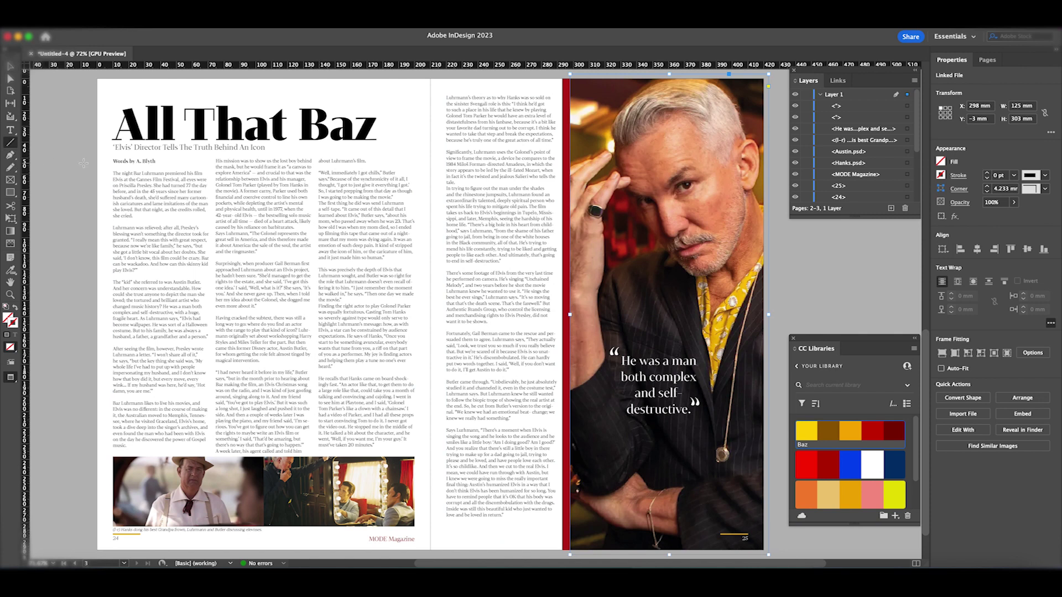
pyautogui.moveTo(447, 524); pyautogui.dragTo(558, 525)
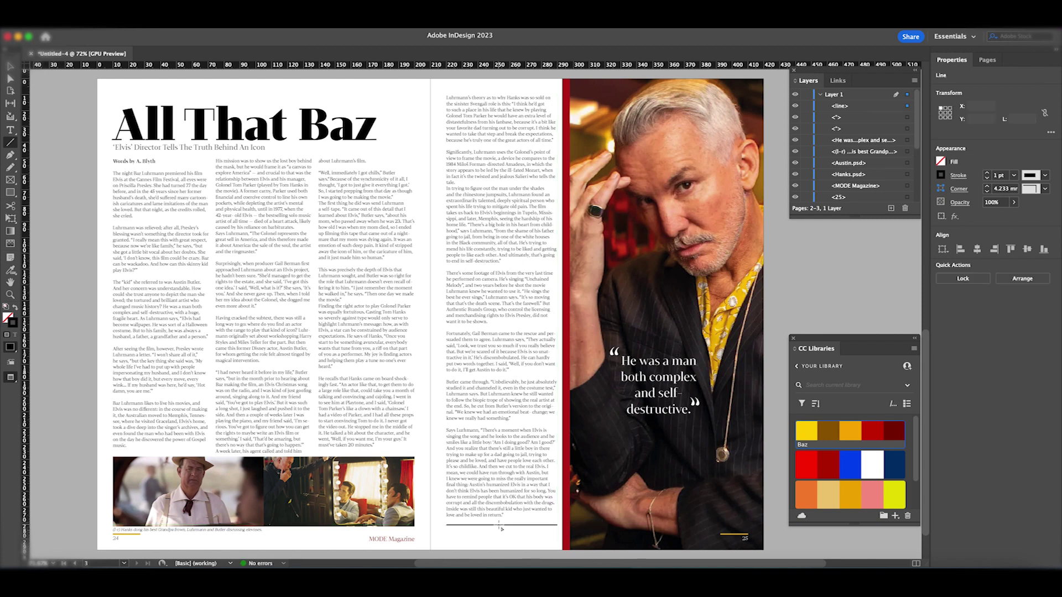
pyautogui.press('super+shift+a')
# - Undo the accidental shift of the right-page text frame and the line drawn beneath the article column
pyautogui.click(10, 66)
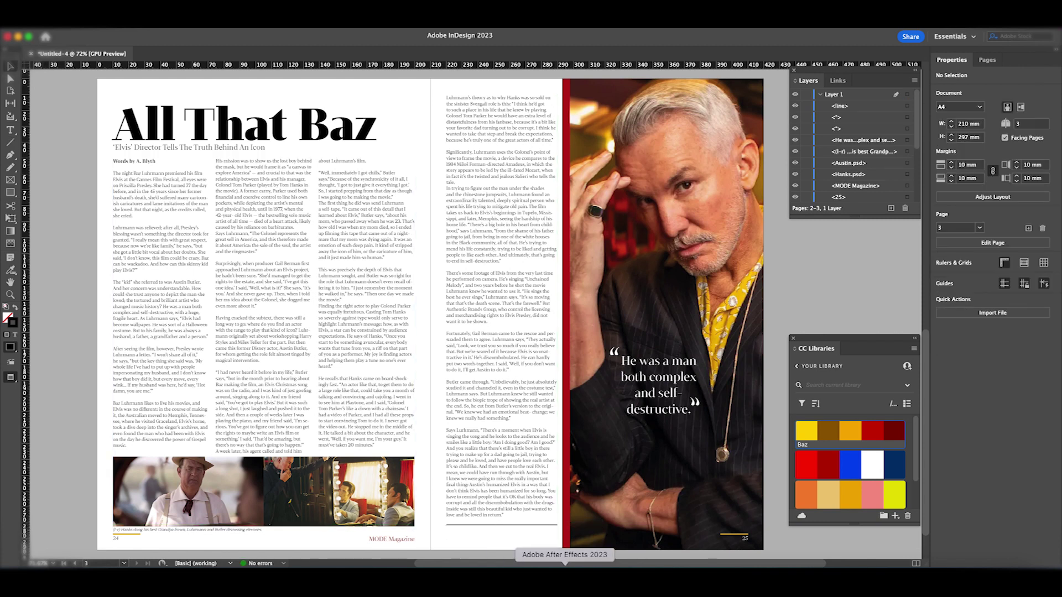
pyautogui.moveTo(498, 526); pyautogui.dragTo(499, 532)
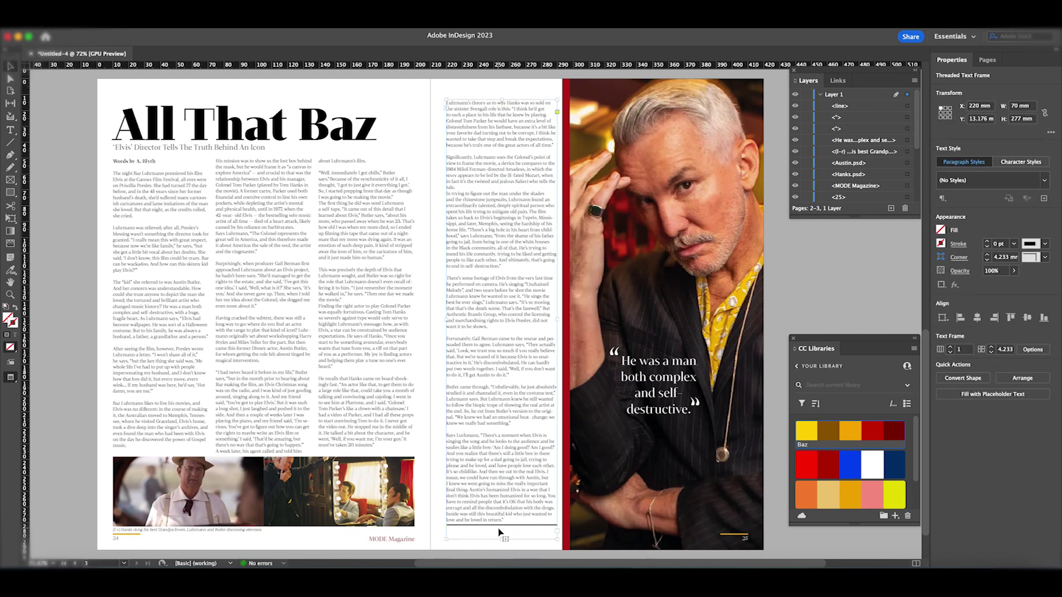
pyautogui.press('super+z')
pyautogui.press('super+z')
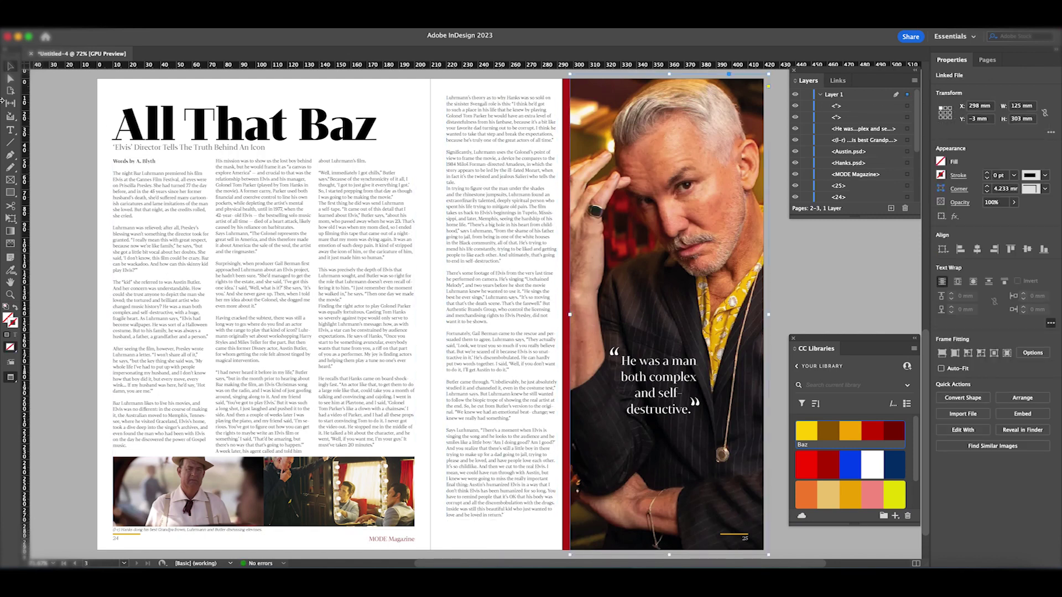
# - Draw a 70 mm horizontal line beneath the right-page article column with a 2 pt stroke in the yellow of the Baz colour theme
pyautogui.click(10, 142)
pyautogui.moveTo(447, 526); pyautogui.dragTo(559, 530)
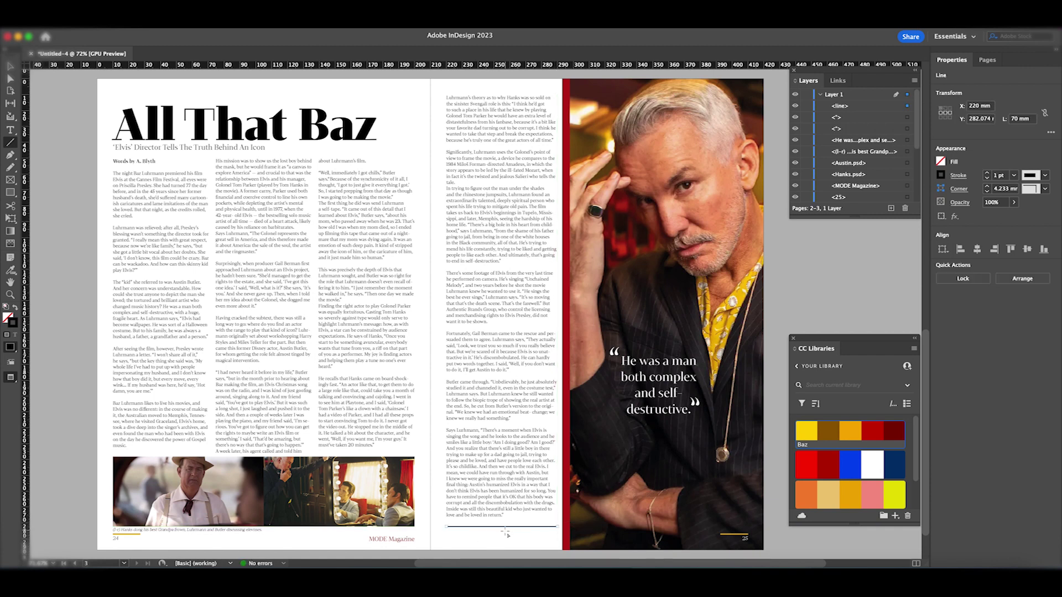
pyautogui.click(943, 174)
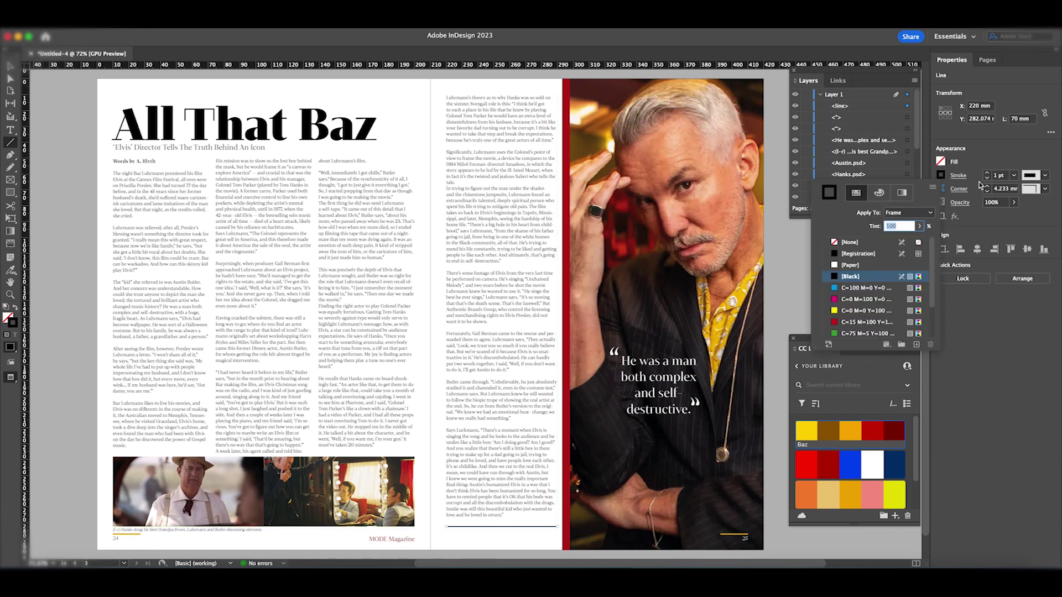
pyautogui.click(988, 175)
pyautogui.click(938, 175)
pyautogui.click(807, 432)
pyautogui.click(534, 542)
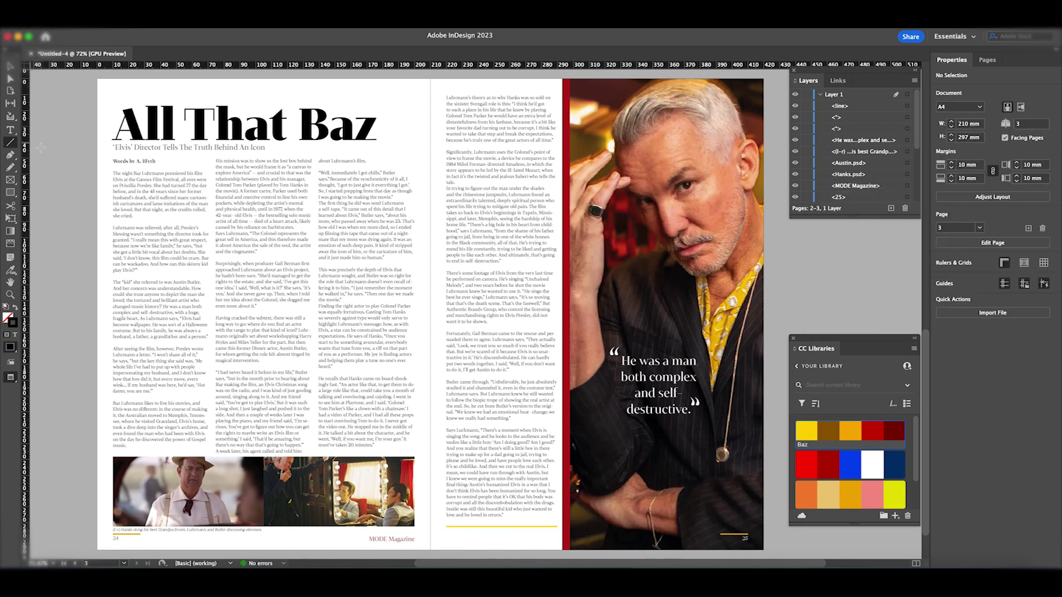
# - Draw a horizontal line about 190 mm long beneath the subheading and give it a 2 pt dark red stroke
pyautogui.moveTo(114, 157); pyautogui.dragTo(417, 157)
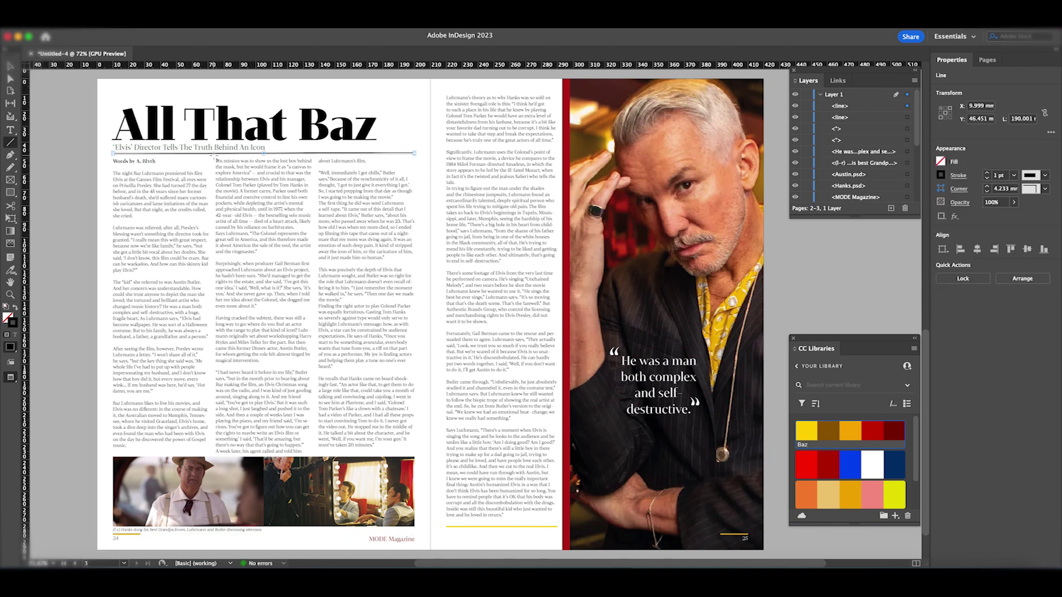
pyautogui.click(940, 162)
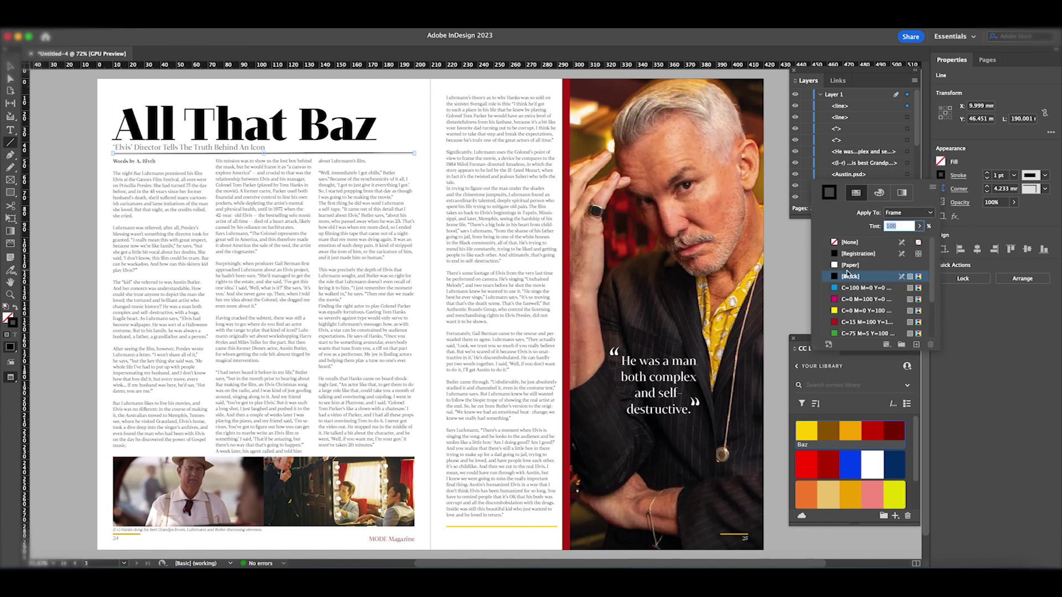
pyautogui.click(874, 435)
pyautogui.click(986, 173)
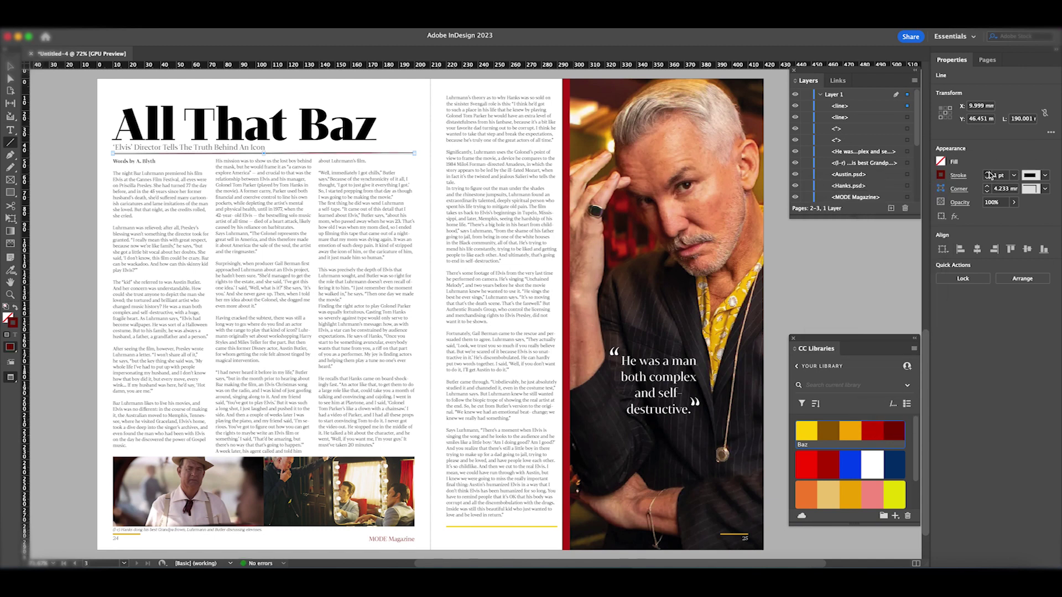
pyautogui.click(418, 121)
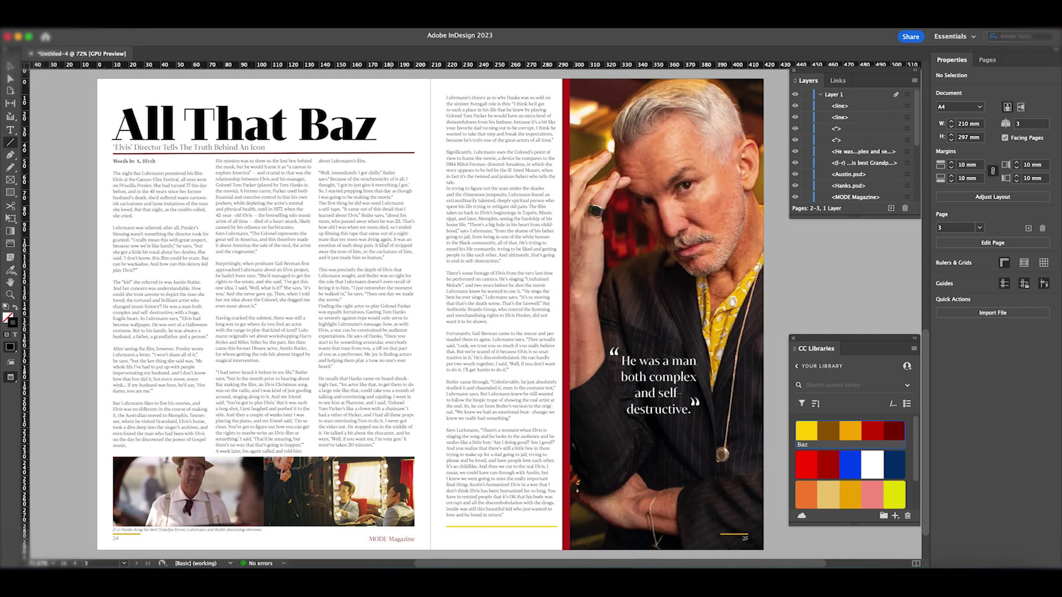
# - Shift the right-page article frame to X 218.5 mm, Y 12.5 mm and align the yellow line with the column
pyautogui.click(10, 66)
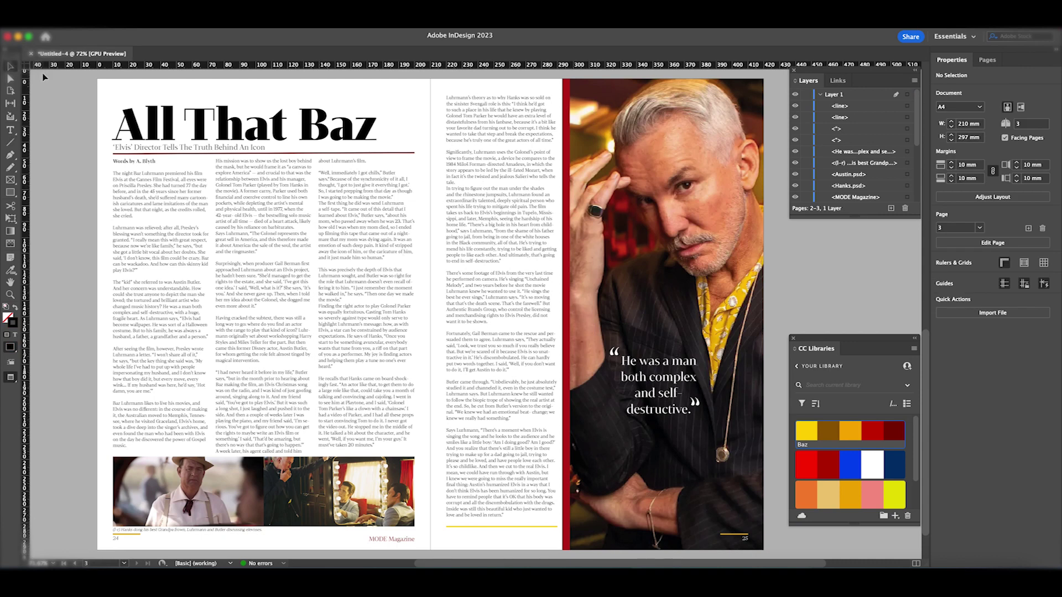
pyautogui.click(479, 308)
pyautogui.moveTo(473, 134); pyautogui.dragTo(474, 137)
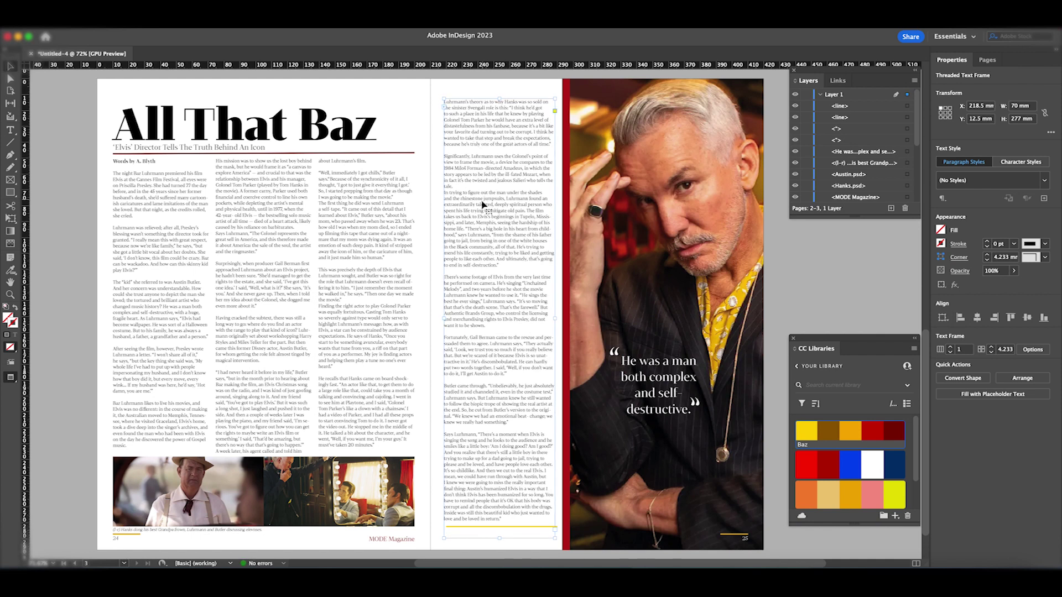
pyautogui.click(475, 526)
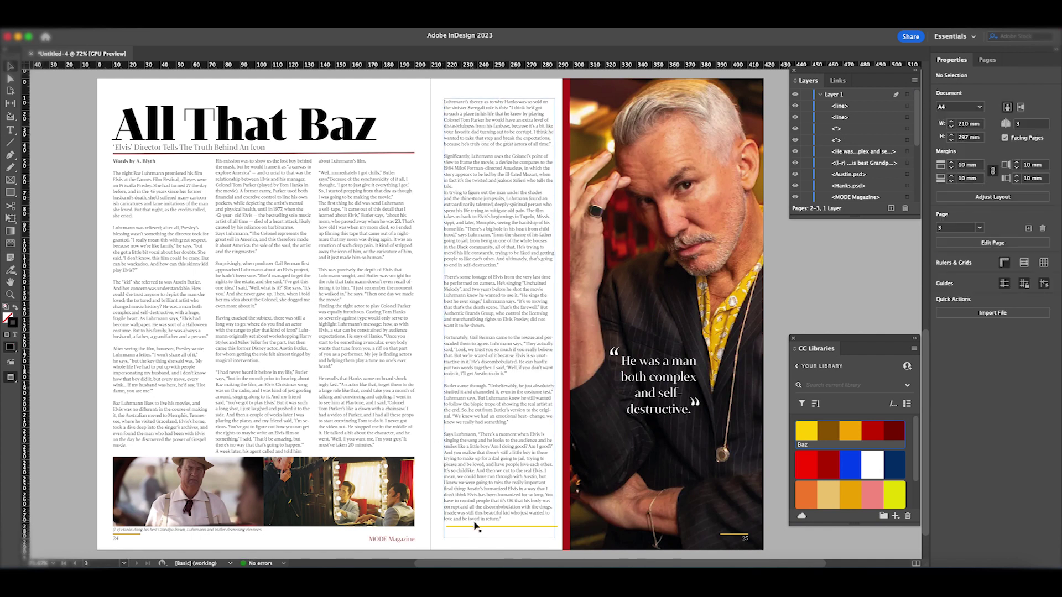
pyautogui.moveTo(474, 529); pyautogui.dragTo(472, 531)
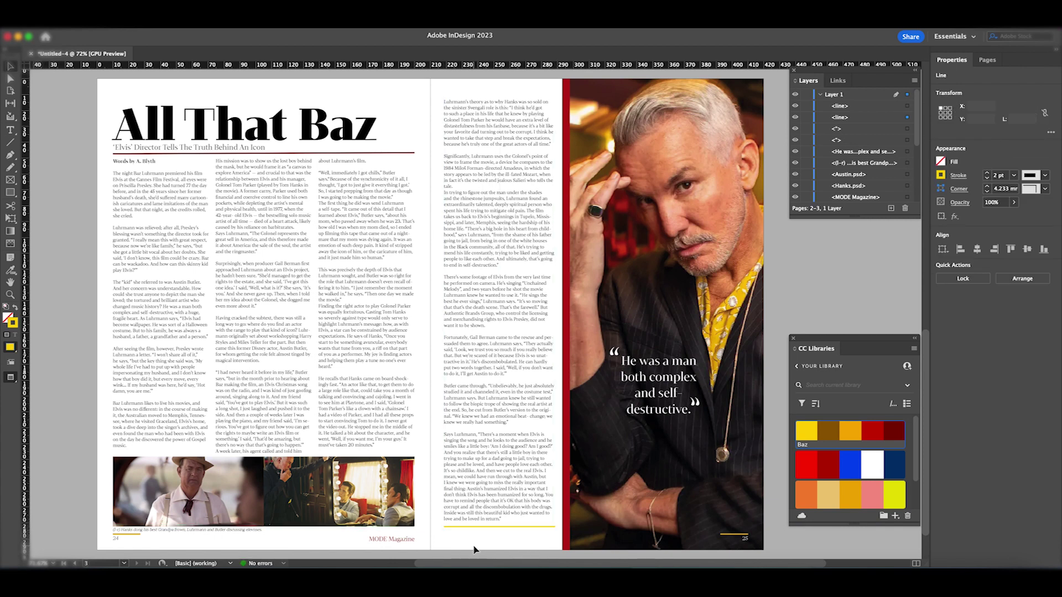
pyautogui.click(442, 539)
# - Nudge the left page's three-column article frame down slightly, keeping its text clear of overset
pyautogui.click(280, 162)
pyautogui.press('Down')
pyautogui.press('Down')
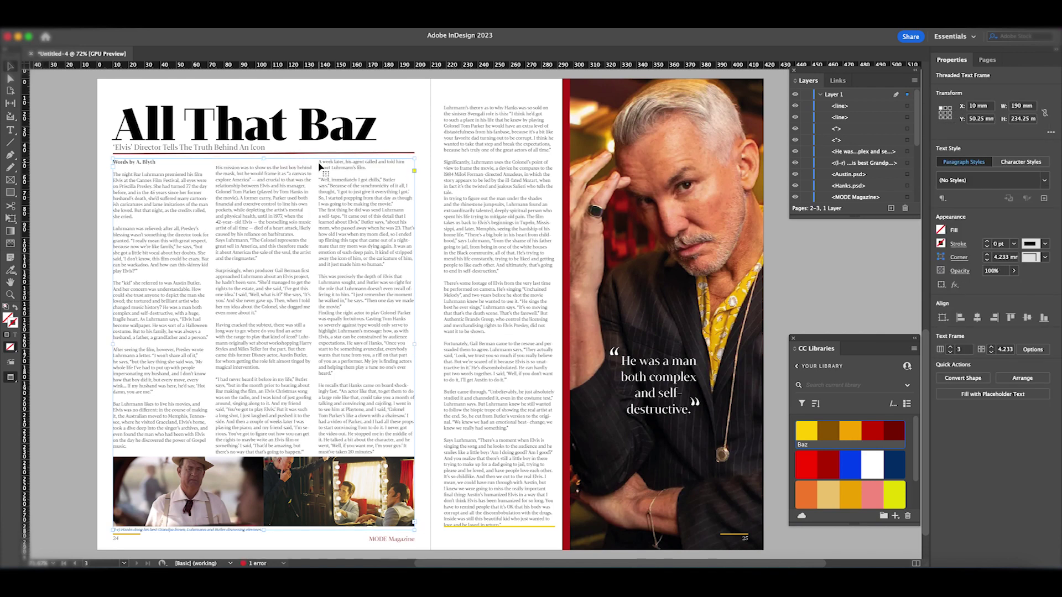
pyautogui.press('Up')
# - Nudge the "All That Baz" headline frame up to Y 8.75 mm and the subheading frame up to Y 39.083 mm
pyautogui.click(283, 122)
pyautogui.press('Up')
pyautogui.press('Up')
pyautogui.press('Up')
pyautogui.press('Up')
pyautogui.press('Up')
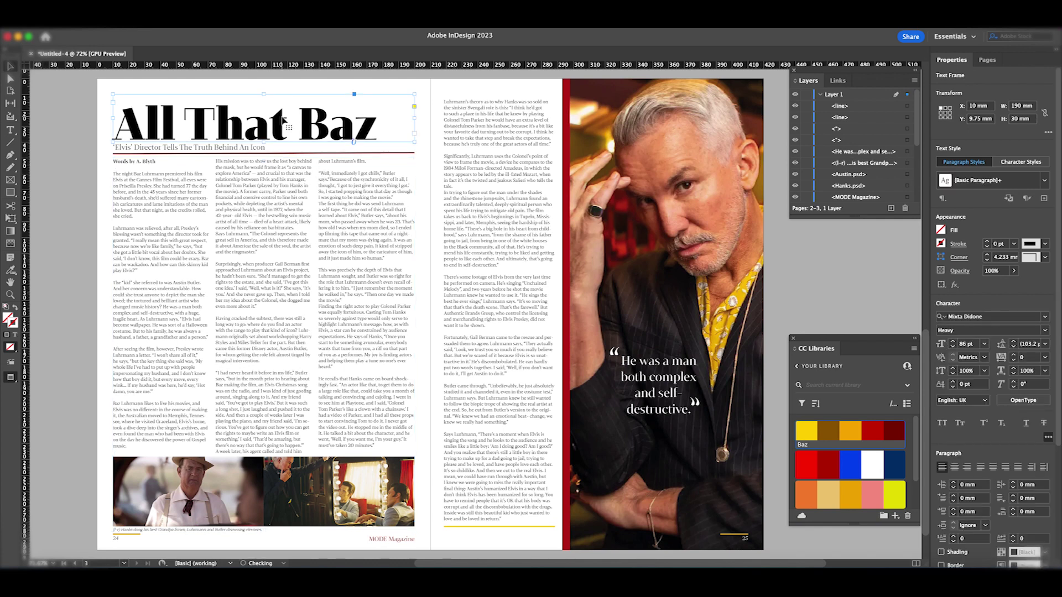
pyautogui.click(185, 152)
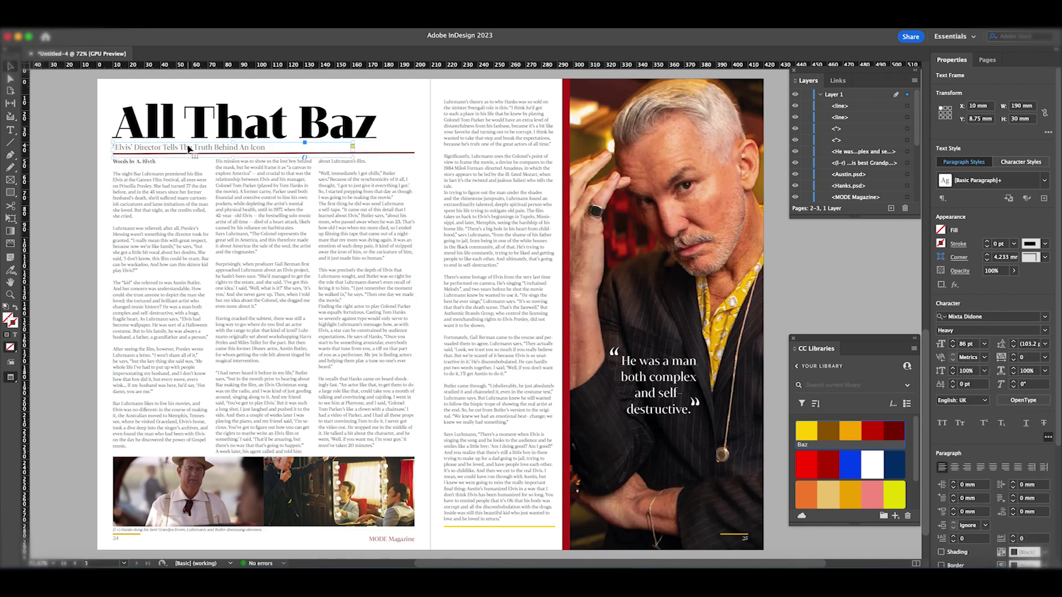
pyautogui.press('Up')
pyautogui.press('Up')
pyautogui.press('Up')
pyautogui.press('Up')
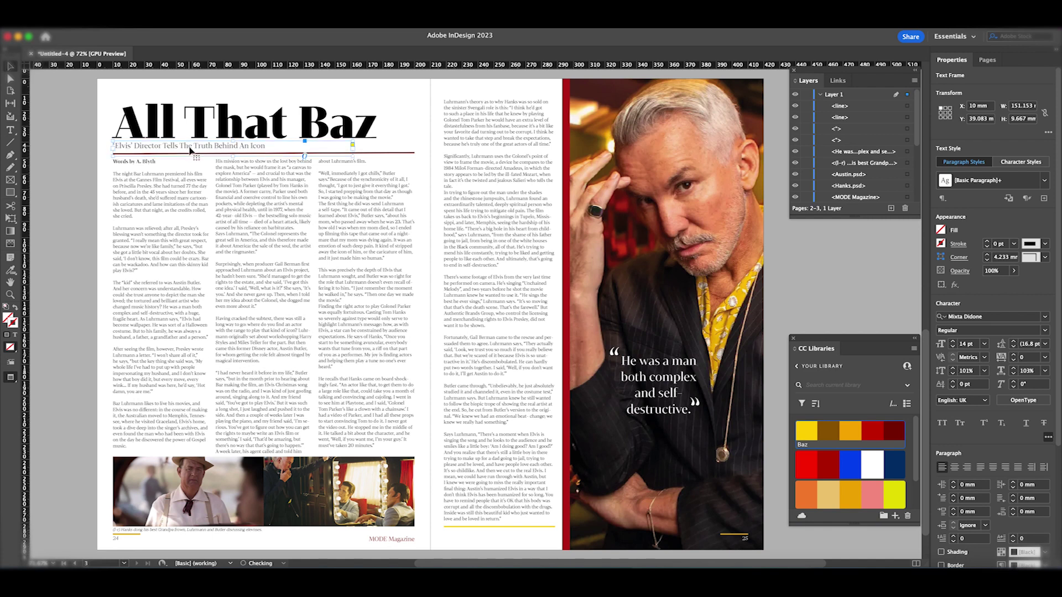
# - Nudge the dark red line up closer to the subheading and raise the headline frame to Y 7.25 mm
pyautogui.click(414, 156)
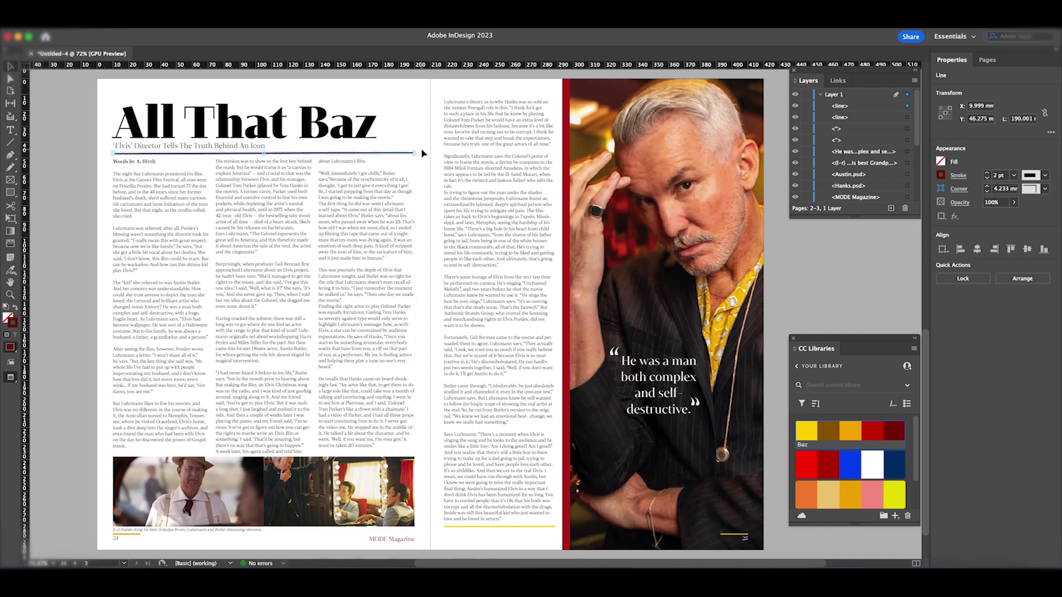
pyautogui.press('Up')
pyautogui.press('Up')
pyautogui.press('Up')
pyautogui.click(437, 144)
pyautogui.click(308, 136)
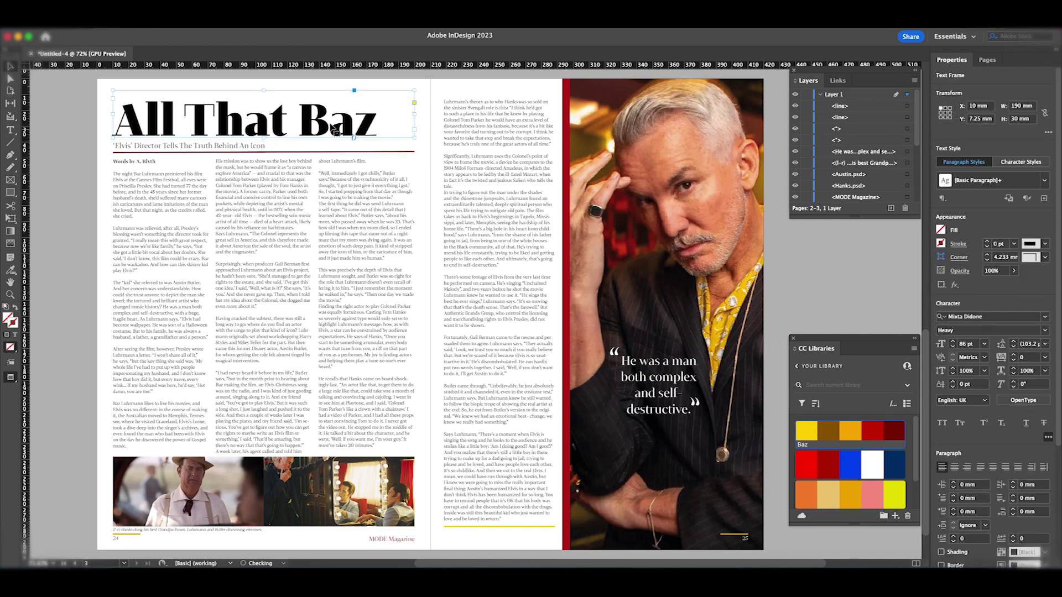
pyautogui.click(430, 144)
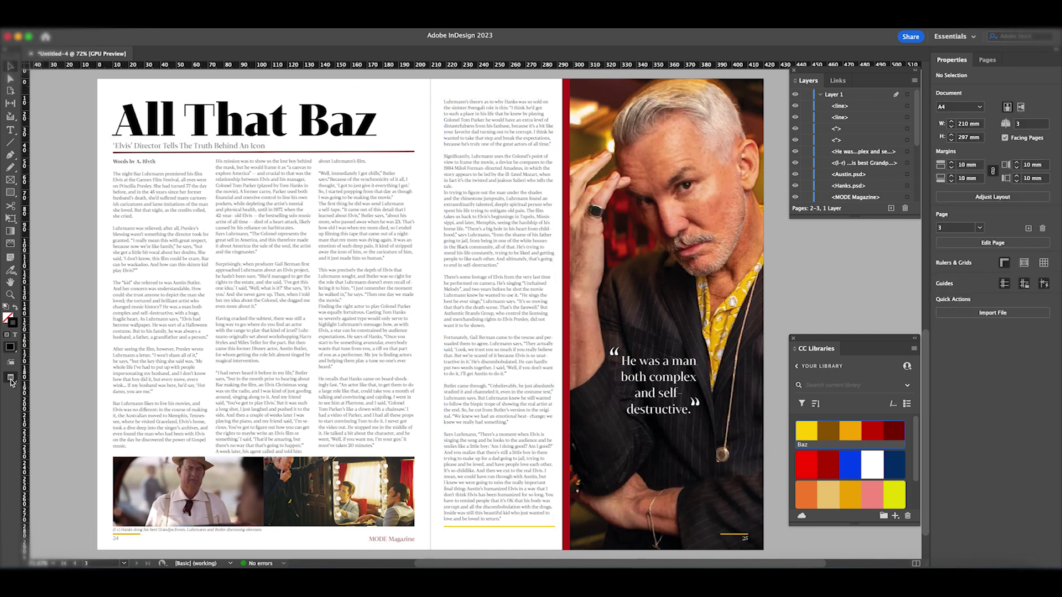
pyautogui.moveTo(12, 384); pyautogui.dragTo(53, 409)
pyautogui.click(69, 30)
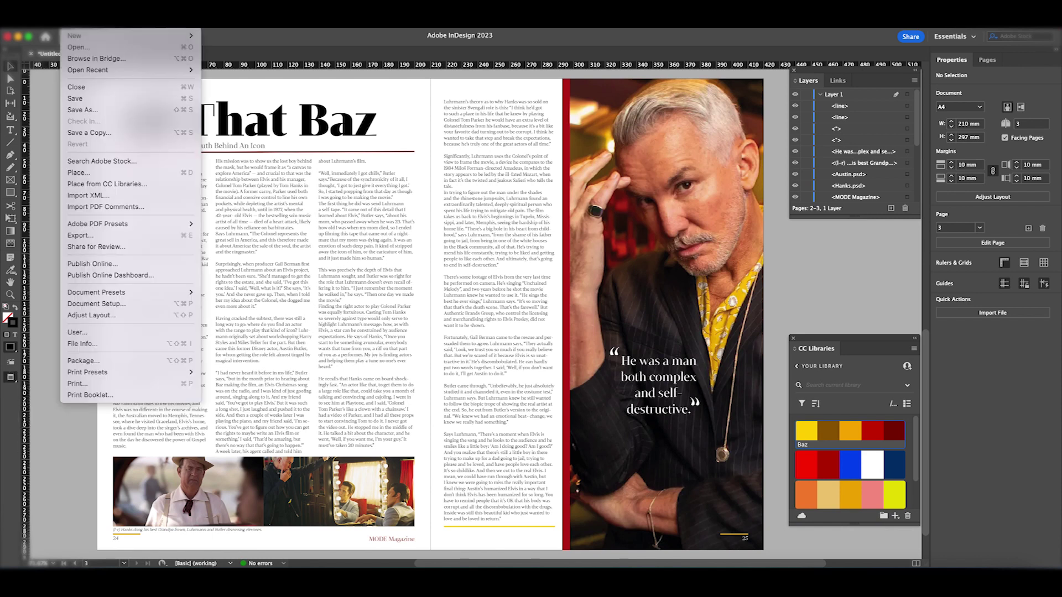
pyautogui.click(155, 237)
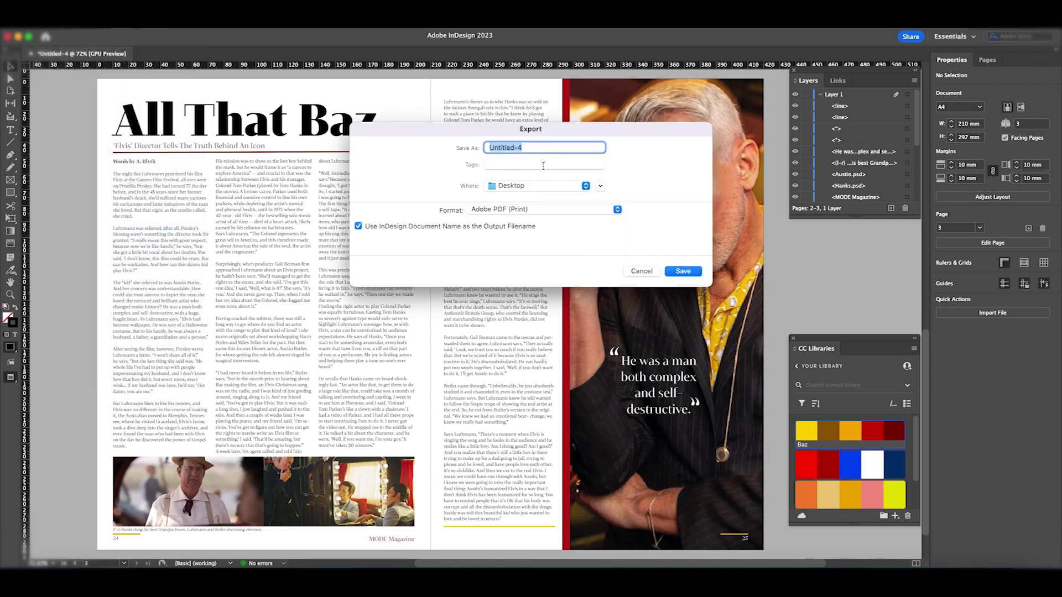
pyautogui.write('B')
pyautogui.click(685, 270)
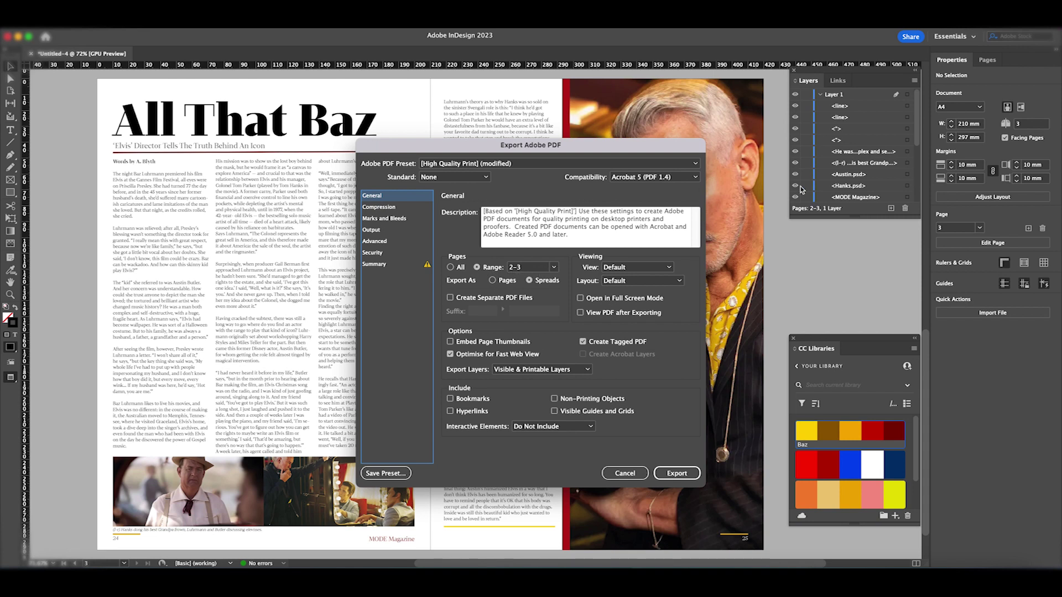
pyautogui.click(625, 473)
# - Export pages 2-3 as spreads to the Desktop in Adobe PDF (Print) format, naming the file "Baz DPS"
pyautogui.click(987, 60)
pyautogui.click(984, 154)
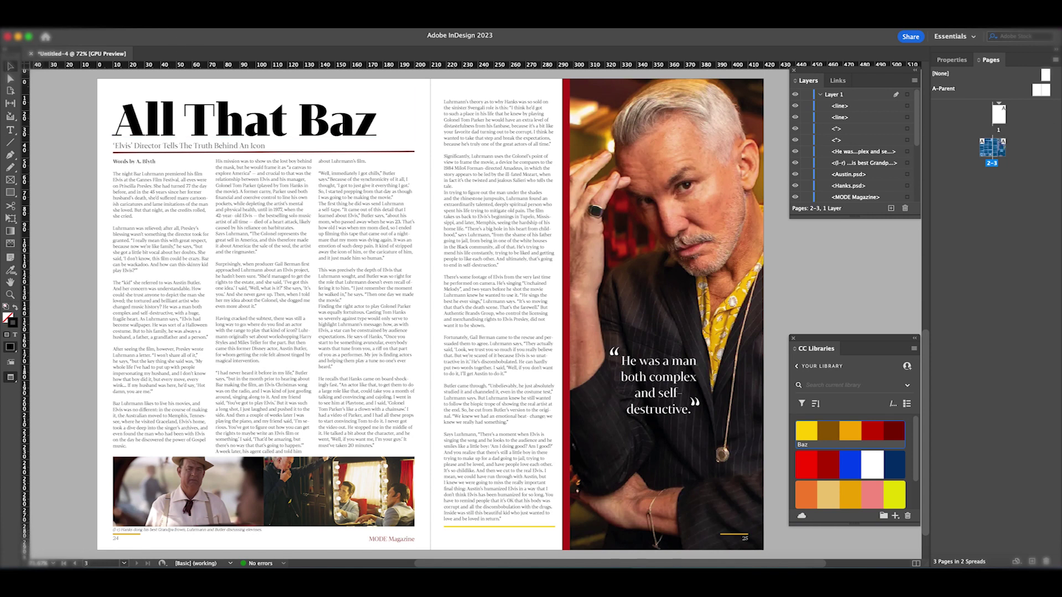
pyautogui.click(72, 20)
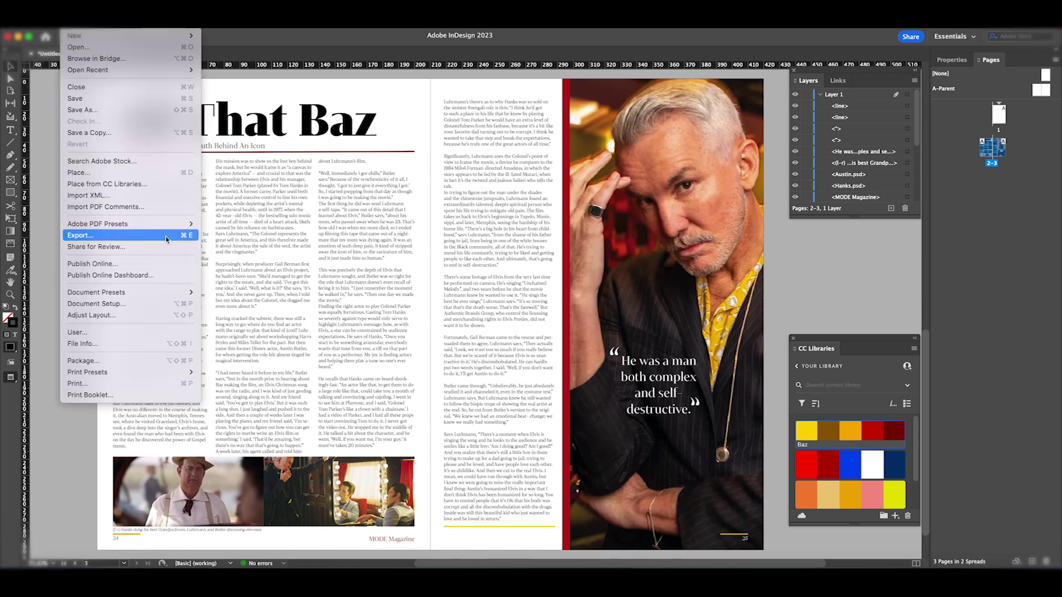
pyautogui.click(168, 238)
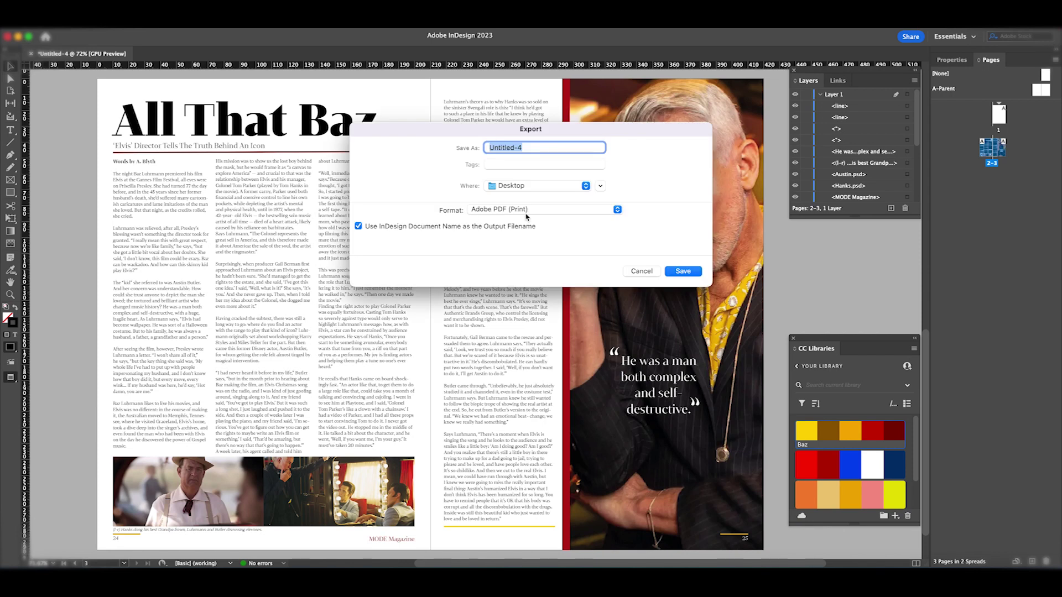
pyautogui.write('Baz DPS')
pyautogui.click(683, 271)
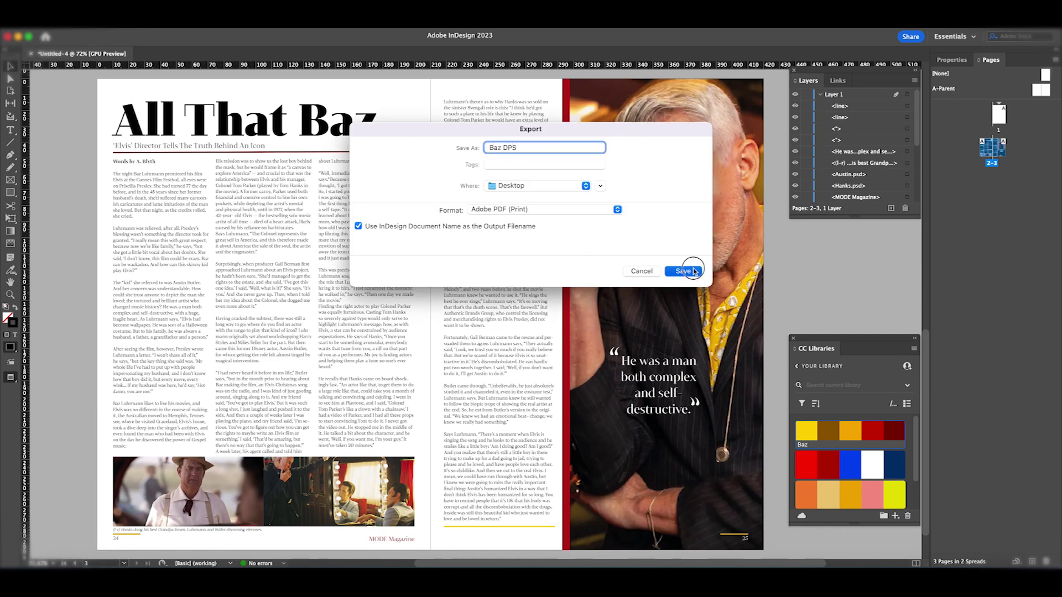
pyautogui.click(529, 281)
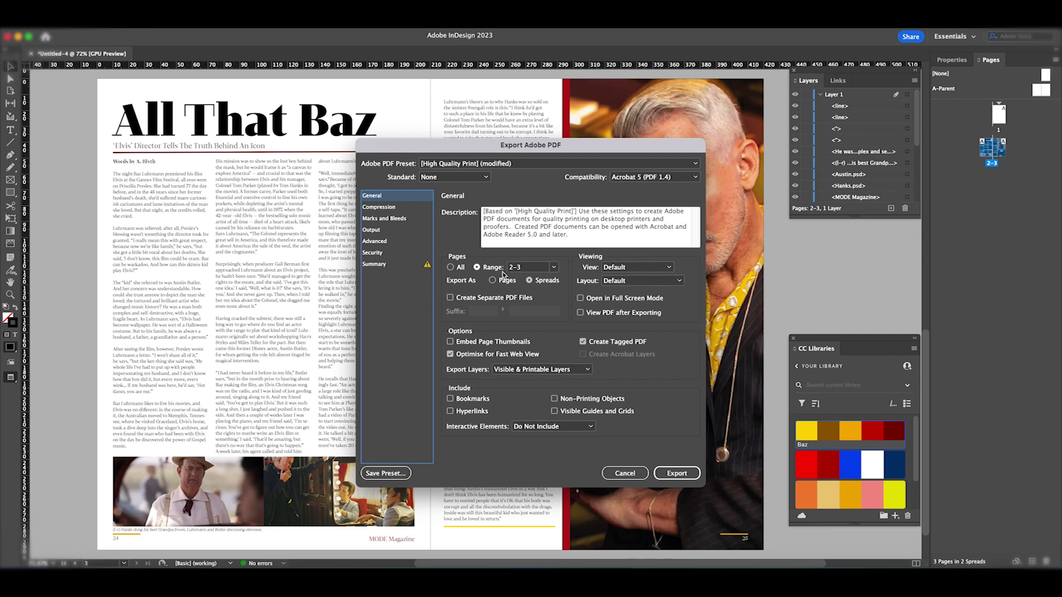
pyautogui.click(677, 475)
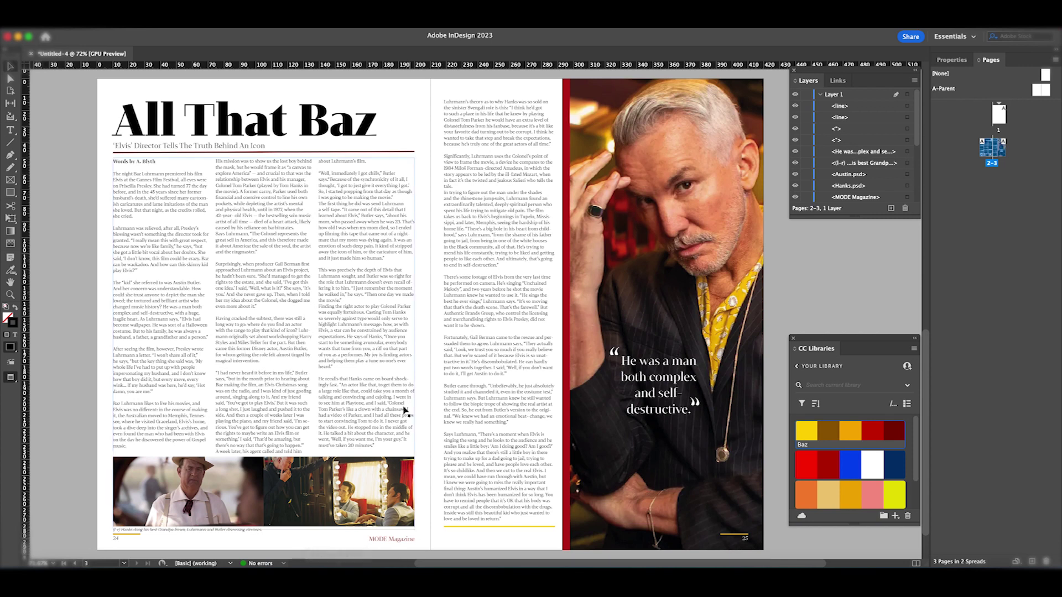
# - Minimise the layout window, open Baz DPS.pdf from the desktop and zoom out to check the whole spread
pyautogui.click(17, 36)
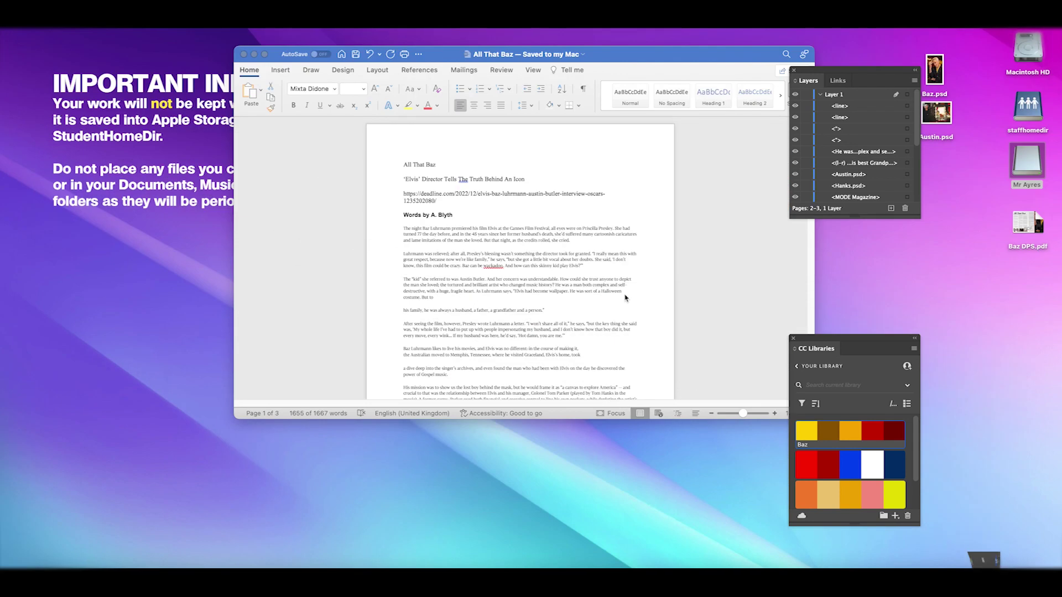
pyautogui.click(1023, 223)
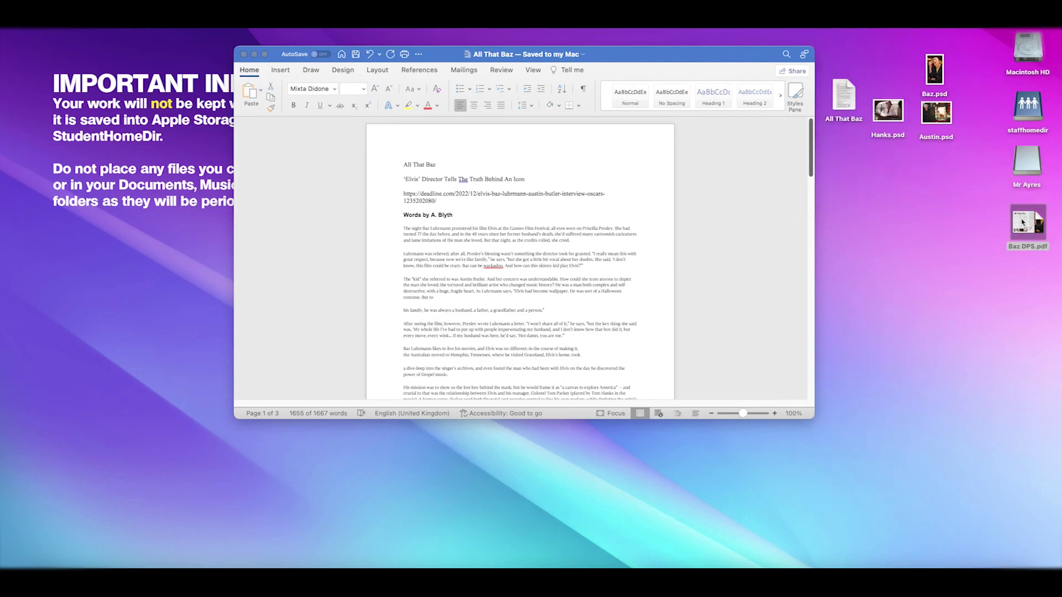
pyautogui.doubleClick(1022, 223)
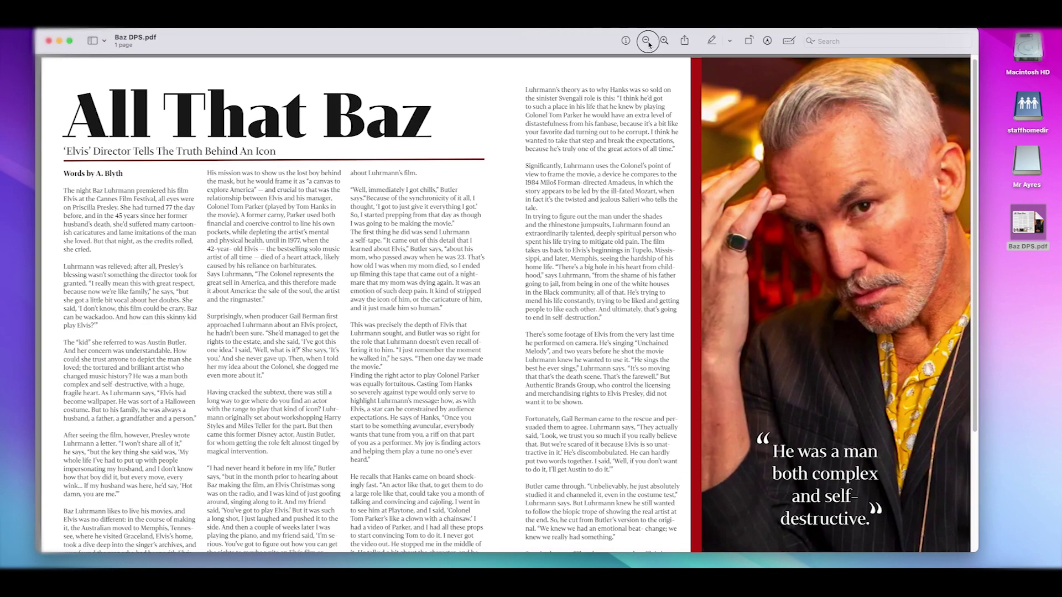
pyautogui.click(646, 40)
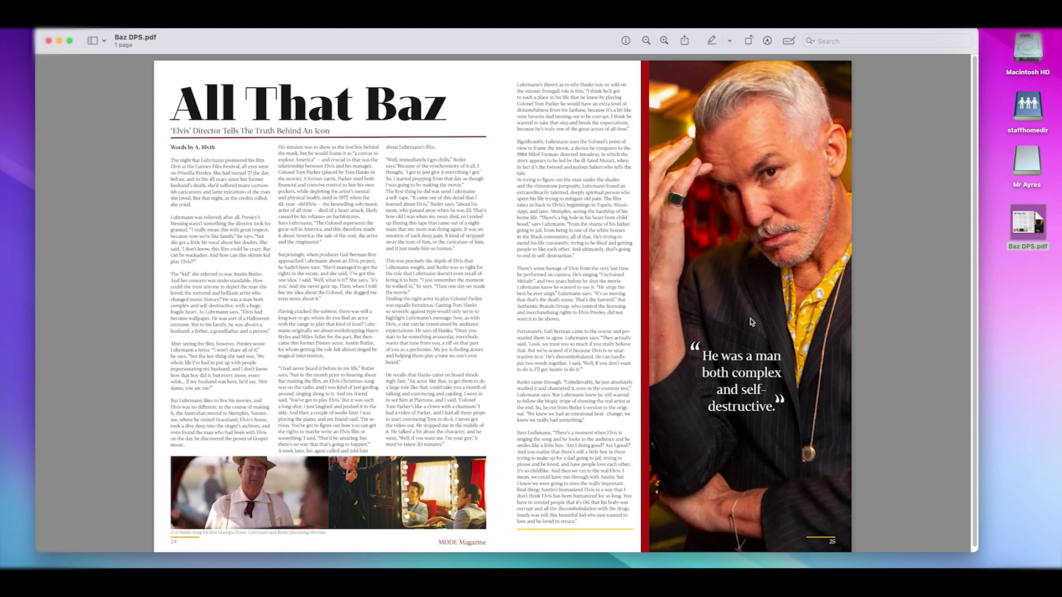